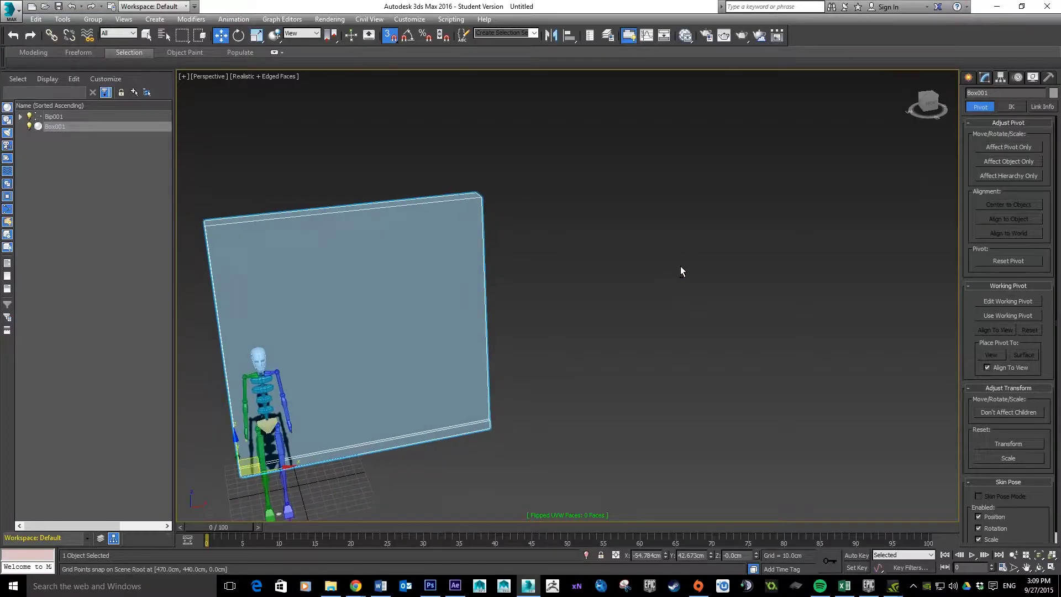
Turn off 3D snapping and clone the wall as one independent copy along X, at about X 390 cm
{"action": "middle_click_drag", "start_coordinate": [680, 268], "coordinate": [670, 282], "text": "alt"}
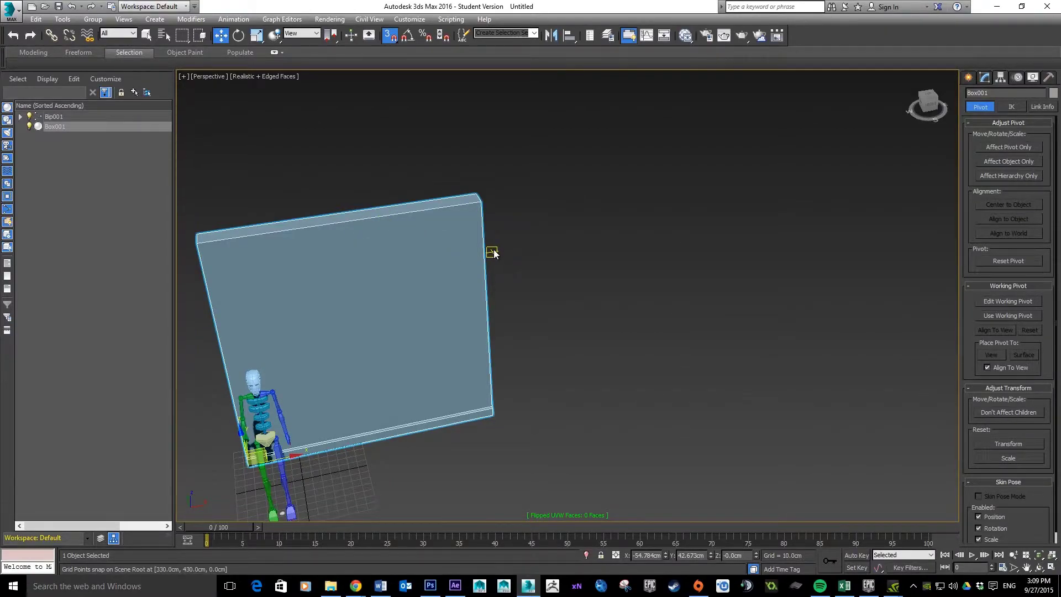
{"action": "scroll", "coordinate": [533, 276], "scroll_direction": "down", "scroll_amount": 4}
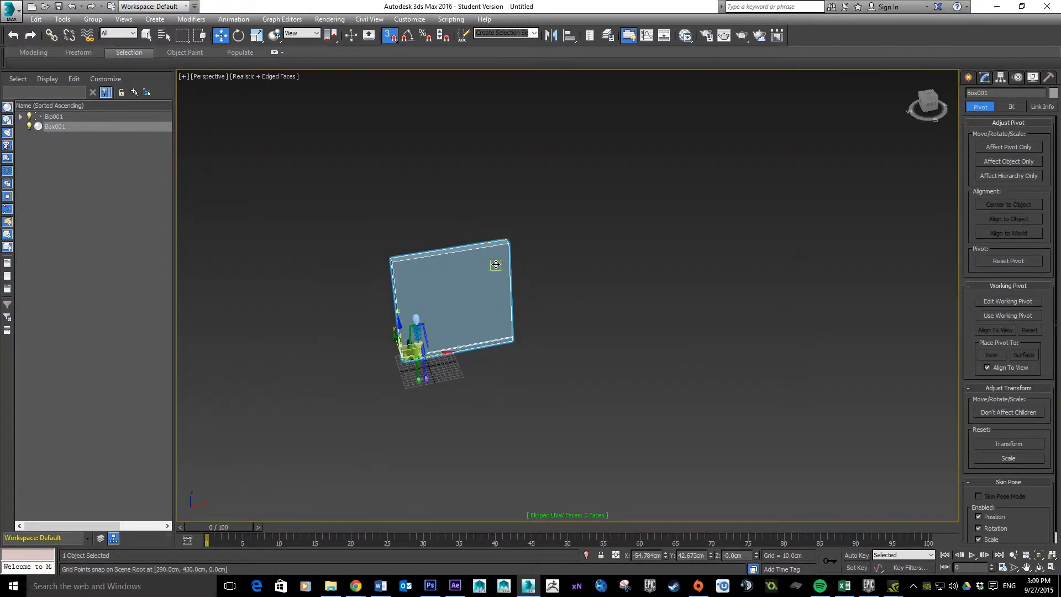
{"action": "scroll", "coordinate": [496, 265], "scroll_direction": "up", "scroll_amount": 2}
{"action": "left_click_drag", "start_coordinate": [402, 400], "coordinate": [451, 390]}
{"action": "key", "text": "ctrl+z"}
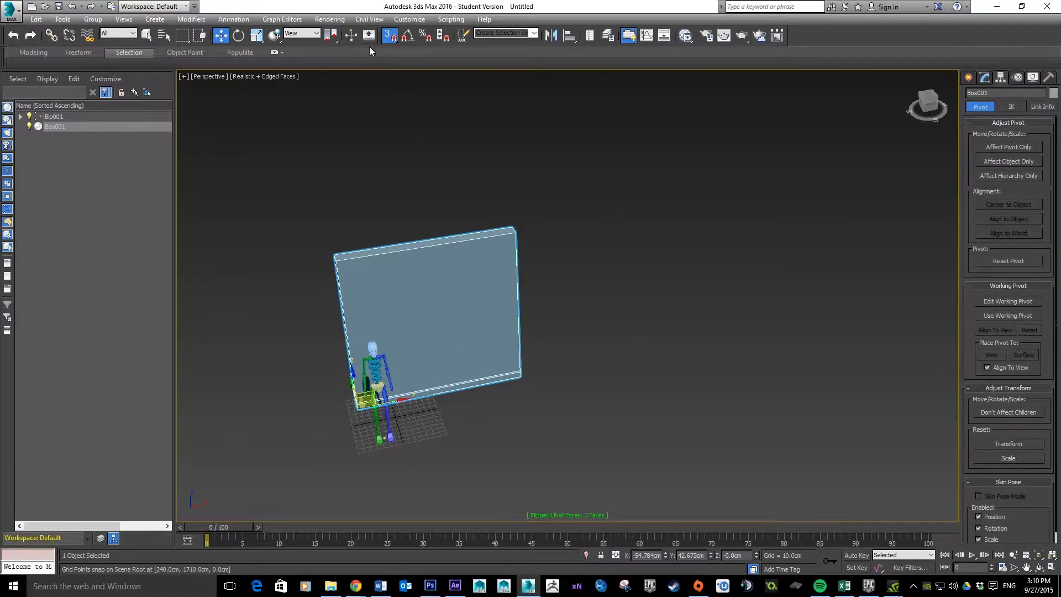
{"action": "left_click", "coordinate": [389, 34]}
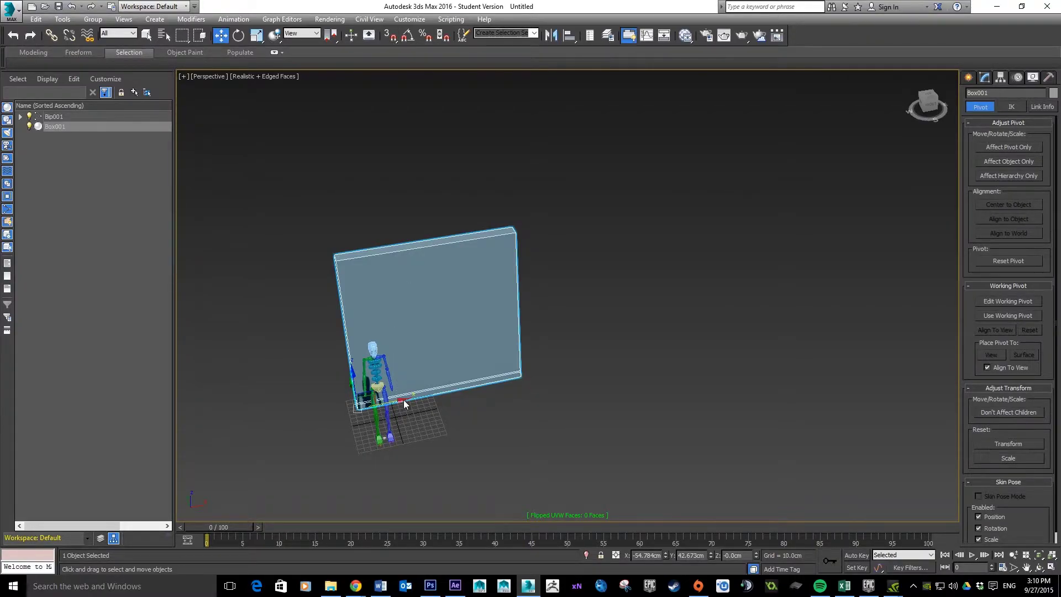
{"action": "mouse_move", "coordinate": [403, 398]}
{"action": "left_mouse_down"}
{"action": "mouse_move", "coordinate": [436, 406]}
{"action": "mouse_move", "coordinate": [415, 402]}
{"action": "mouse_move", "coordinate": [630, 381]}
{"action": "mouse_move", "coordinate": [665, 359]}
{"action": "mouse_move", "coordinate": [653, 362]}
{"action": "left_mouse_up"}
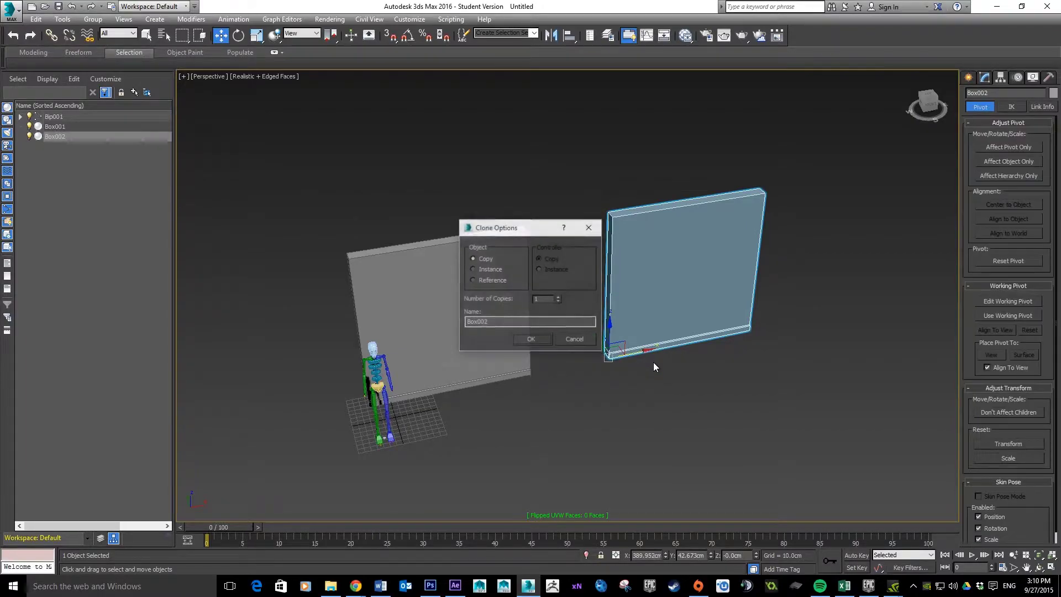
{"action": "left_click", "coordinate": [532, 338]}
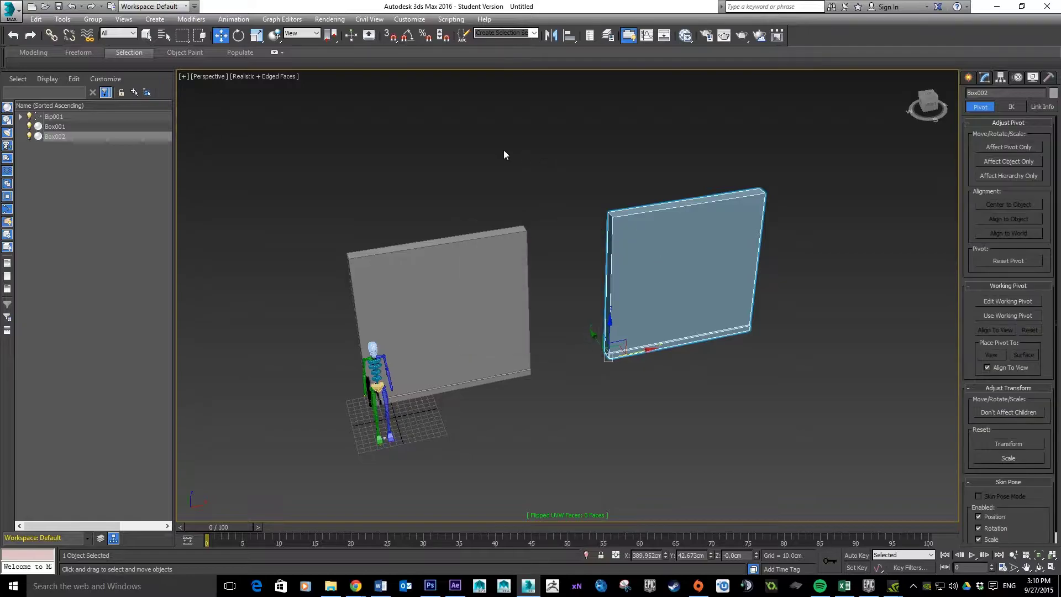
Check which snap types are enabled in the grid and snap settings
{"action": "scroll", "coordinate": [772, 286], "scroll_direction": "up", "scroll_amount": 5}
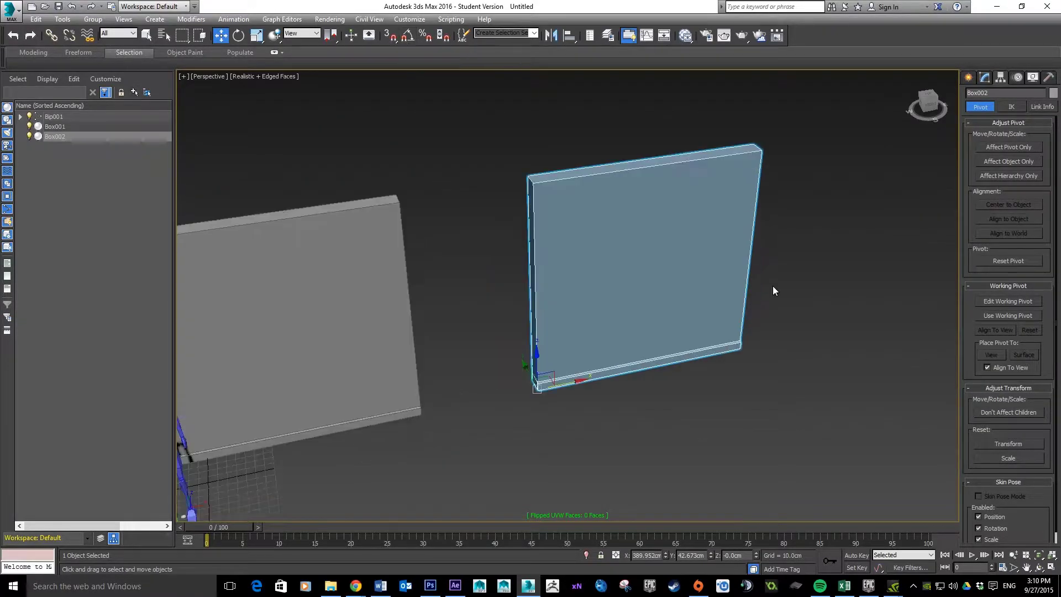
{"action": "scroll", "coordinate": [768, 293], "scroll_direction": "down", "scroll_amount": 2}
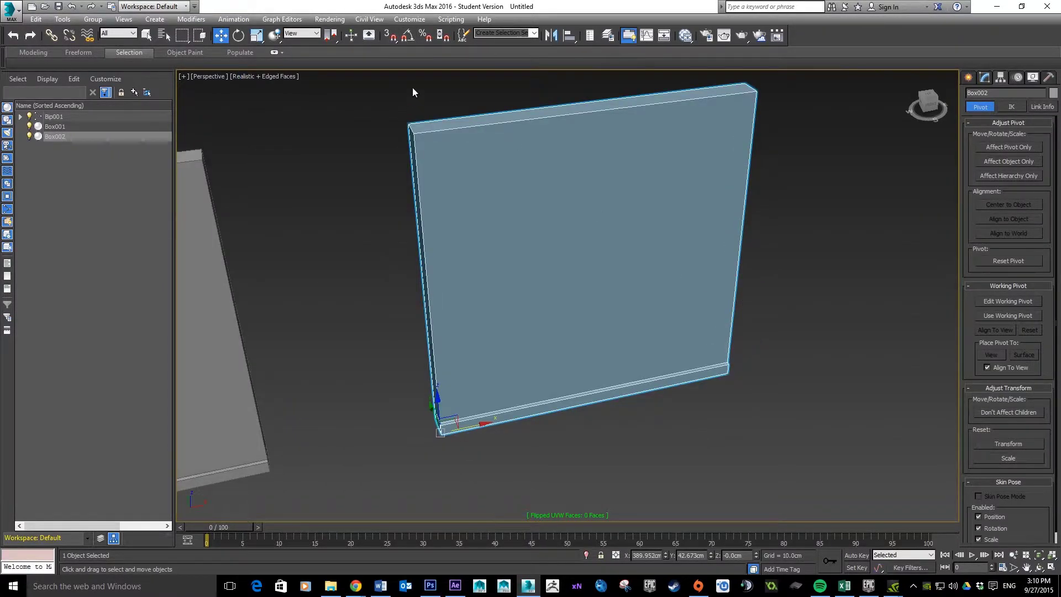
{"action": "right_click", "coordinate": [390, 35]}
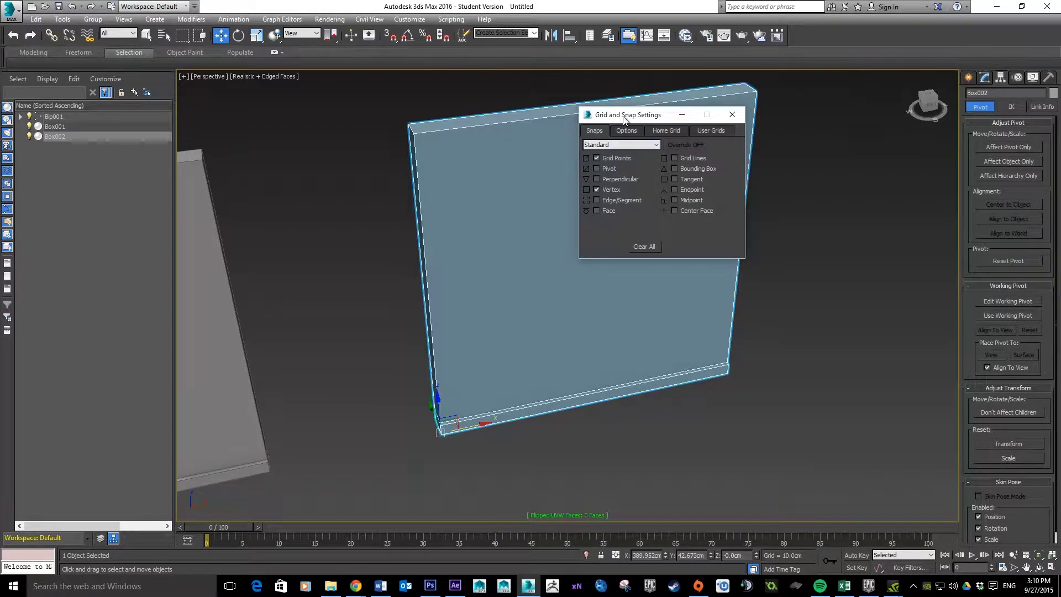
{"action": "left_click_drag", "start_coordinate": [625, 118], "coordinate": [679, 96]}
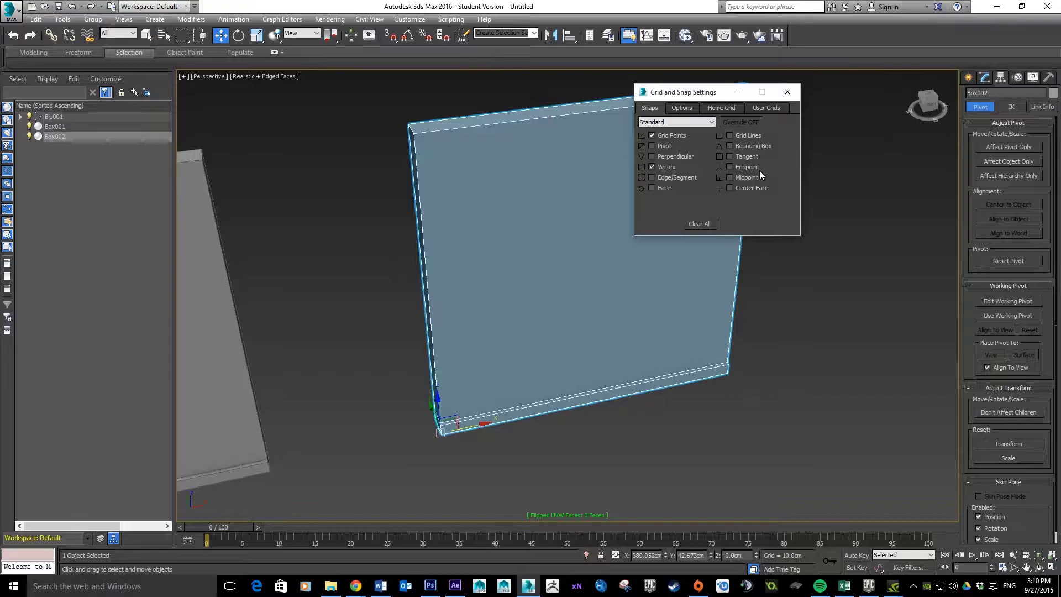
{"action": "left_click", "coordinate": [786, 94]}
Move only the copied wall's pivot along Y to the bottom back corner, using 3D vertex snapping for exact placement
{"action": "scroll", "coordinate": [497, 406], "scroll_direction": "up", "scroll_amount": 3}
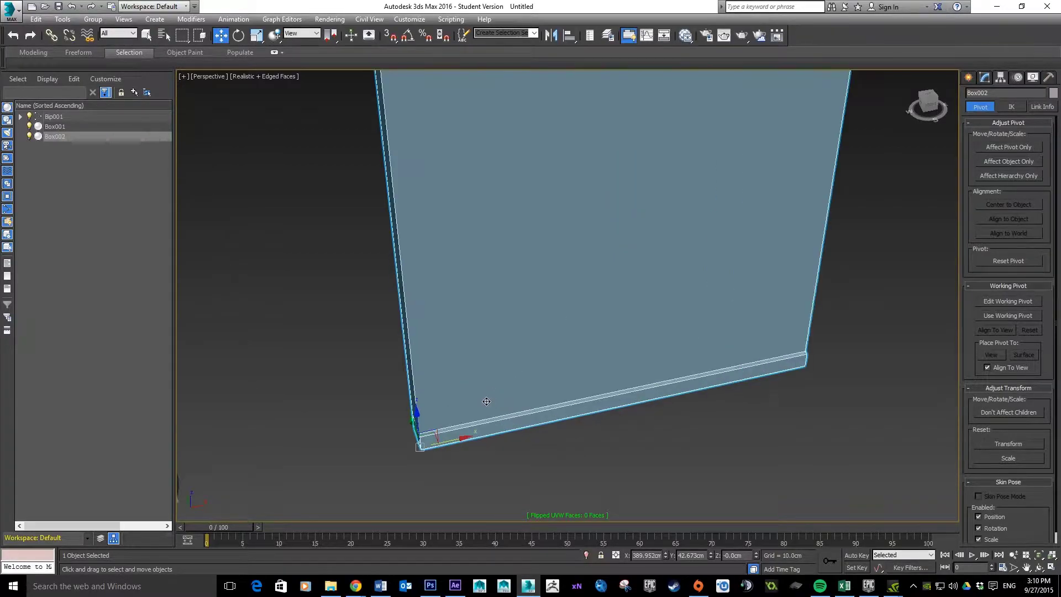
{"action": "middle_click_drag", "start_coordinate": [497, 398], "coordinate": [545, 374], "text": "alt"}
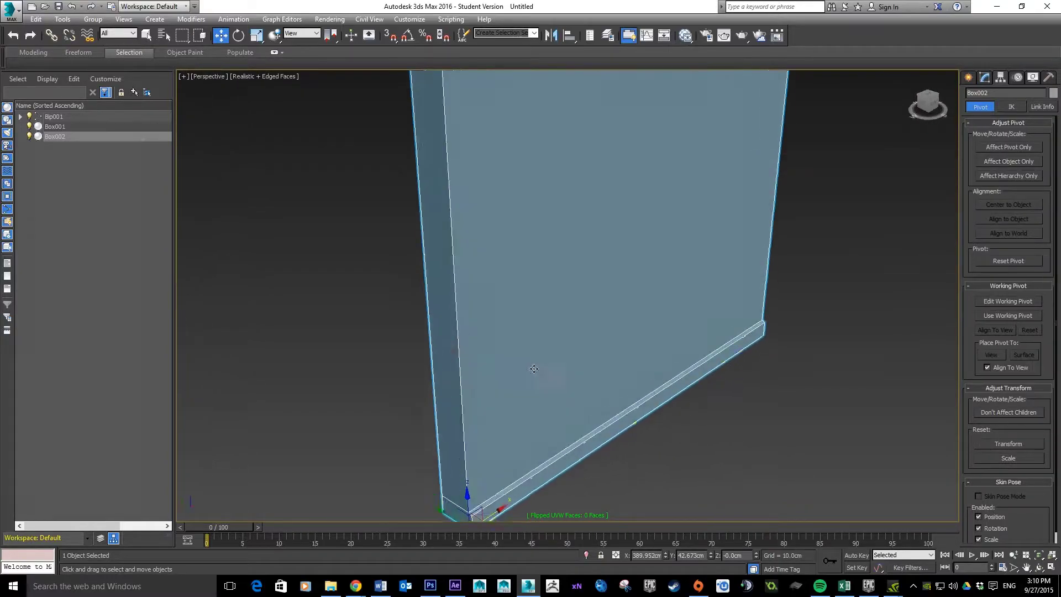
{"action": "middle_click_drag", "start_coordinate": [522, 438], "coordinate": [608, 337]}
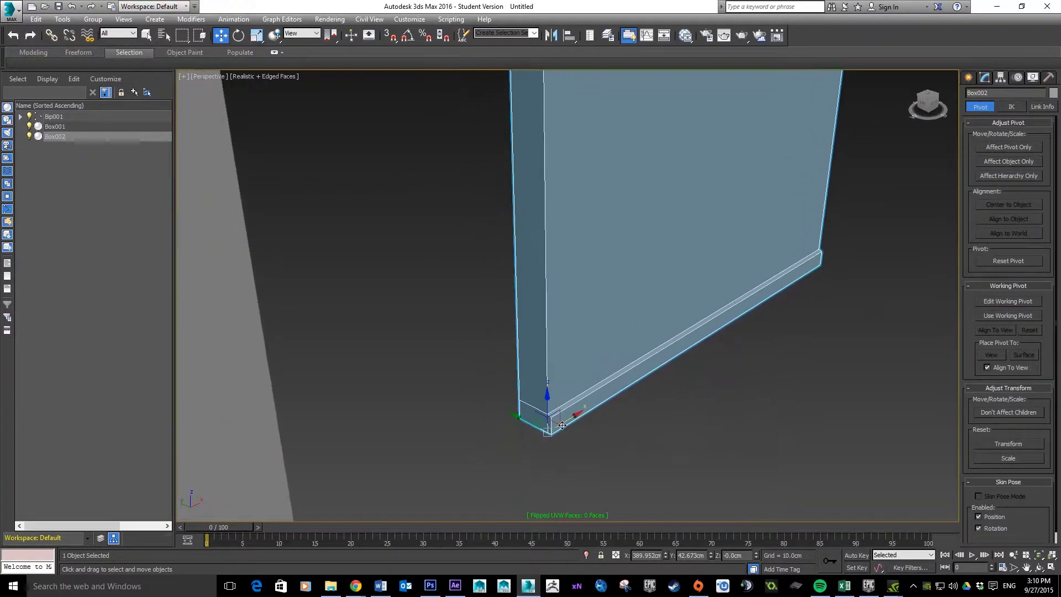
{"action": "scroll", "coordinate": [547, 432], "scroll_direction": "down", "scroll_amount": 6}
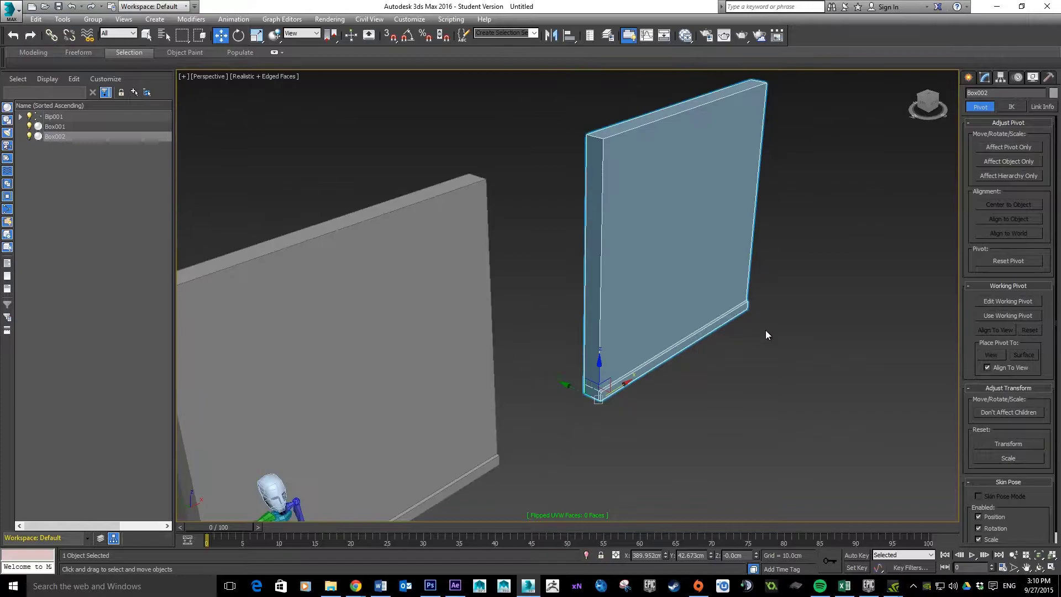
{"action": "scroll", "coordinate": [811, 331], "scroll_direction": "up", "scroll_amount": 4}
{"action": "middle_click_drag", "start_coordinate": [811, 333], "coordinate": [794, 329], "text": "alt"}
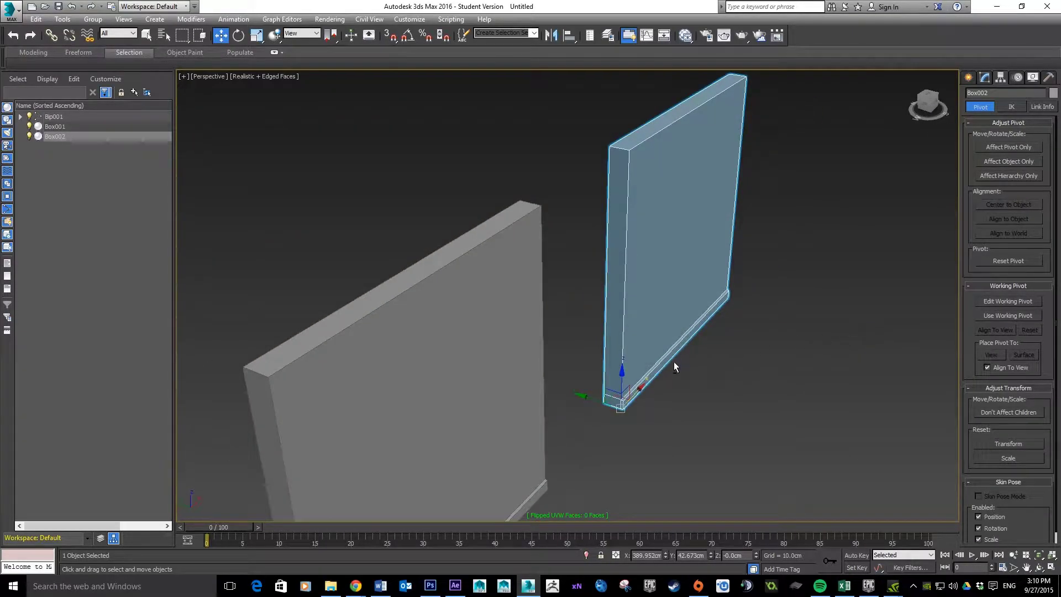
{"action": "scroll", "coordinate": [635, 401], "scroll_direction": "up", "scroll_amount": 5}
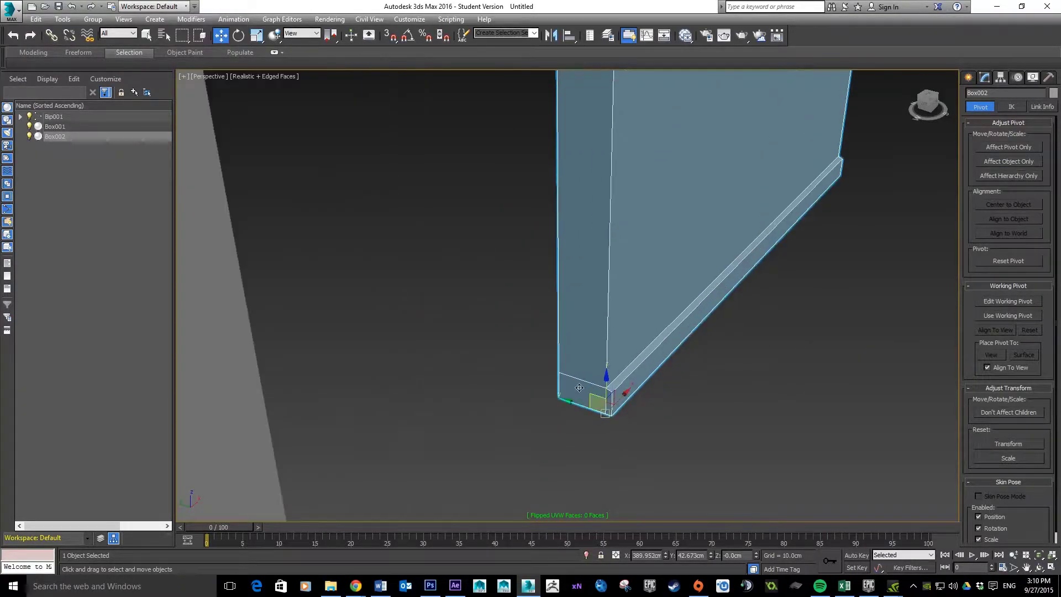
{"action": "left_click", "coordinate": [1008, 147]}
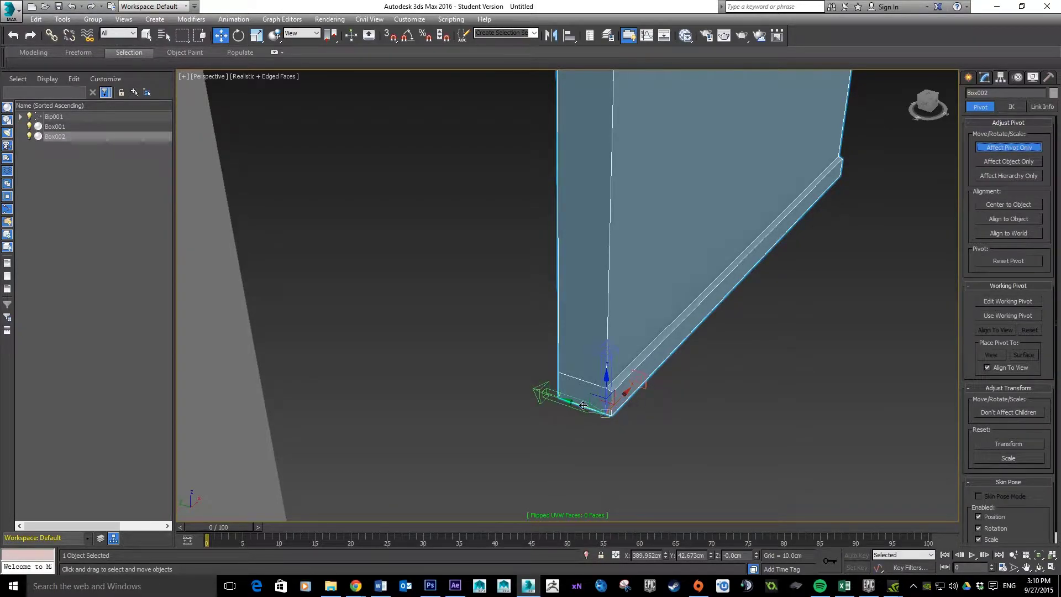
{"action": "left_click_drag", "start_coordinate": [575, 402], "coordinate": [608, 413]}
{"action": "left_click", "coordinate": [392, 41]}
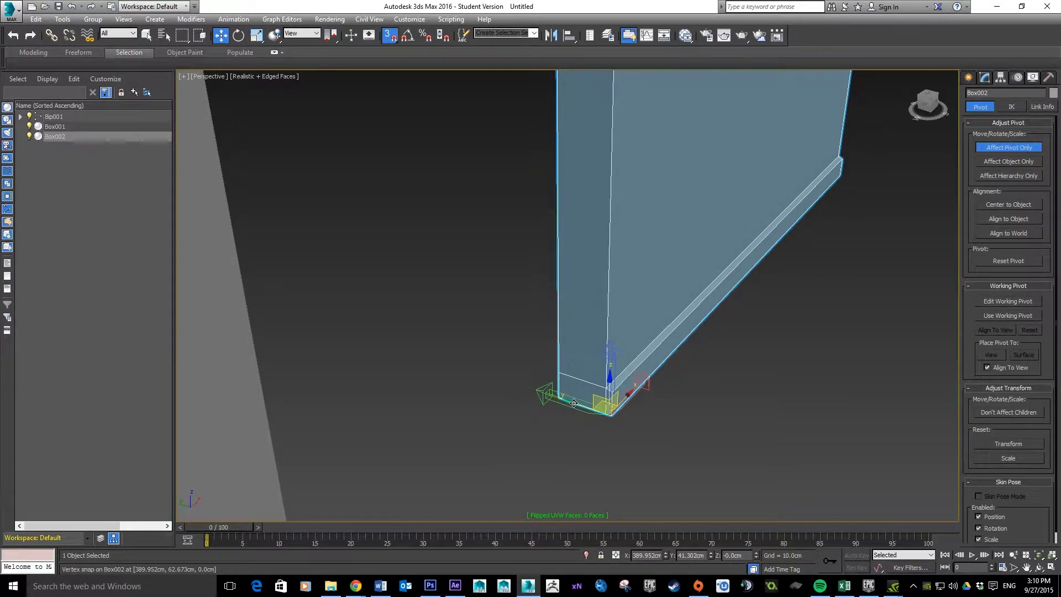
{"action": "left_click_drag", "start_coordinate": [574, 403], "coordinate": [557, 389]}
{"action": "middle_click_drag", "start_coordinate": [884, 190], "coordinate": [687, 329], "text": "alt"}
{"action": "left_click", "coordinate": [998, 148]}
Clone the copied wall once along X, snapping the new copy to the far bottom back corner at X 669.952 cm
{"action": "scroll", "coordinate": [685, 327], "scroll_direction": "down", "scroll_amount": 5}
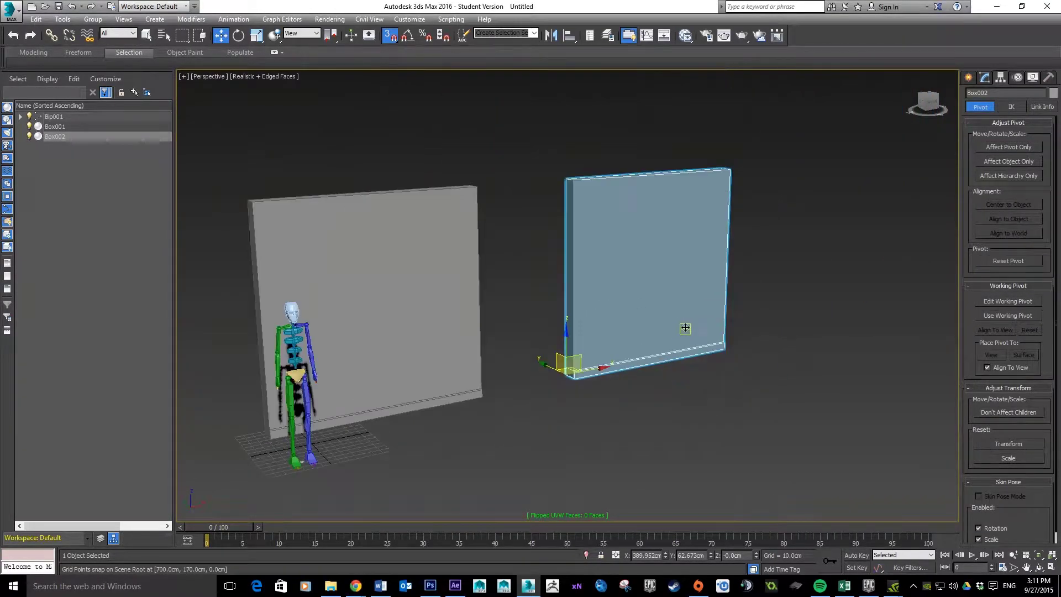
{"action": "scroll", "coordinate": [685, 328], "scroll_direction": "up", "scroll_amount": 4}
{"action": "left_click_drag", "start_coordinate": [539, 393], "coordinate": [732, 353]}
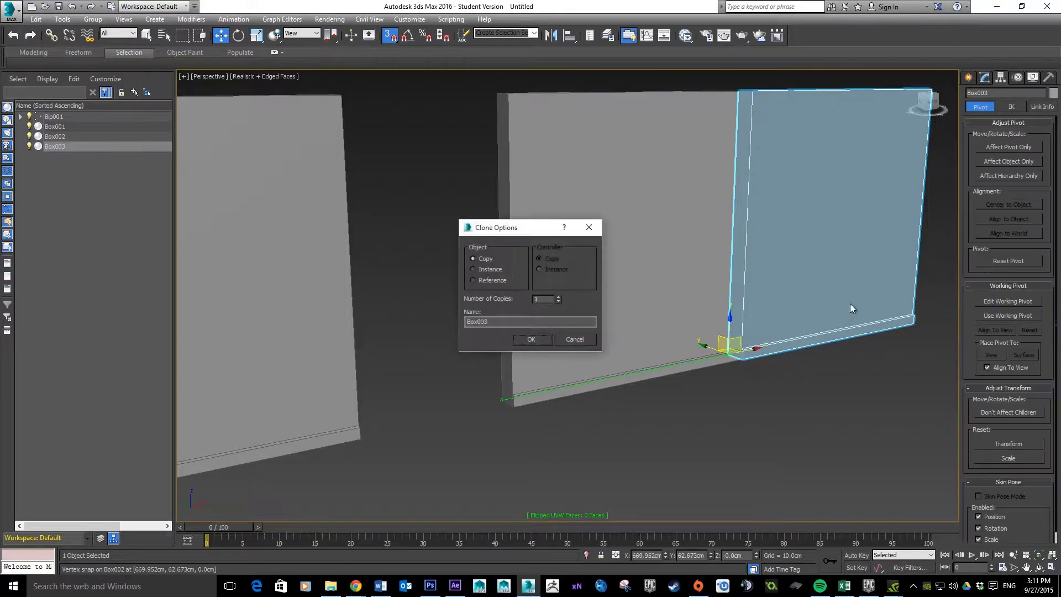
{"action": "left_click", "coordinate": [545, 341]}
{"action": "key", "text": "alt+x"}
{"action": "mouse_move", "coordinate": [857, 320]}
{"action": "middle_mouse_down", "text": "alt"}
{"action": "mouse_move", "coordinate": [781, 358]}
{"action": "mouse_move", "coordinate": [680, 329]}
{"action": "mouse_move", "coordinate": [656, 310]}
{"action": "mouse_move", "coordinate": [842, 313]}
{"action": "mouse_move", "coordinate": [842, 327]}
{"action": "middle_mouse_up", "text": "alt"}
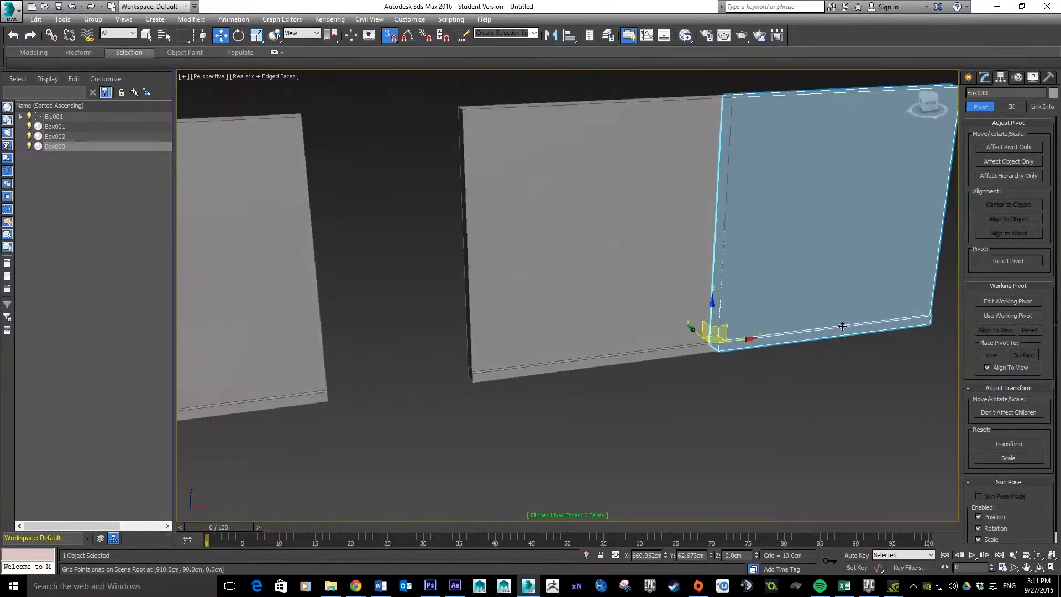
Rotate the newest wall copy about its corner pivot and set its Z rotation to 90 degrees
{"action": "key", "text": "e"}
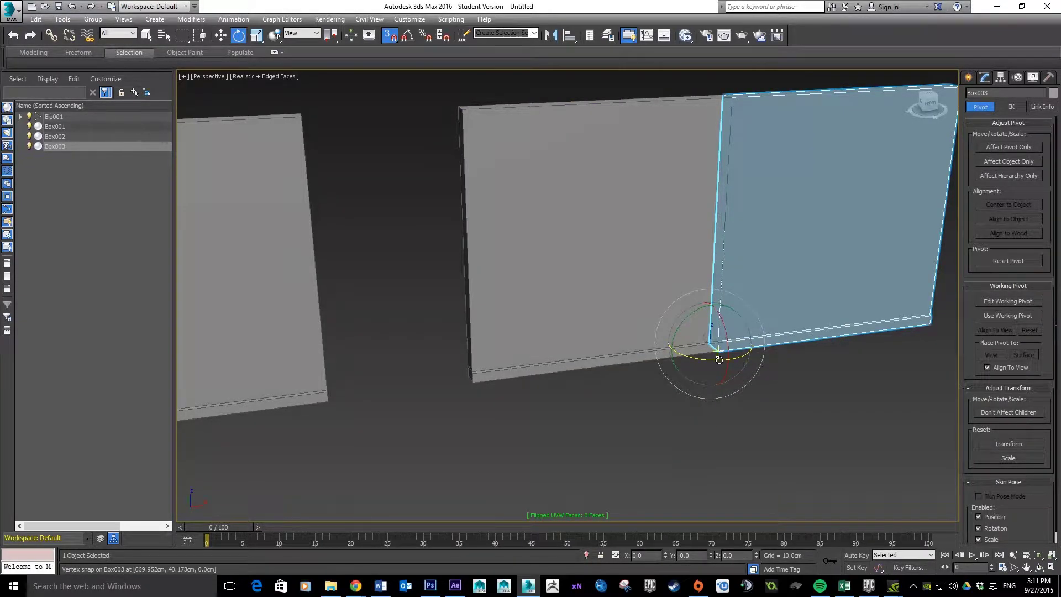
{"action": "left_click_drag", "start_coordinate": [715, 360], "coordinate": [771, 324]}
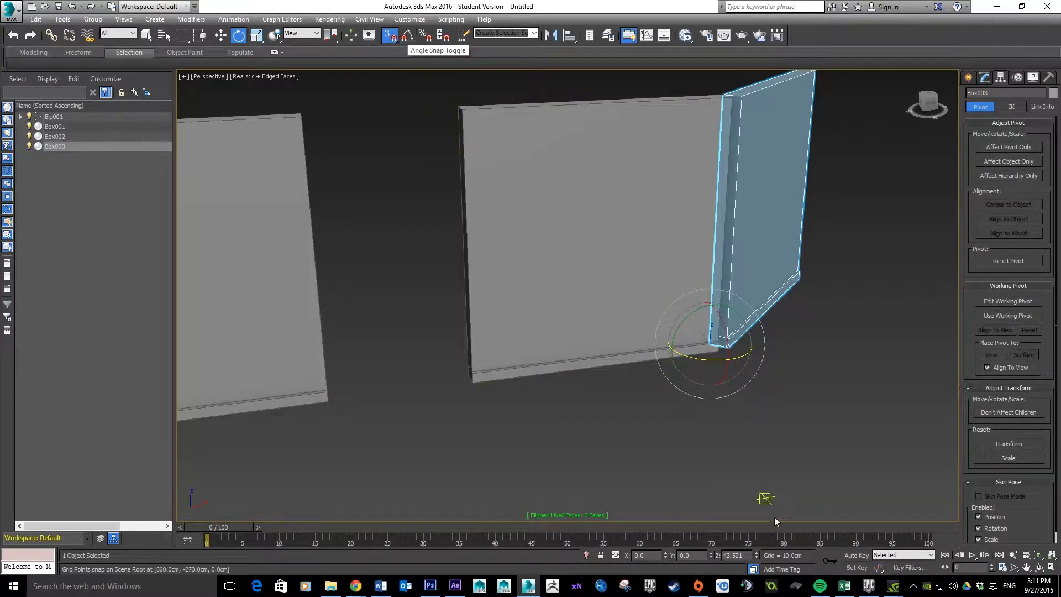
{"action": "type", "text": "90"}
{"action": "key", "text": "Return"}
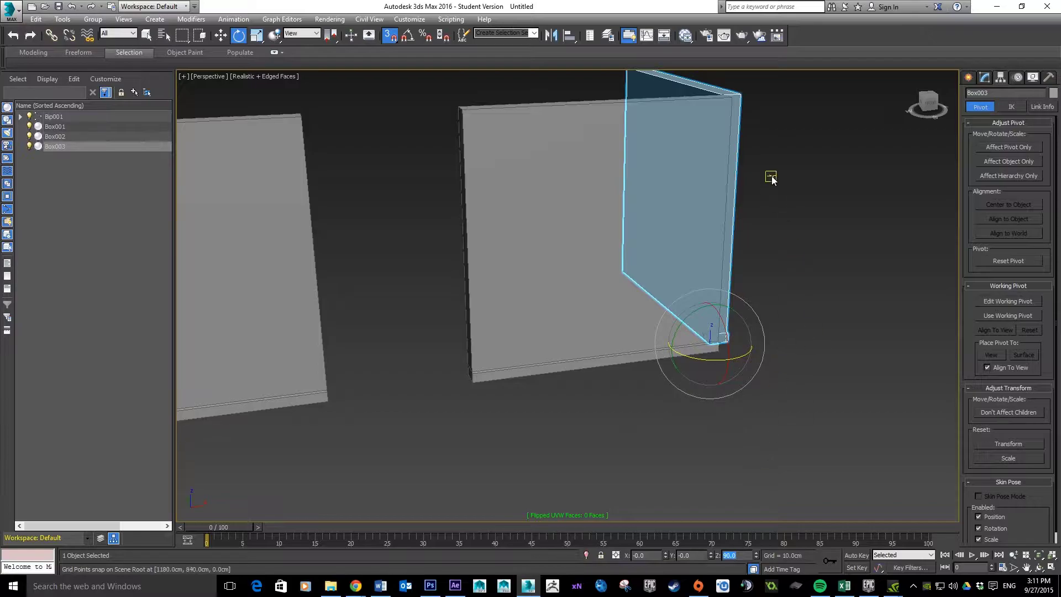
Examine how the two perpendicular walls meet at the outer corner
{"action": "scroll", "coordinate": [754, 174], "scroll_direction": "down", "scroll_amount": 3}
{"action": "scroll", "coordinate": [760, 173], "scroll_direction": "up", "scroll_amount": 5}
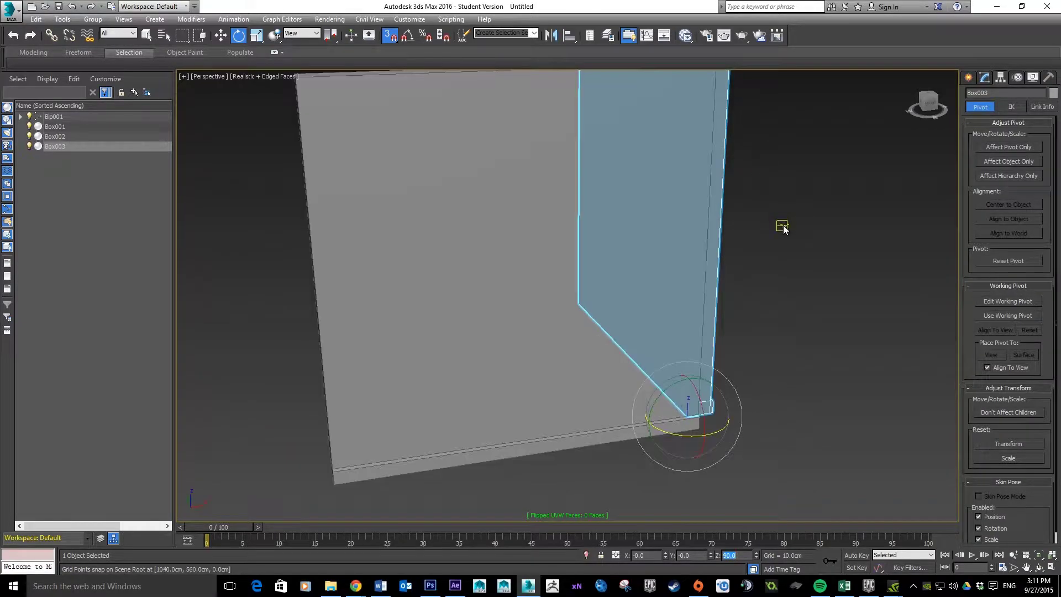
{"action": "middle_click_drag", "start_coordinate": [805, 206], "coordinate": [740, 217], "text": "alt"}
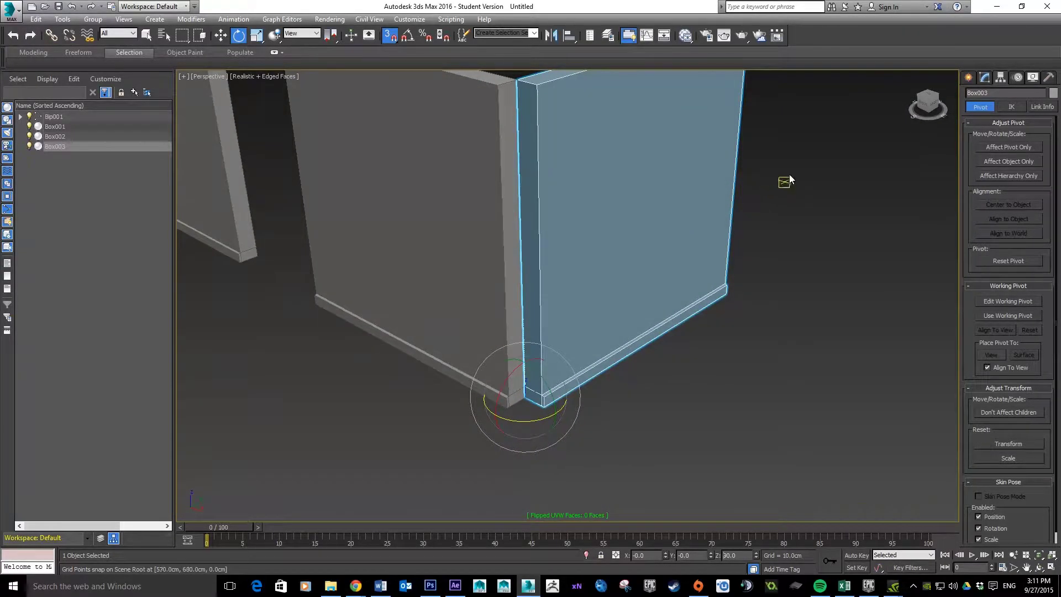
{"action": "scroll", "coordinate": [787, 187], "scroll_direction": "down", "scroll_amount": 8}
{"action": "middle_click_drag", "start_coordinate": [880, 303], "coordinate": [872, 283]}
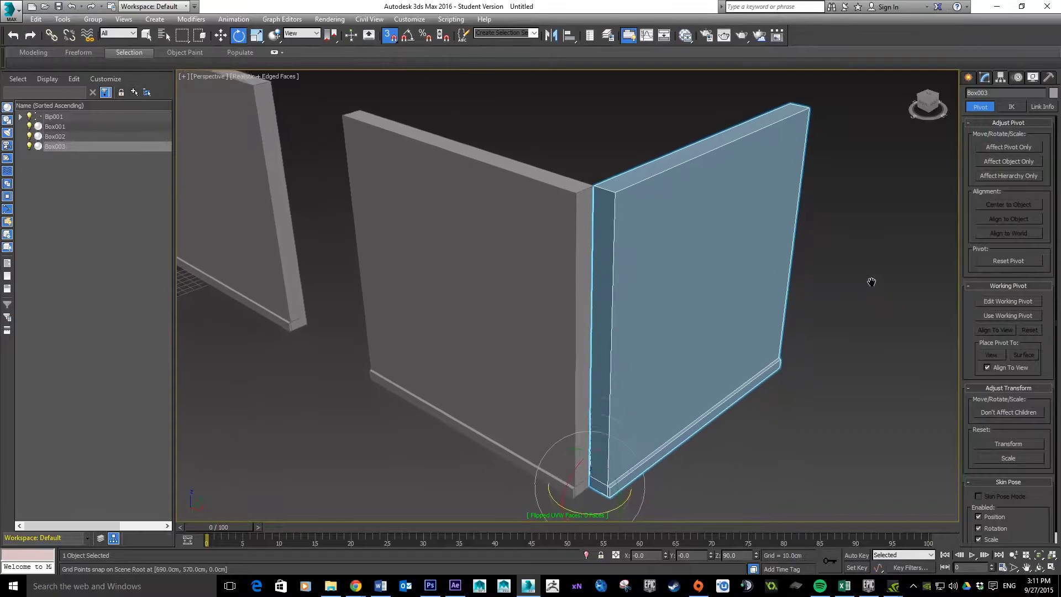
{"action": "scroll", "coordinate": [862, 264], "scroll_direction": "up", "scroll_amount": 4}
{"action": "scroll", "coordinate": [832, 227], "scroll_direction": "down", "scroll_amount": 4}
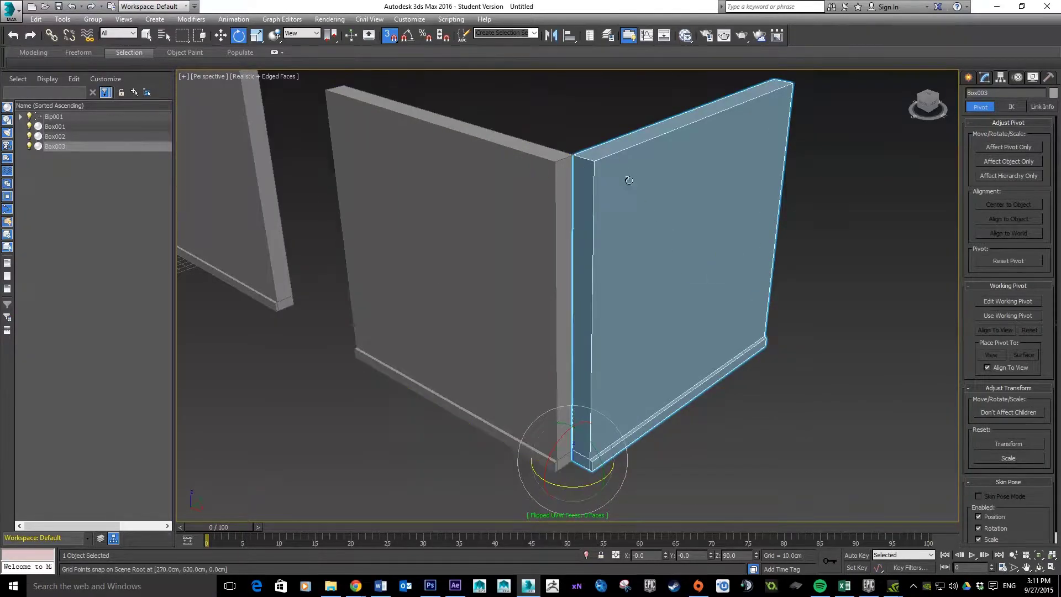
Attach the adjoining wall to the rotated copy so both form one editable poly object
{"action": "left_click", "coordinate": [985, 77]}
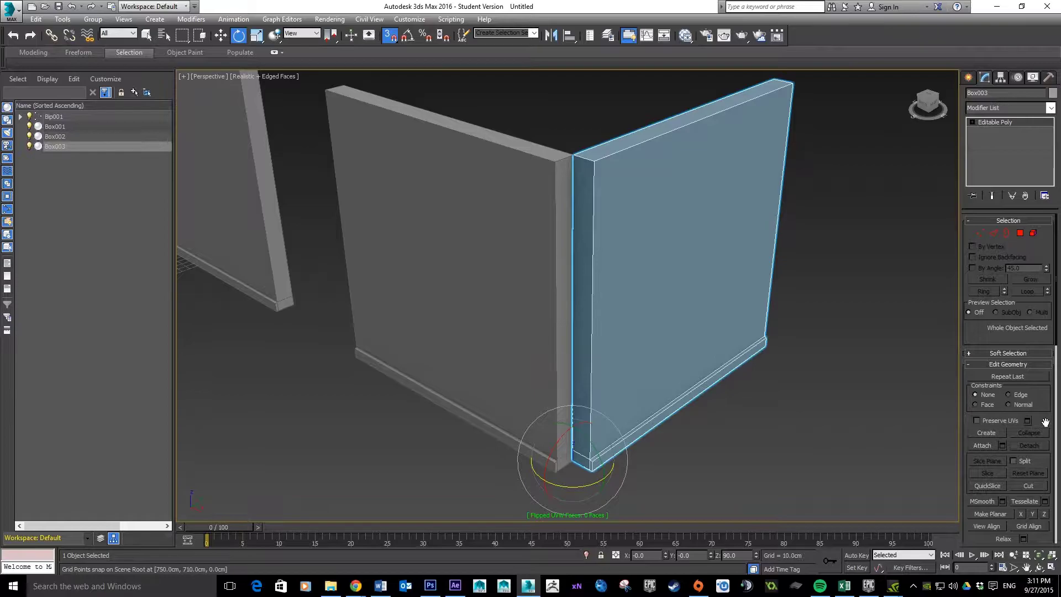
{"action": "scroll", "coordinate": [1043, 437], "scroll_direction": "down", "scroll_amount": 5}
{"action": "scroll", "coordinate": [1039, 470], "scroll_direction": "up", "scroll_amount": 5}
{"action": "scroll", "coordinate": [1037, 479], "scroll_direction": "down", "scroll_amount": 1}
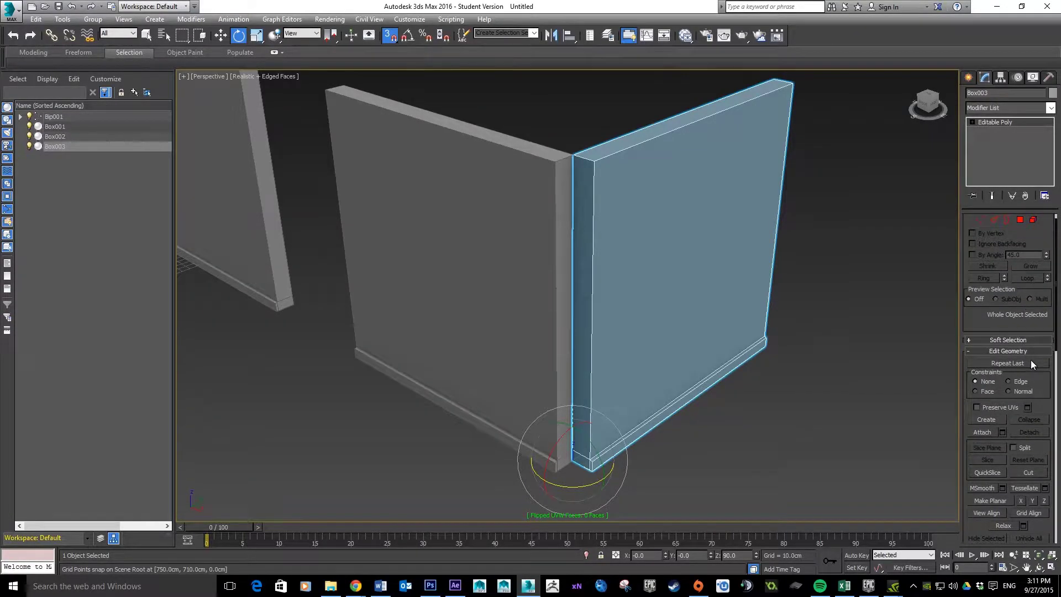
{"action": "scroll", "coordinate": [1030, 359], "scroll_direction": "down", "scroll_amount": 1}
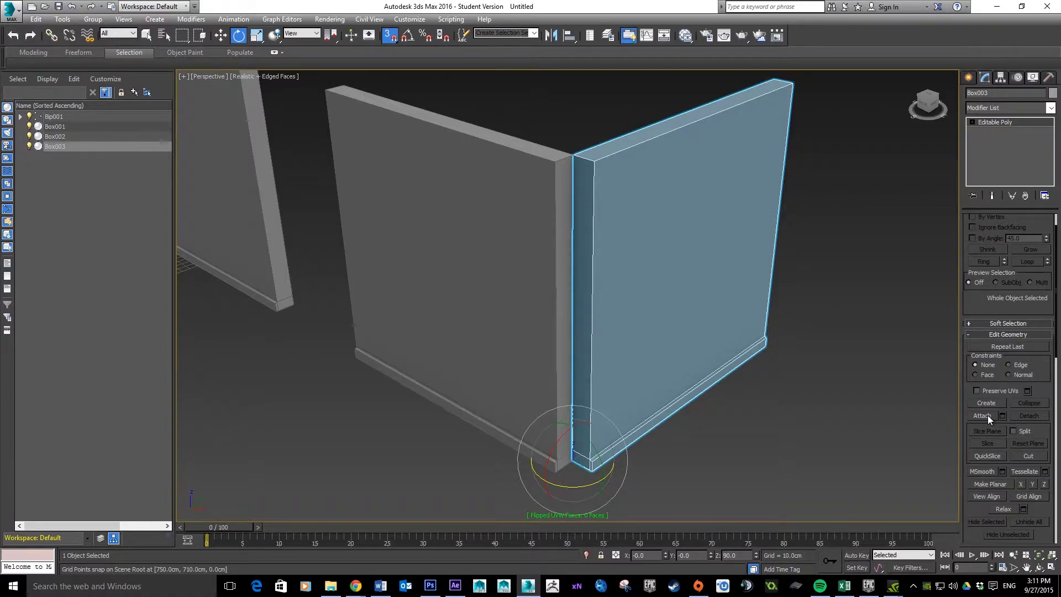
{"action": "left_click", "coordinate": [983, 415]}
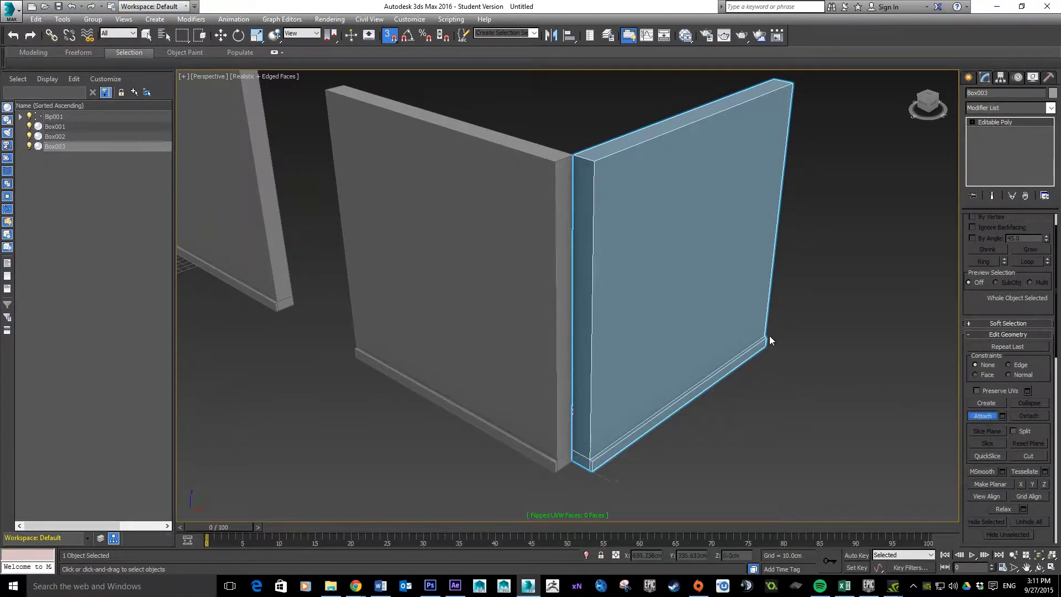
{"action": "left_click", "coordinate": [552, 193]}
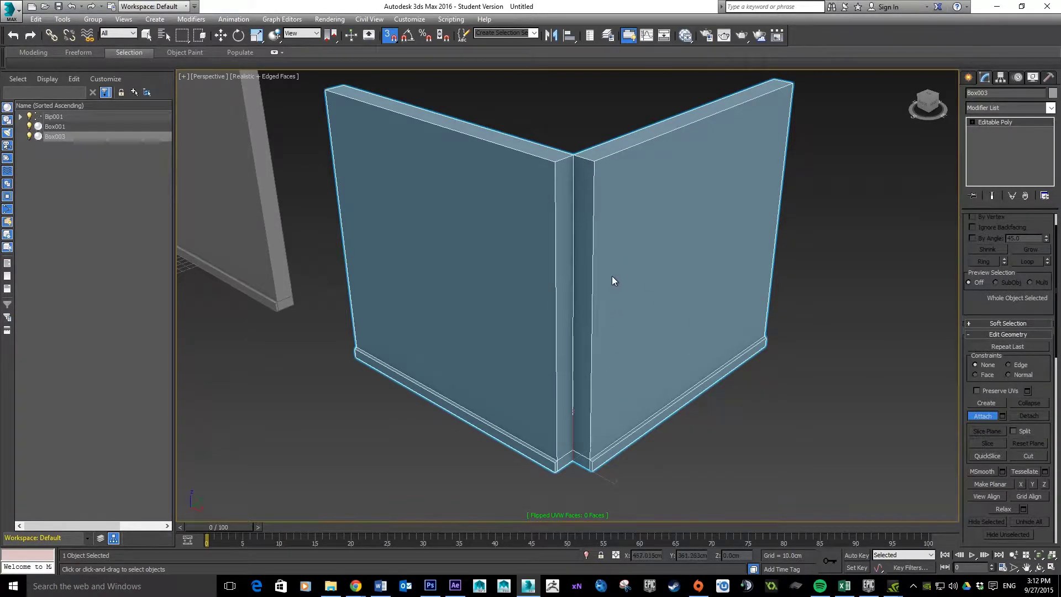
{"action": "scroll", "coordinate": [612, 276], "scroll_direction": "up", "scroll_amount": 2}
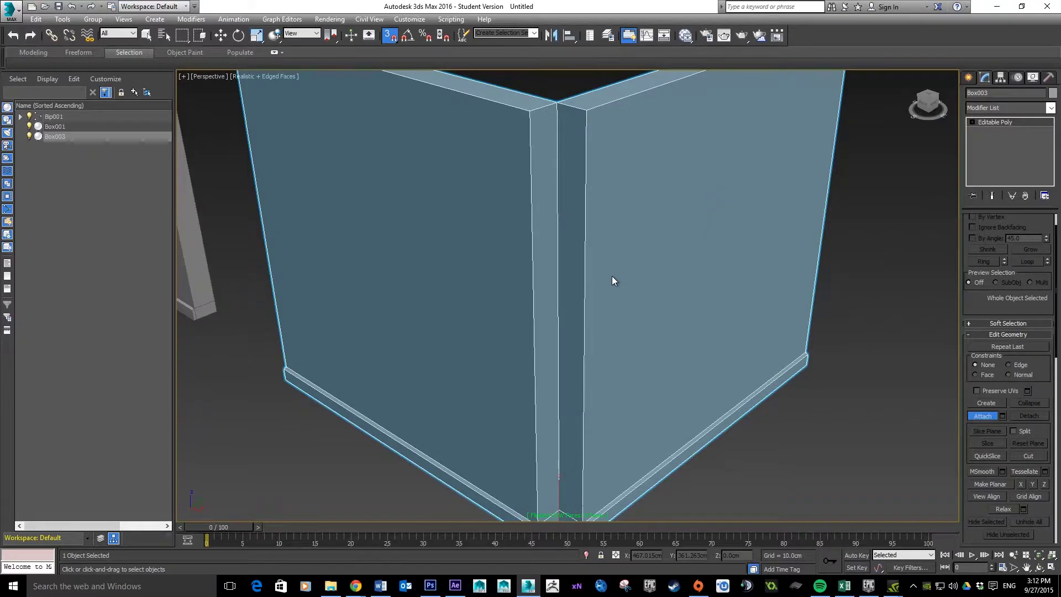
{"action": "scroll", "coordinate": [612, 276], "scroll_direction": "down", "scroll_amount": 3}
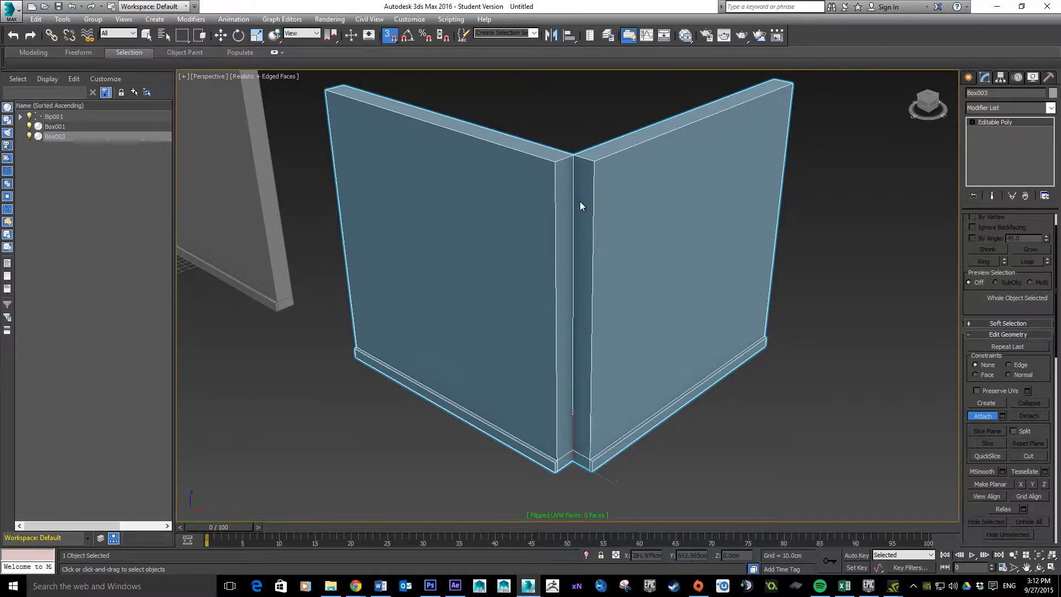
Delete the two tall end polygons where the perpendicular walls meet at the outer corner
{"action": "scroll", "coordinate": [579, 203], "scroll_direction": "up", "scroll_amount": 3}
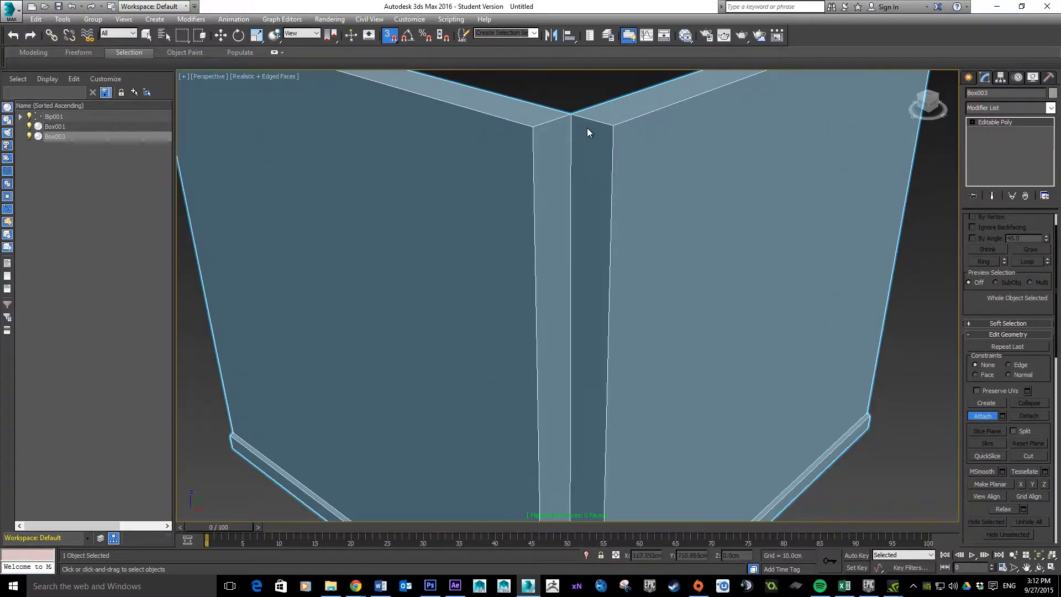
{"action": "scroll", "coordinate": [592, 149], "scroll_direction": "down", "scroll_amount": 2}
{"action": "scroll", "coordinate": [1029, 496], "scroll_direction": "up", "scroll_amount": 1}
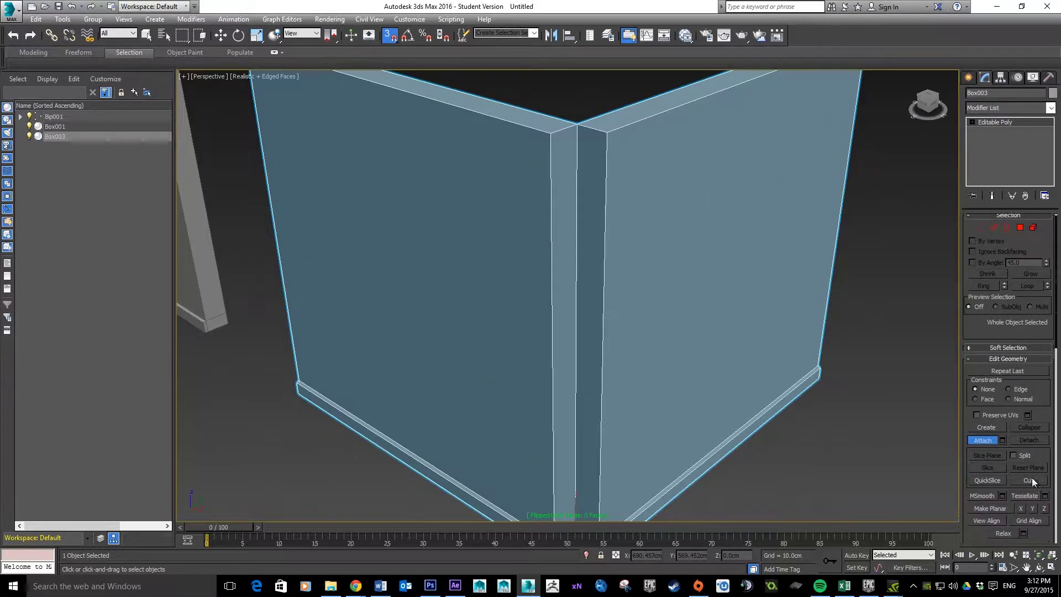
{"action": "left_click", "coordinate": [1020, 233]}
{"action": "key", "text": "e"}
{"action": "left_click", "coordinate": [592, 157]}
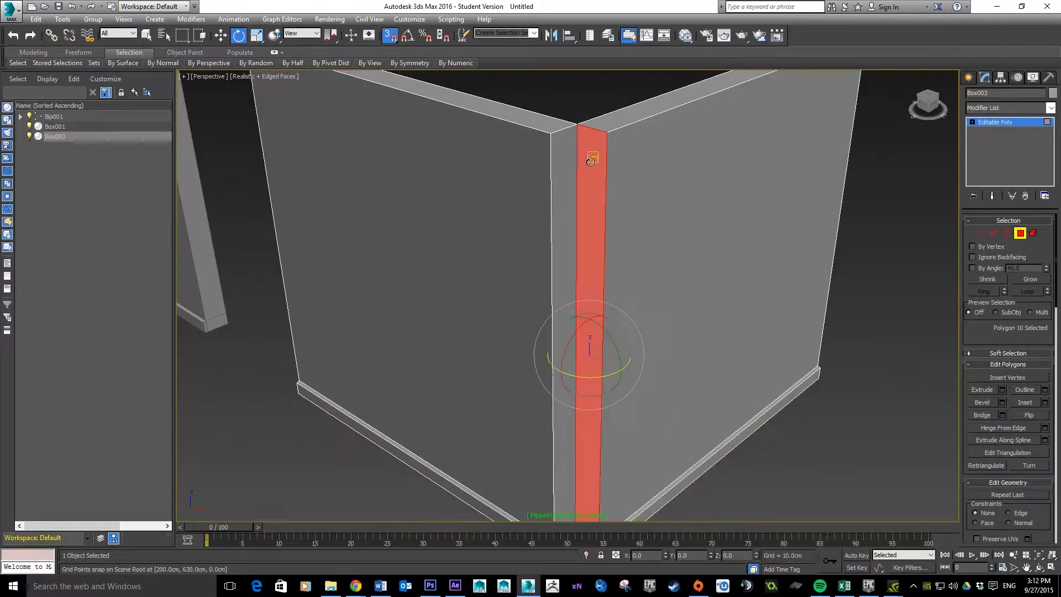
{"action": "left_click", "coordinate": [559, 190]}
{"action": "left_click", "coordinate": [592, 181]}
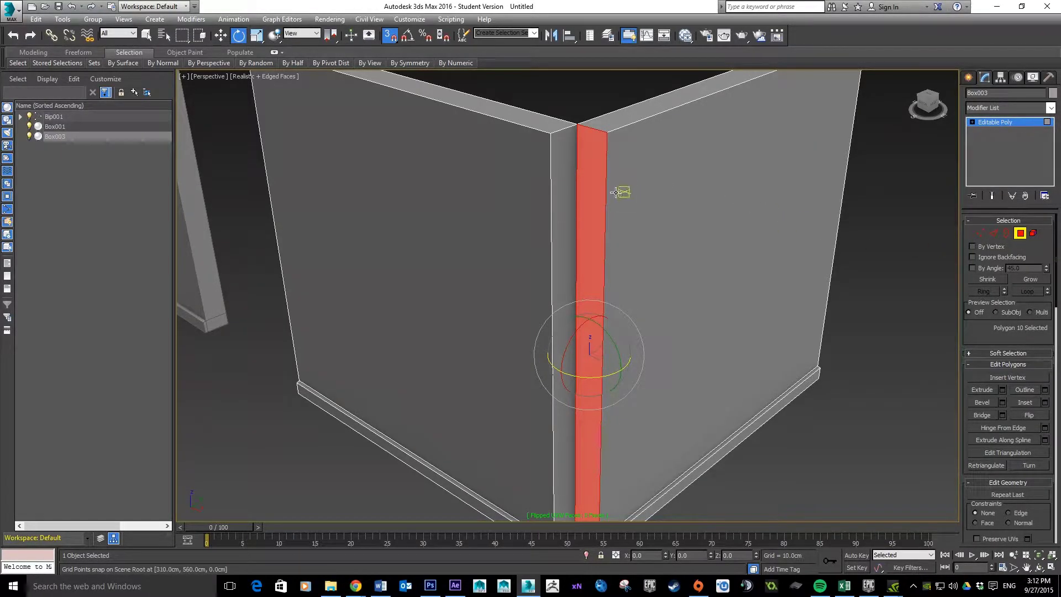
{"action": "left_click", "coordinate": [596, 164], "text": "alt"}
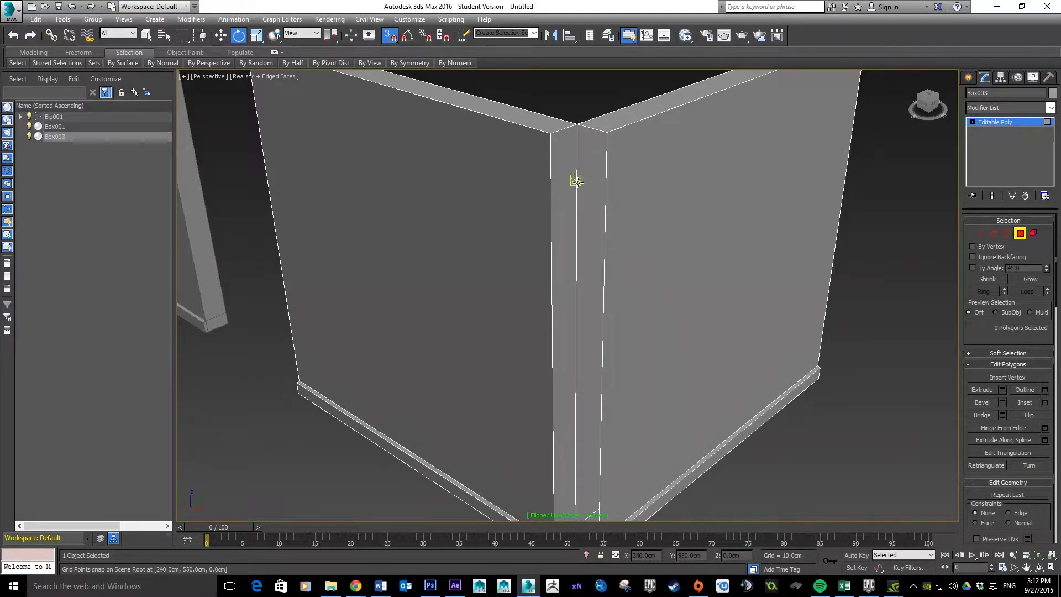
{"action": "left_click", "coordinate": [563, 171]}
{"action": "left_click", "coordinate": [620, 312]}
{"action": "scroll", "coordinate": [580, 294], "scroll_direction": "down", "scroll_amount": 3}
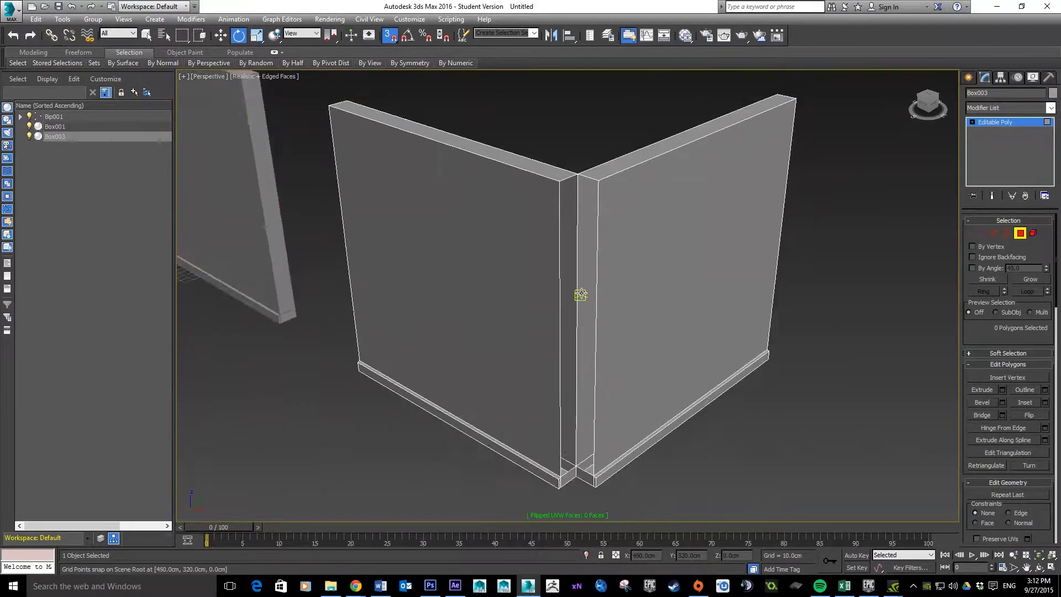
Delete the two baseboard end polygons at the bottom of the outer corner
{"action": "scroll", "coordinate": [585, 348], "scroll_direction": "up", "scroll_amount": 5}
{"action": "mouse_move", "coordinate": [592, 362]}
{"action": "middle_mouse_down"}
{"action": "mouse_move", "coordinate": [593, 294]}
{"action": "mouse_move", "coordinate": [606, 291]}
{"action": "mouse_move", "coordinate": [606, 322]}
{"action": "mouse_move", "coordinate": [625, 296]}
{"action": "mouse_move", "coordinate": [537, 174]}
{"action": "middle_mouse_up"}
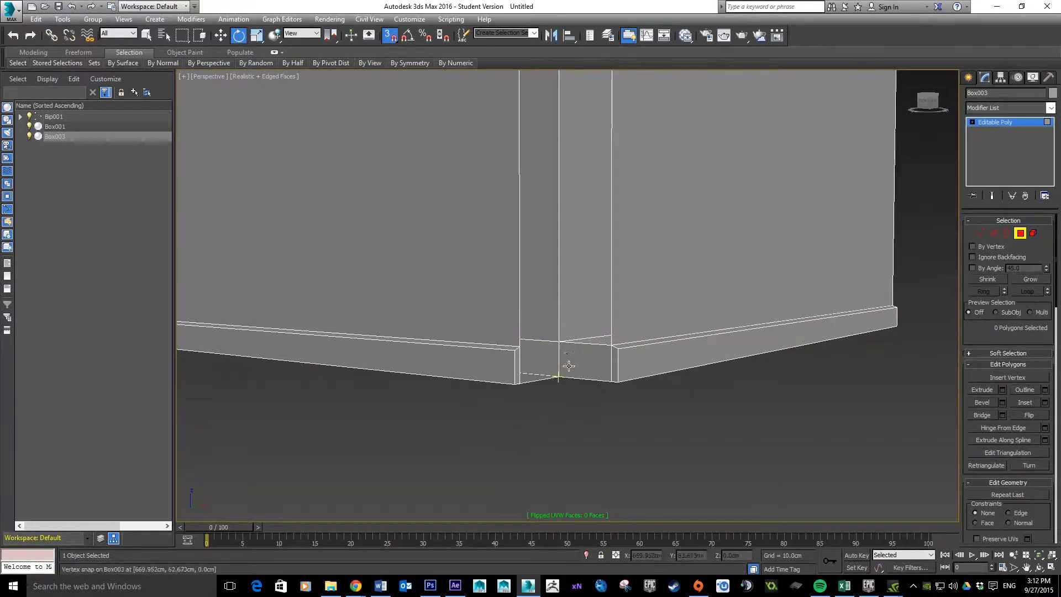
{"action": "left_click", "coordinate": [569, 366]}
{"action": "left_click_drag", "start_coordinate": [569, 365], "coordinate": [622, 440]}
{"action": "left_click", "coordinate": [622, 440]}
{"action": "left_click", "coordinate": [517, 359]}
{"action": "left_click", "coordinate": [580, 441]}
{"action": "scroll", "coordinate": [640, 287], "scroll_direction": "down", "scroll_amount": 2}
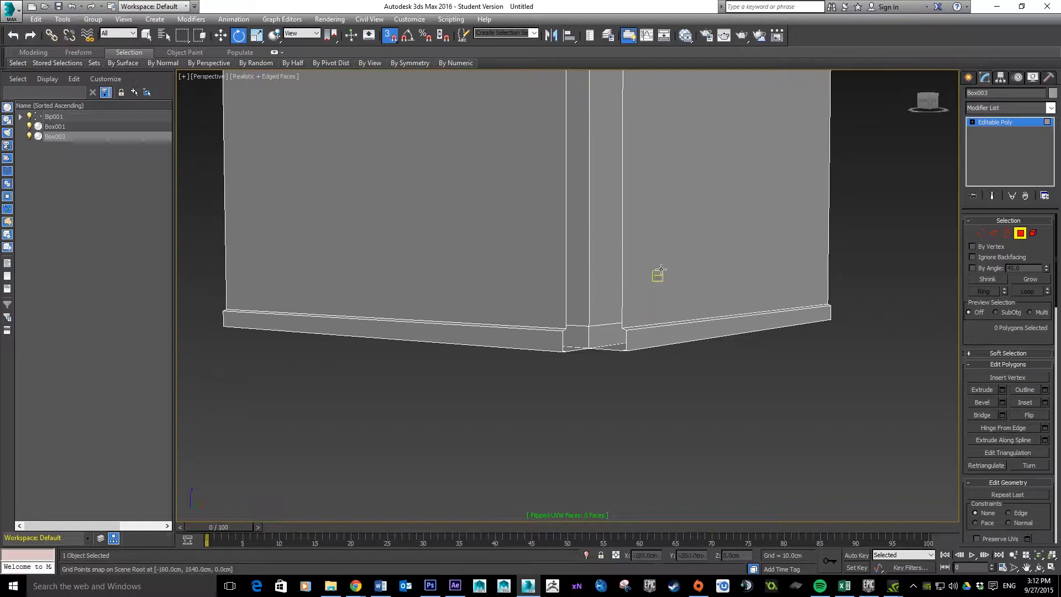
{"action": "mouse_move", "coordinate": [680, 227]}
{"action": "middle_mouse_down", "text": "alt"}
{"action": "mouse_move", "coordinate": [674, 296]}
{"action": "mouse_move", "coordinate": [691, 280]}
{"action": "mouse_move", "coordinate": [493, 229]}
{"action": "mouse_move", "coordinate": [464, 243]}
{"action": "mouse_move", "coordinate": [495, 232]}
{"action": "mouse_move", "coordinate": [606, 243]}
{"action": "mouse_move", "coordinate": [673, 279]}
{"action": "mouse_move", "coordinate": [675, 244]}
{"action": "middle_mouse_up", "text": "alt"}
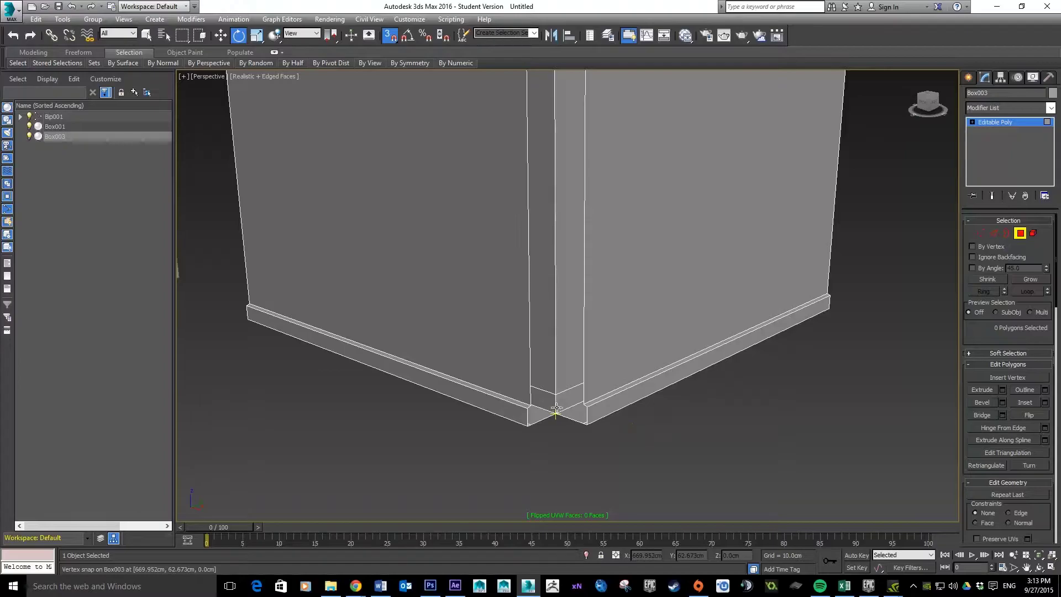
Switch to vertex editing with snapping off and select the overlapping vertices at the bottom of the corner
{"action": "left_click", "coordinate": [980, 233]}
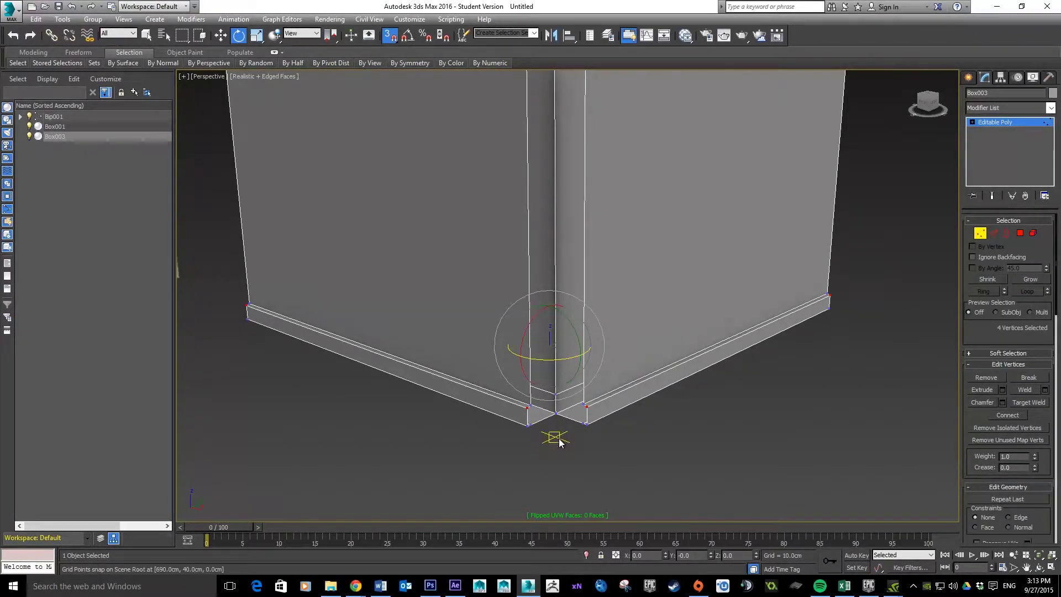
{"action": "left_click", "coordinate": [390, 36]}
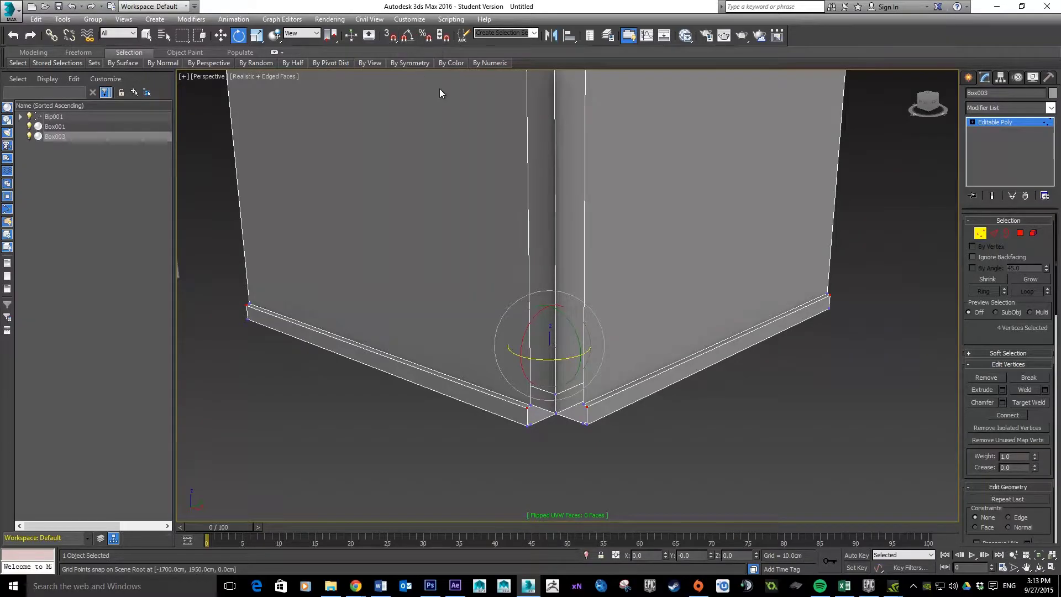
{"action": "left_click", "coordinate": [575, 442]}
{"action": "left_click", "coordinate": [557, 411]}
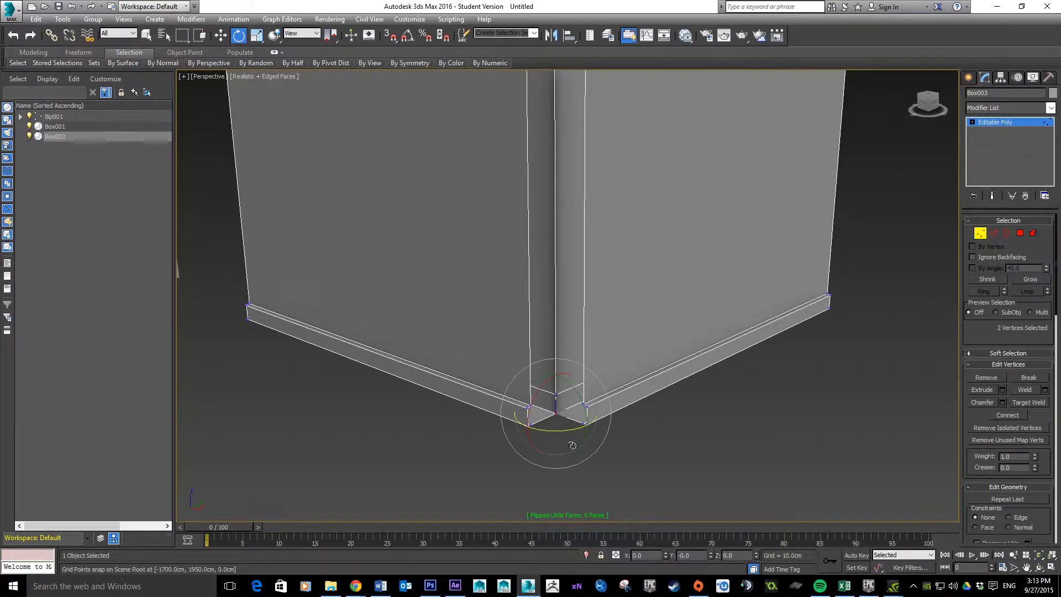
{"action": "left_click", "coordinate": [573, 429]}
{"action": "scroll", "coordinate": [573, 429], "scroll_direction": "up", "scroll_amount": 5}
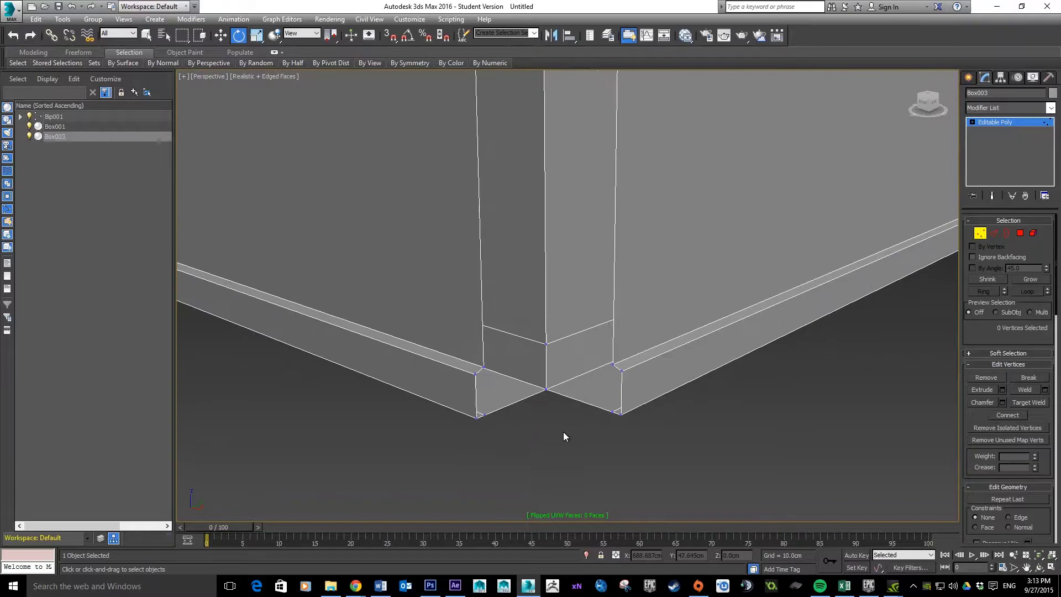
{"action": "left_click", "coordinate": [549, 388]}
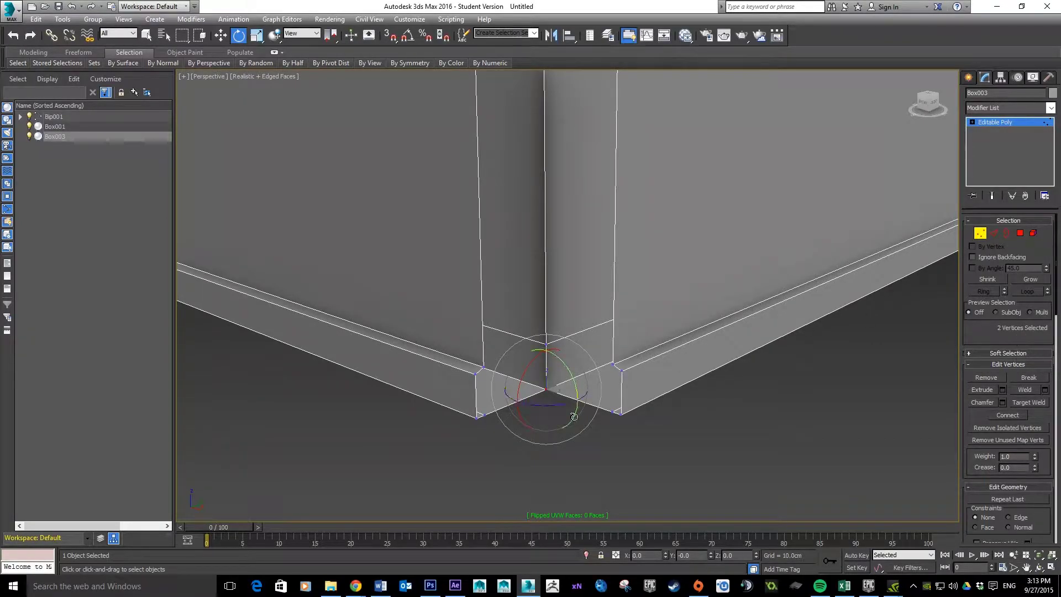
{"action": "left_click", "coordinate": [578, 484]}
Try moving one of the overlapping bottom corner vertices along X to about 674.179 cm, and undo the move
{"action": "left_click", "coordinate": [546, 389]}
{"action": "key", "text": "w"}
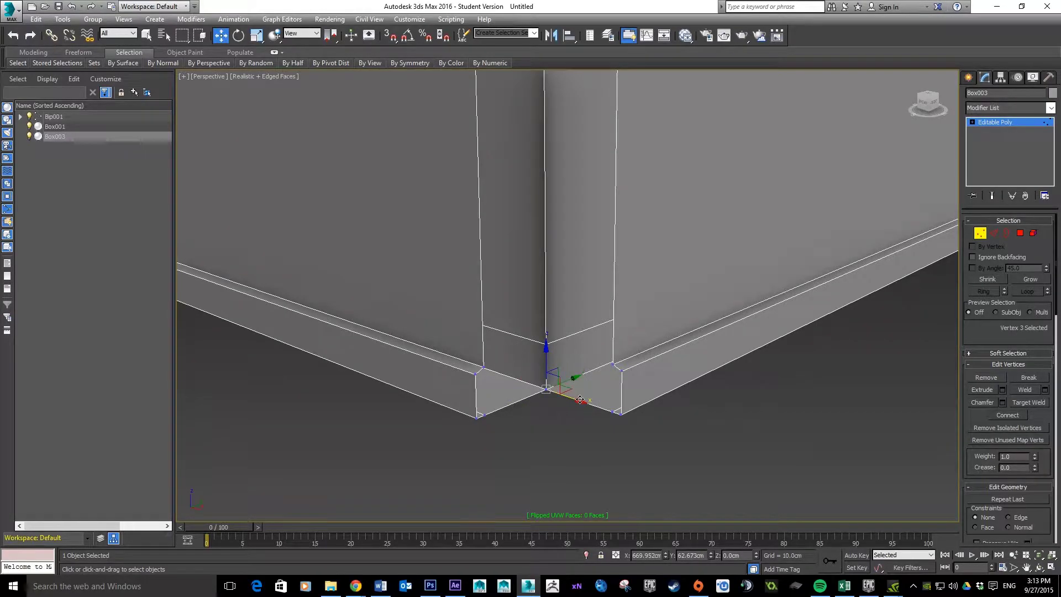
{"action": "left_click_drag", "start_coordinate": [580, 400], "coordinate": [594, 404]}
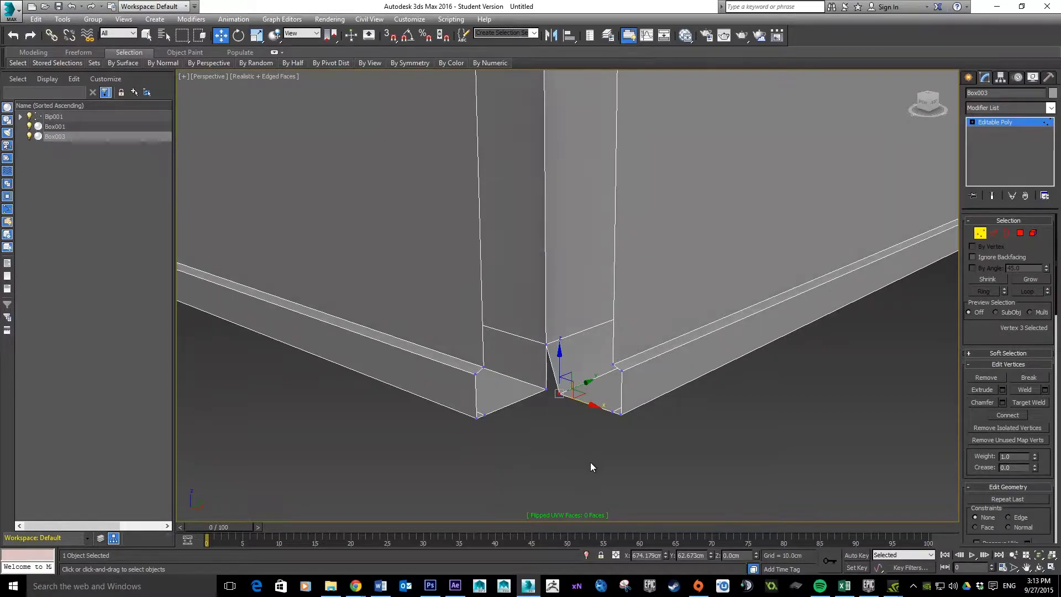
{"action": "key", "text": "z"}
Weld the two overlapping vertices at the bottom of the corner where the walls touch
{"action": "scroll", "coordinate": [625, 349], "scroll_direction": "up", "scroll_amount": 2}
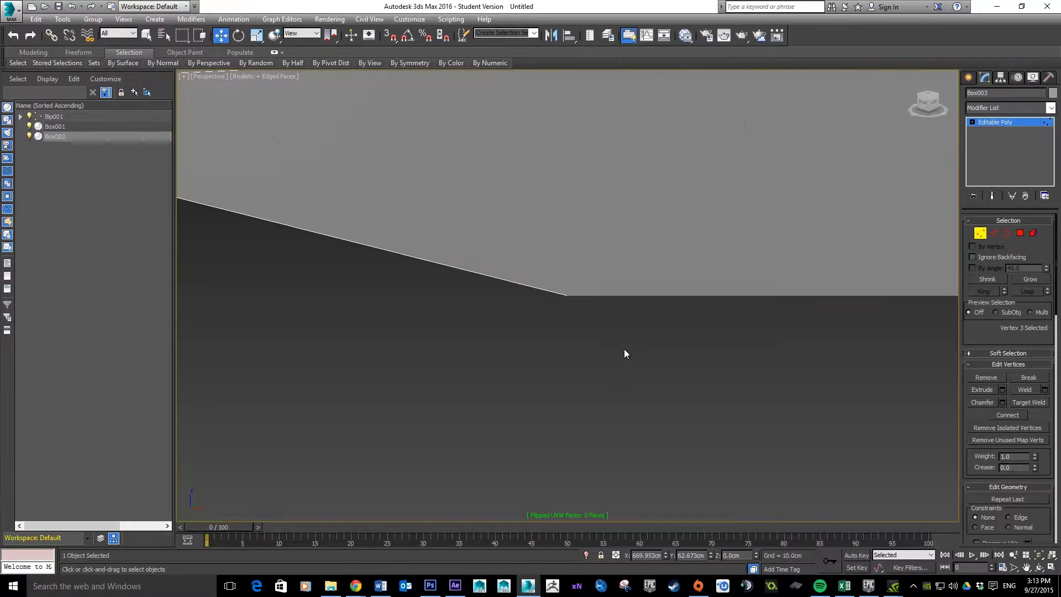
{"action": "scroll", "coordinate": [631, 269], "scroll_direction": "up", "scroll_amount": 3}
{"action": "middle_click_drag", "start_coordinate": [531, 237], "coordinate": [653, 258], "text": "alt"}
{"action": "scroll", "coordinate": [674, 282], "scroll_direction": "down", "scroll_amount": 4}
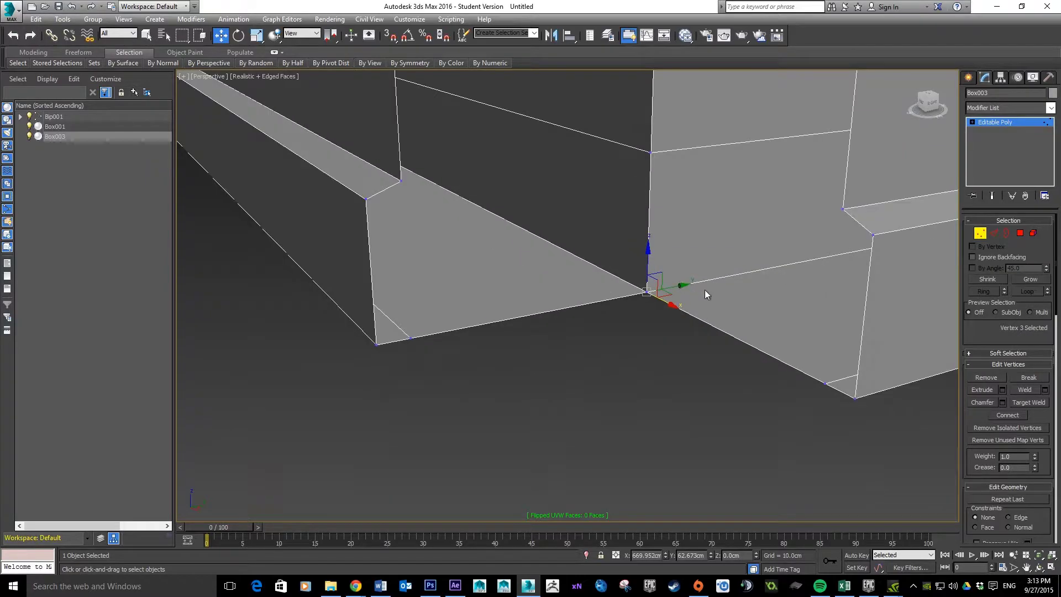
{"action": "left_click", "coordinate": [635, 331]}
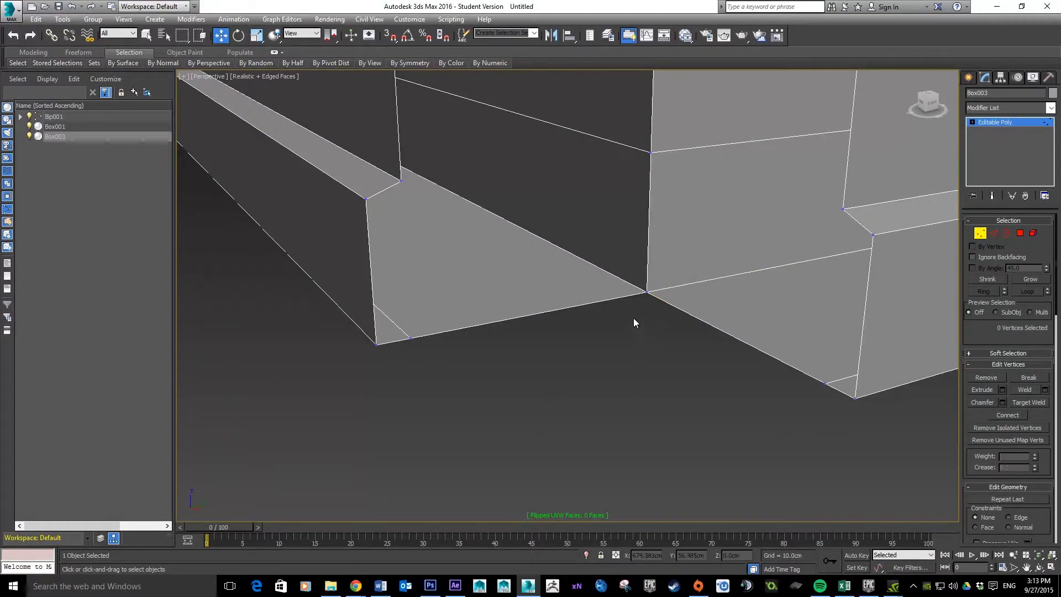
{"action": "left_click_drag", "start_coordinate": [630, 308], "coordinate": [657, 283]}
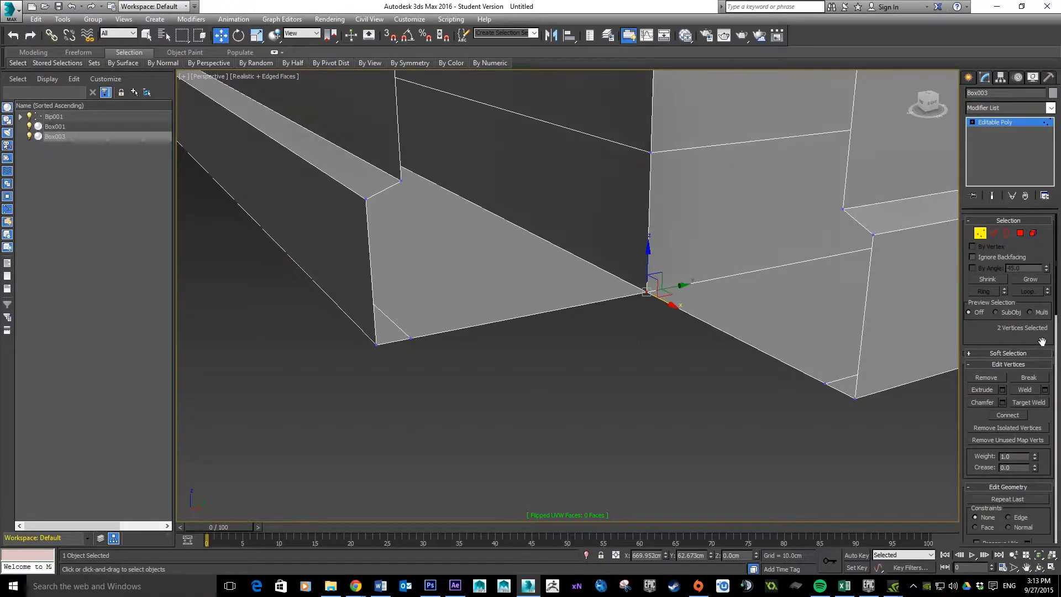
{"action": "left_click", "coordinate": [1024, 389]}
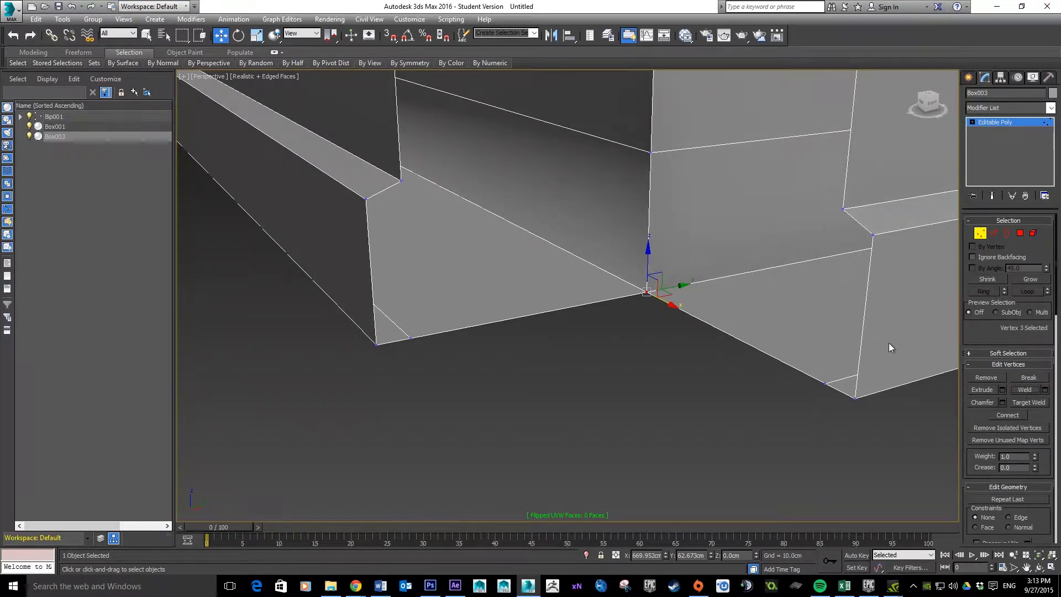
Weld the two overlapping corner vertices at the height of the baseboard
{"action": "left_click", "coordinate": [672, 397]}
{"action": "left_click_drag", "start_coordinate": [659, 161], "coordinate": [661, 161]}
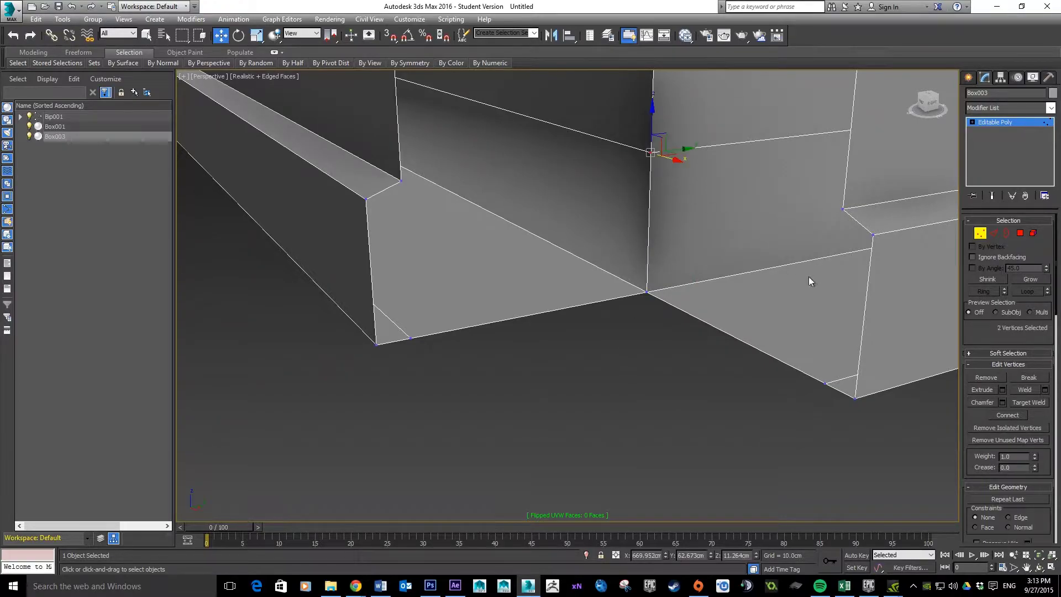
{"action": "left_click", "coordinate": [1028, 389]}
Weld the two overlapping vertices at the top of the corner where the walls touch
{"action": "scroll", "coordinate": [701, 265], "scroll_direction": "down", "scroll_amount": 4}
{"action": "scroll", "coordinate": [701, 264], "scroll_direction": "down", "scroll_amount": 5}
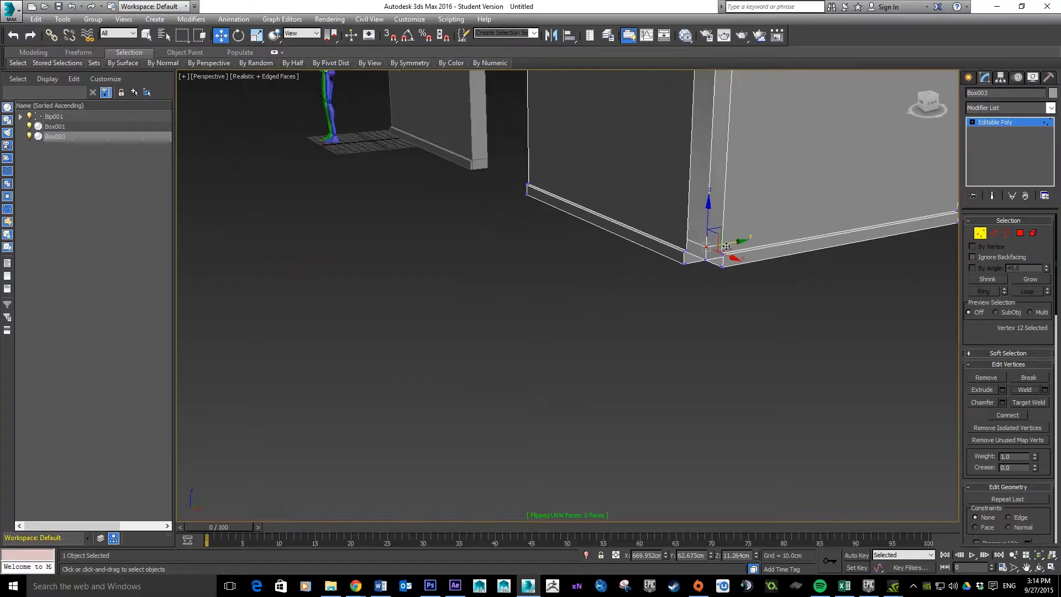
{"action": "scroll", "coordinate": [748, 230], "scroll_direction": "up", "scroll_amount": 6}
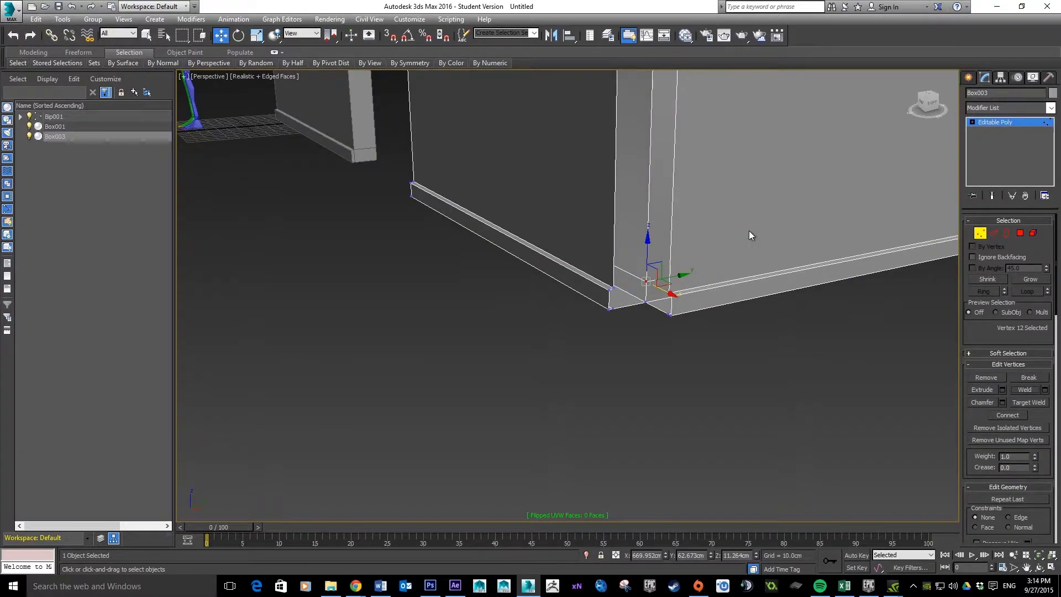
{"action": "scroll", "coordinate": [735, 247], "scroll_direction": "up", "scroll_amount": 3}
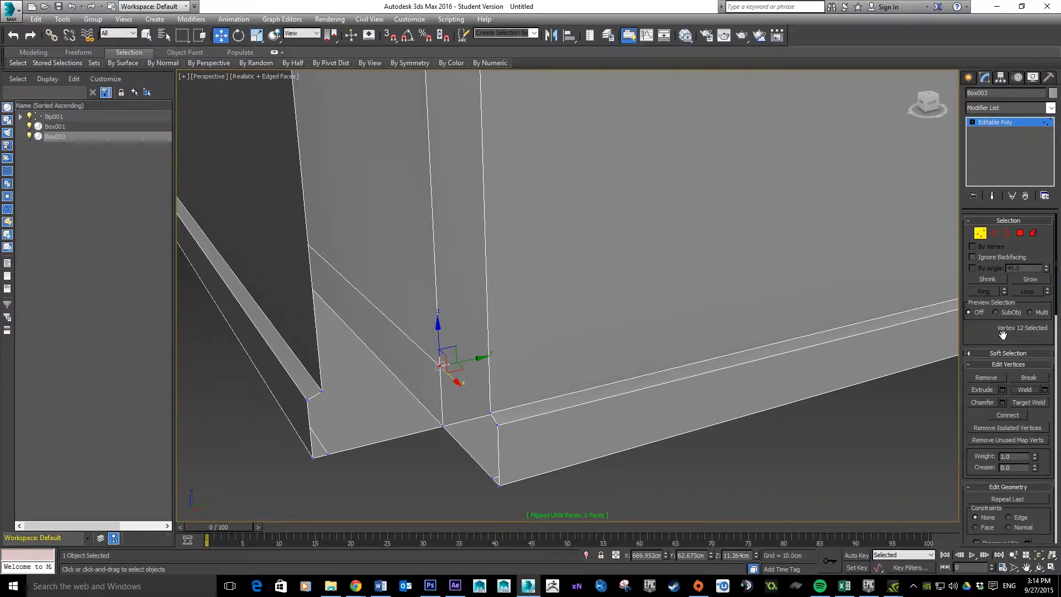
{"action": "middle_click_drag", "start_coordinate": [568, 172], "coordinate": [617, 234]}
{"action": "left_click_drag", "start_coordinate": [604, 218], "coordinate": [640, 267]}
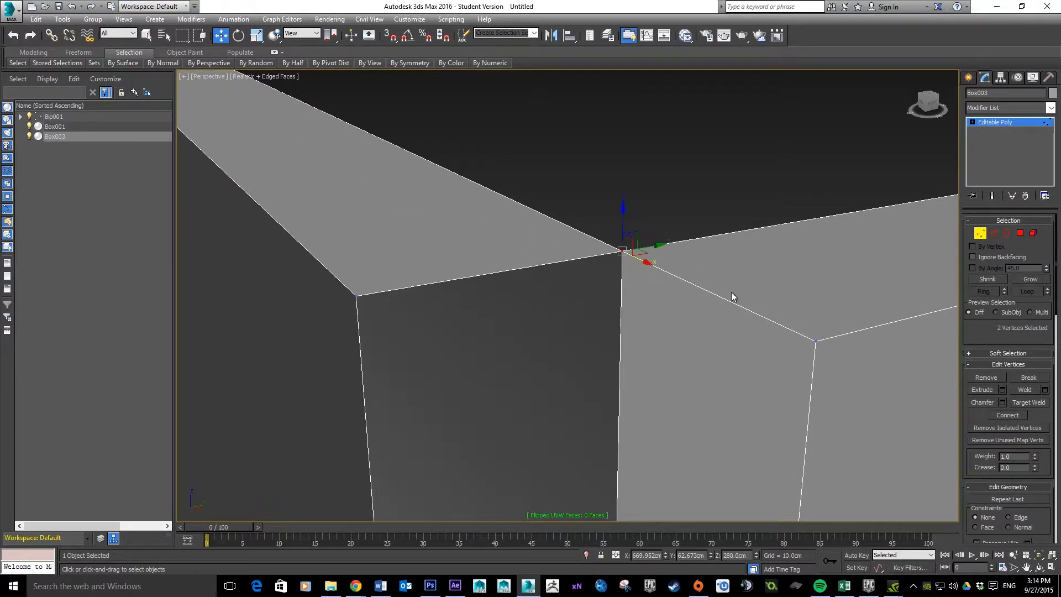
{"action": "left_click", "coordinate": [1026, 388]}
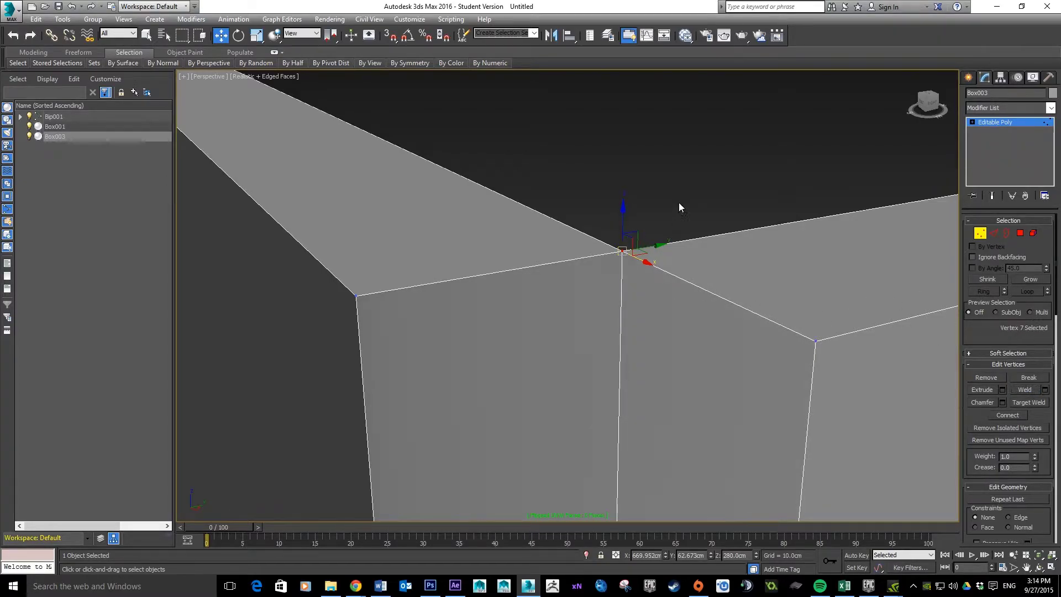
Check the welds along the corner by selecting the baseboard-height and bottom vertices individually and viewing the whole piece
{"action": "mouse_move", "coordinate": [623, 204]}
{"action": "left_mouse_down"}
{"action": "mouse_move", "coordinate": [618, 166]}
{"action": "mouse_move", "coordinate": [624, 204]}
{"action": "left_mouse_up"}
{"action": "scroll", "coordinate": [690, 264], "scroll_direction": "down", "scroll_amount": 5}
{"action": "scroll", "coordinate": [690, 264], "scroll_direction": "up", "scroll_amount": 4}
{"action": "scroll", "coordinate": [715, 366], "scroll_direction": "down", "scroll_amount": 4}
{"action": "scroll", "coordinate": [714, 366], "scroll_direction": "up", "scroll_amount": 3}
{"action": "middle_click_drag", "start_coordinate": [715, 366], "coordinate": [639, 161]}
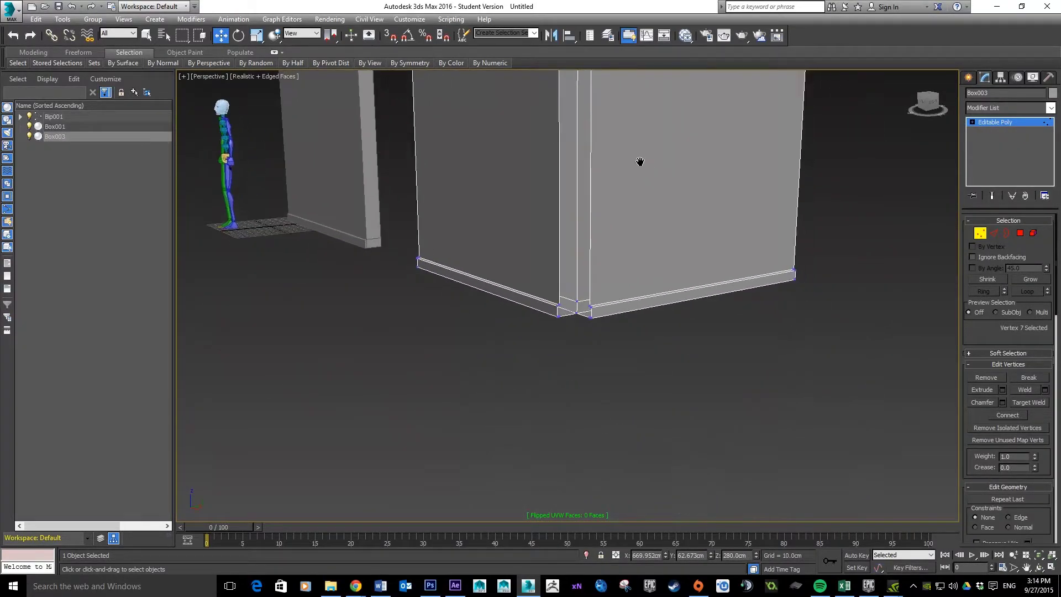
{"action": "scroll", "coordinate": [625, 255], "scroll_direction": "up", "scroll_amount": 3}
{"action": "left_click", "coordinate": [470, 389]}
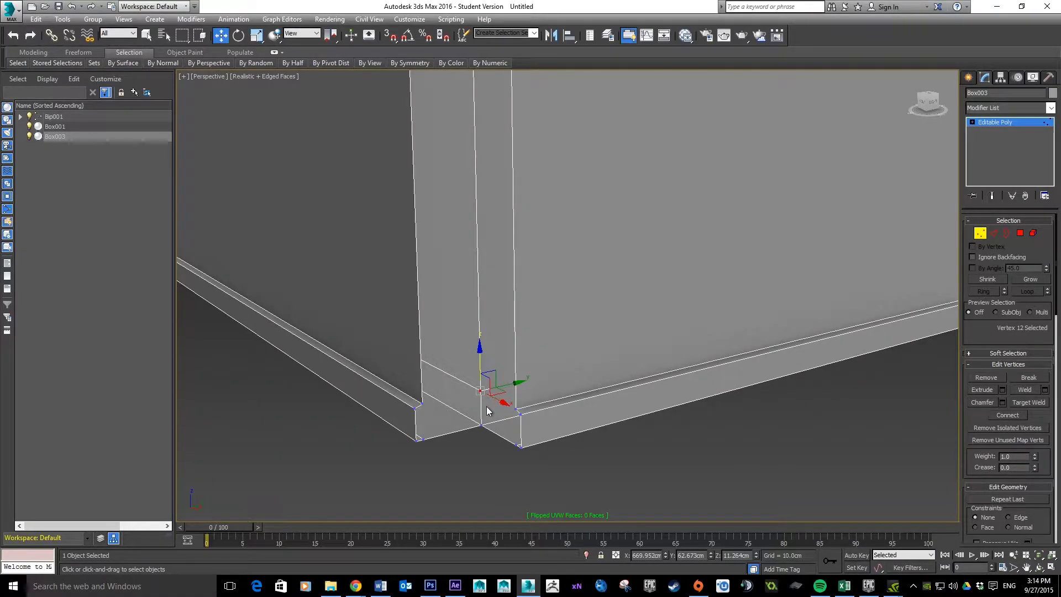
{"action": "left_click", "coordinate": [474, 449]}
{"action": "left_click", "coordinate": [481, 424]}
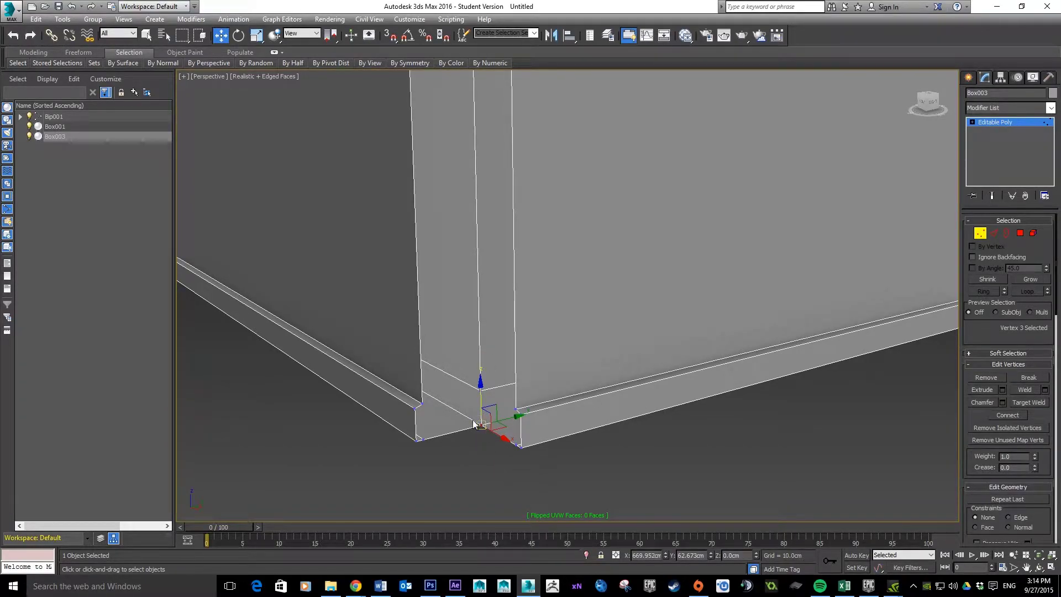
{"action": "scroll", "coordinate": [473, 422], "scroll_direction": "down", "scroll_amount": 4}
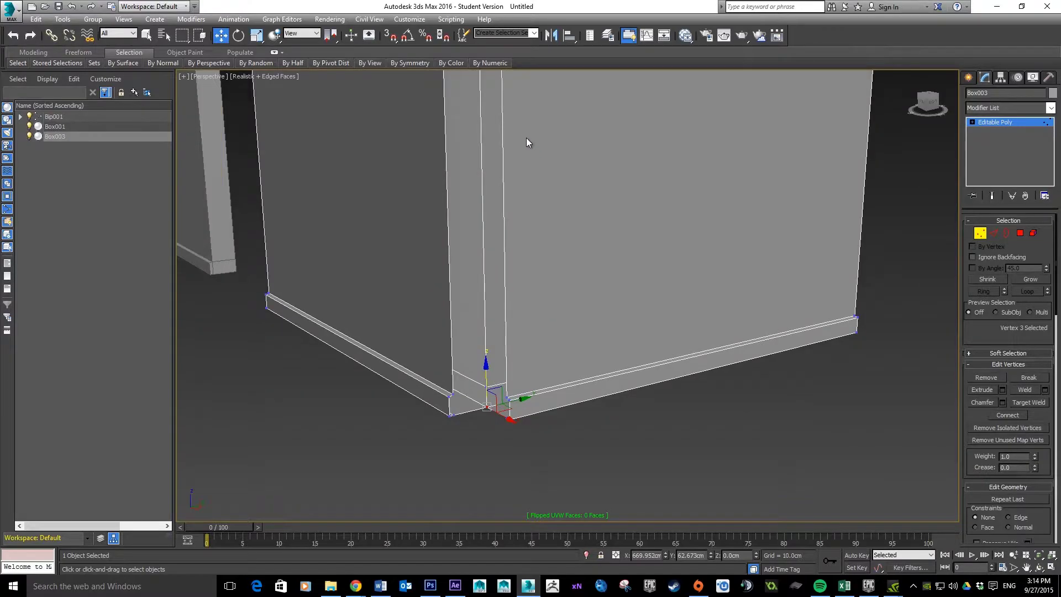
{"action": "middle_click_drag", "start_coordinate": [526, 143], "coordinate": [607, 257]}
{"action": "scroll", "coordinate": [625, 210], "scroll_direction": "down", "scroll_amount": 3}
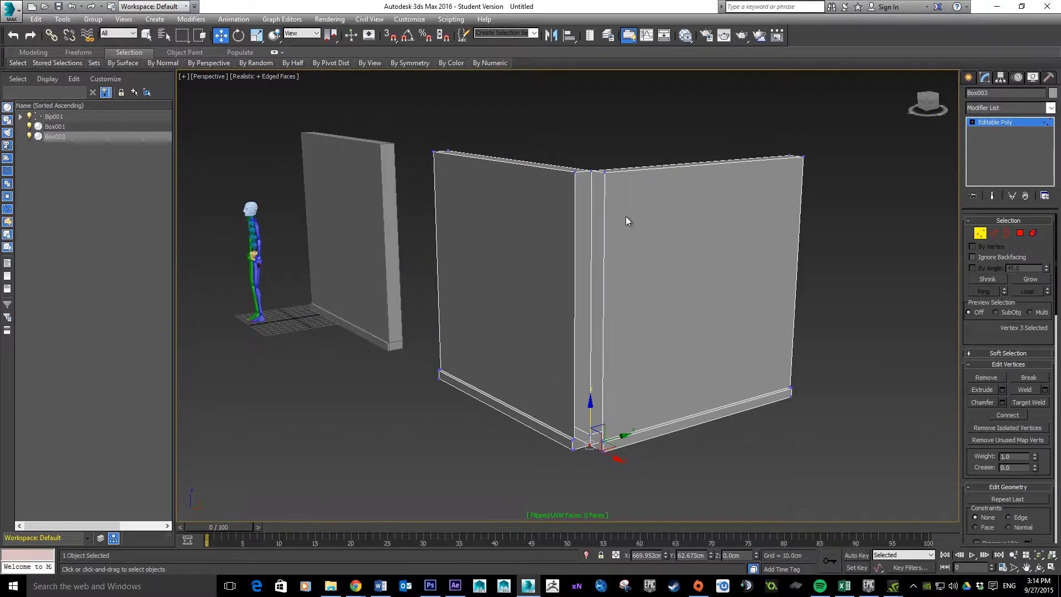
Turn on the polygon and vertex statistics display in the Perspective viewport
{"action": "left_click", "coordinate": [183, 76]}
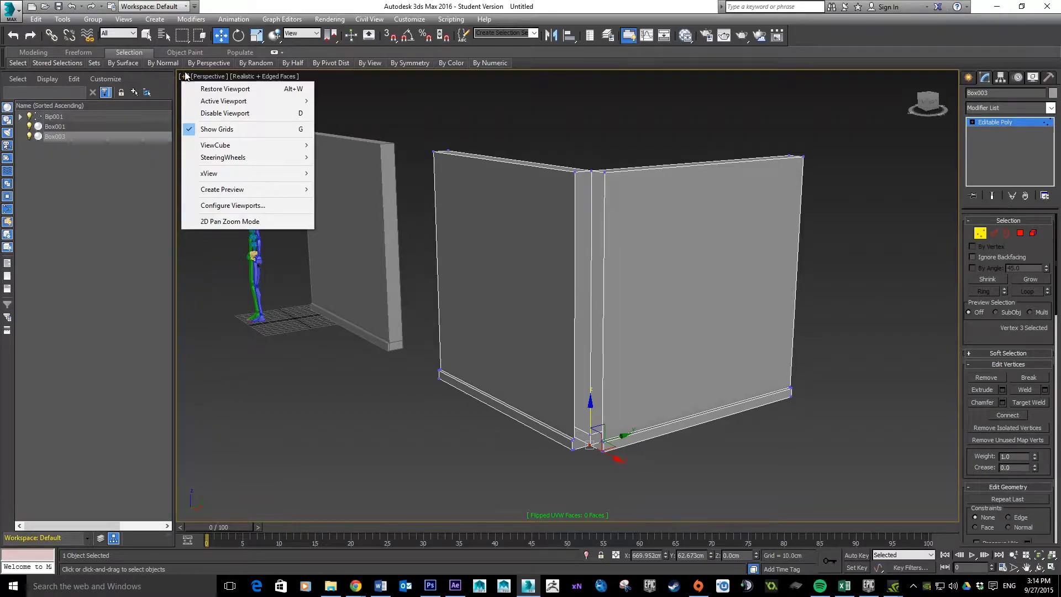
{"action": "mouse_move", "coordinate": [230, 173]}
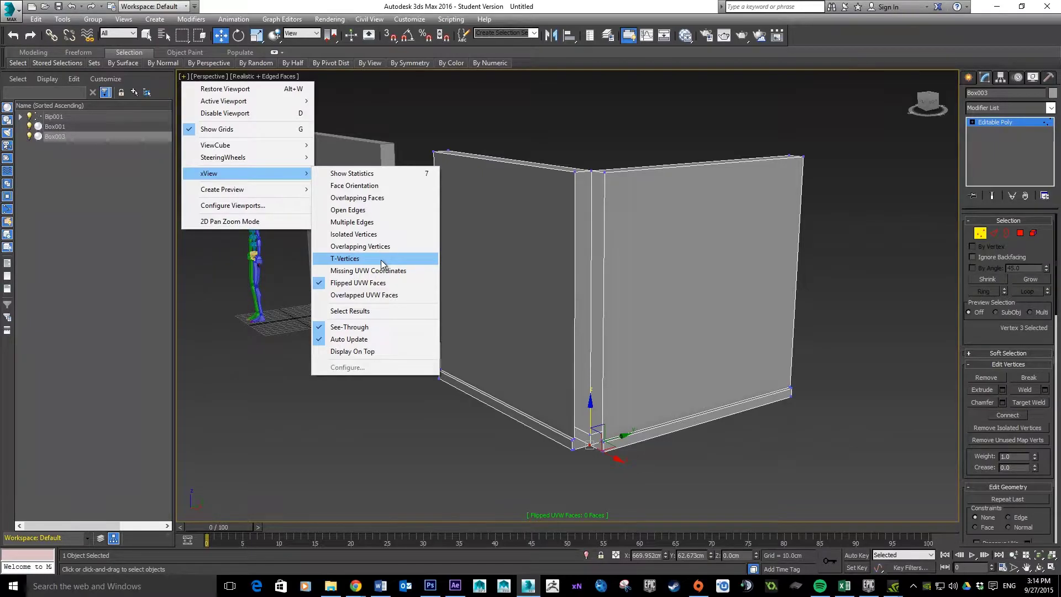
{"action": "left_click", "coordinate": [383, 176]}
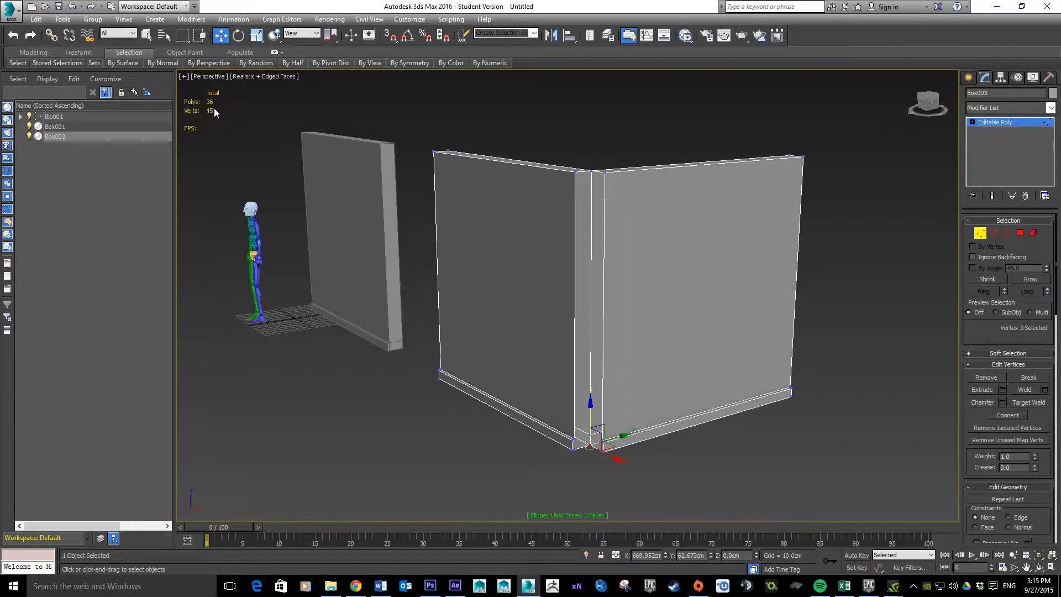
Switch the Perspective viewport's xView check from flipped UVW faces to Overlapping Vertices
{"action": "left_click", "coordinate": [182, 79]}
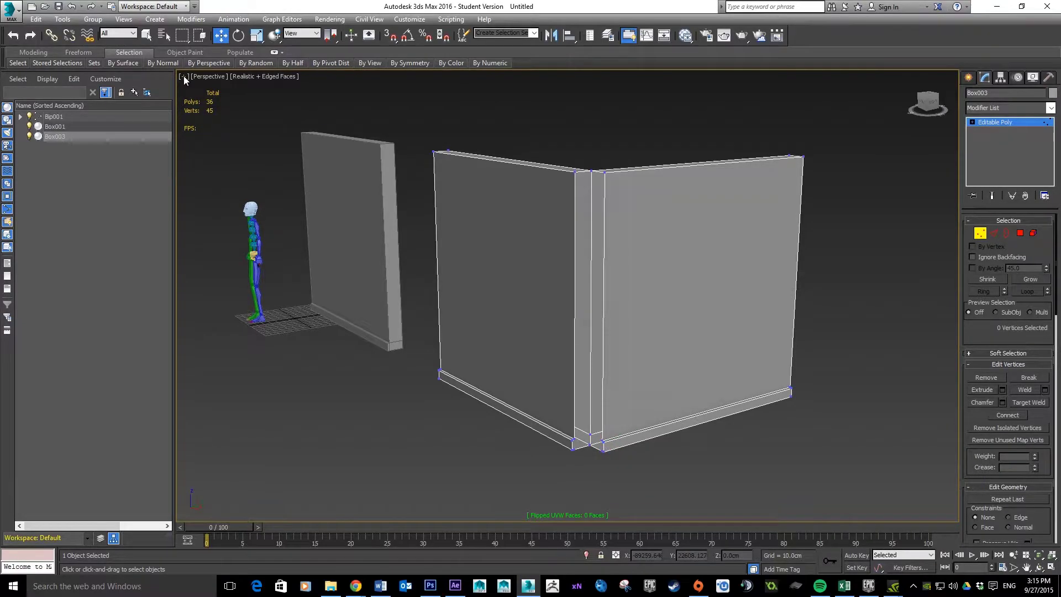
{"action": "left_click", "coordinate": [183, 76]}
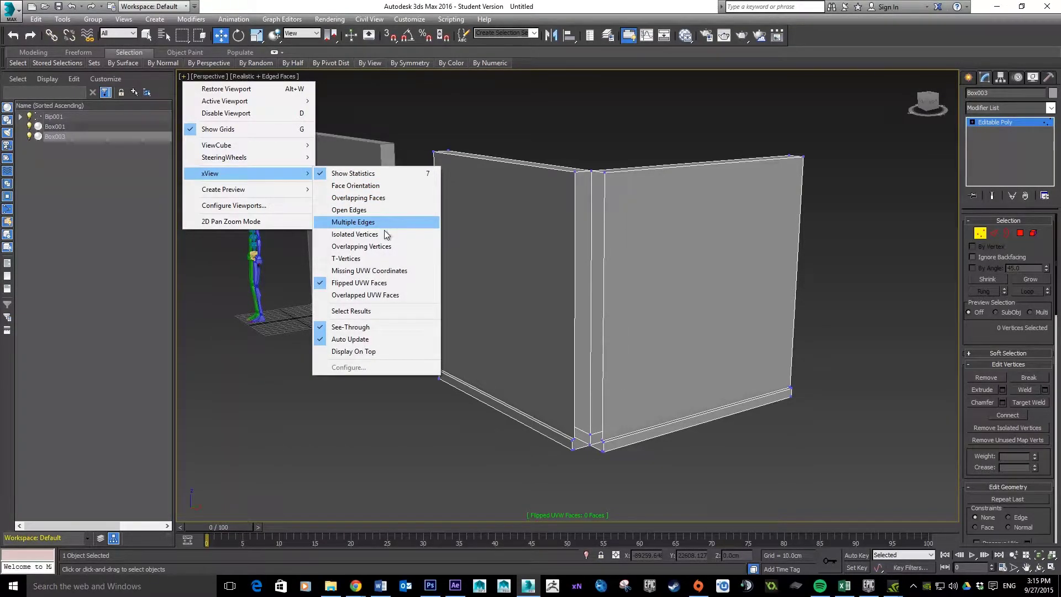
{"action": "left_click", "coordinate": [390, 247]}
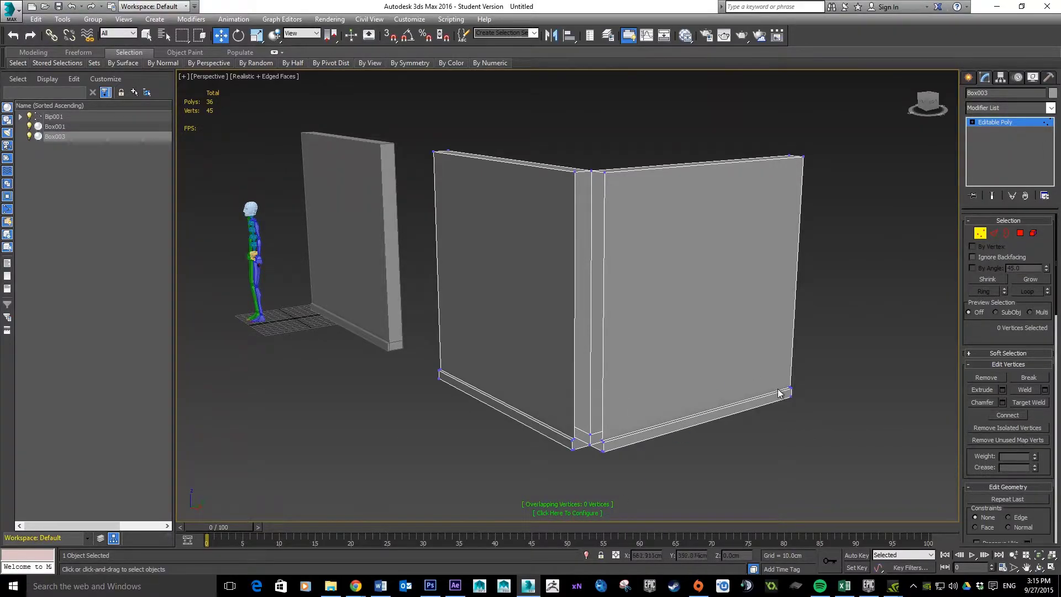
Select the two separate outer vertices at the top of the wall corner, and clear the selection
{"action": "scroll", "coordinate": [760, 377], "scroll_direction": "up", "scroll_amount": 2}
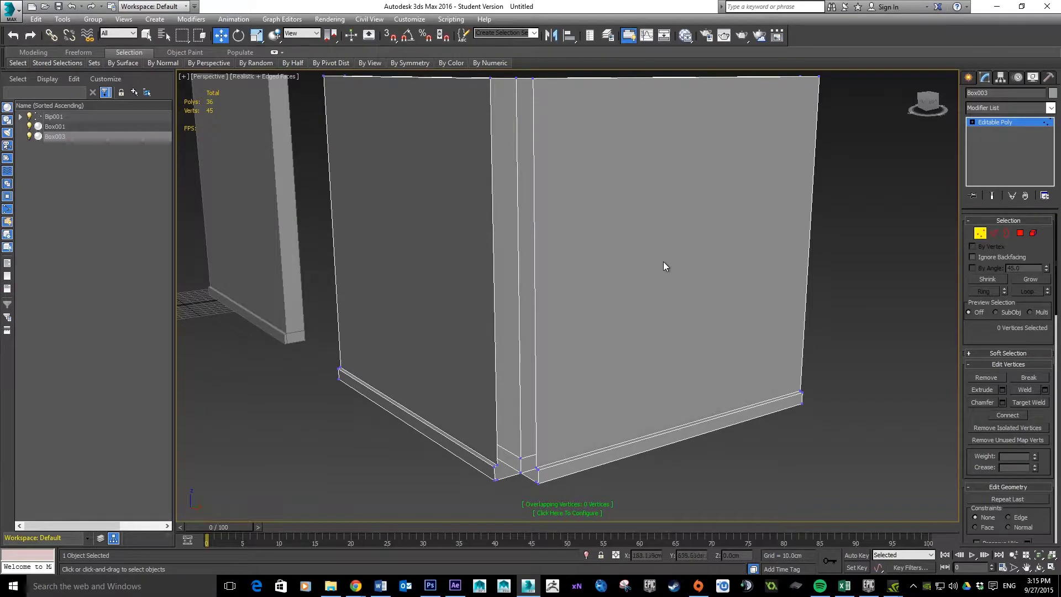
{"action": "middle_click_drag", "start_coordinate": [697, 246], "coordinate": [703, 279], "text": "alt"}
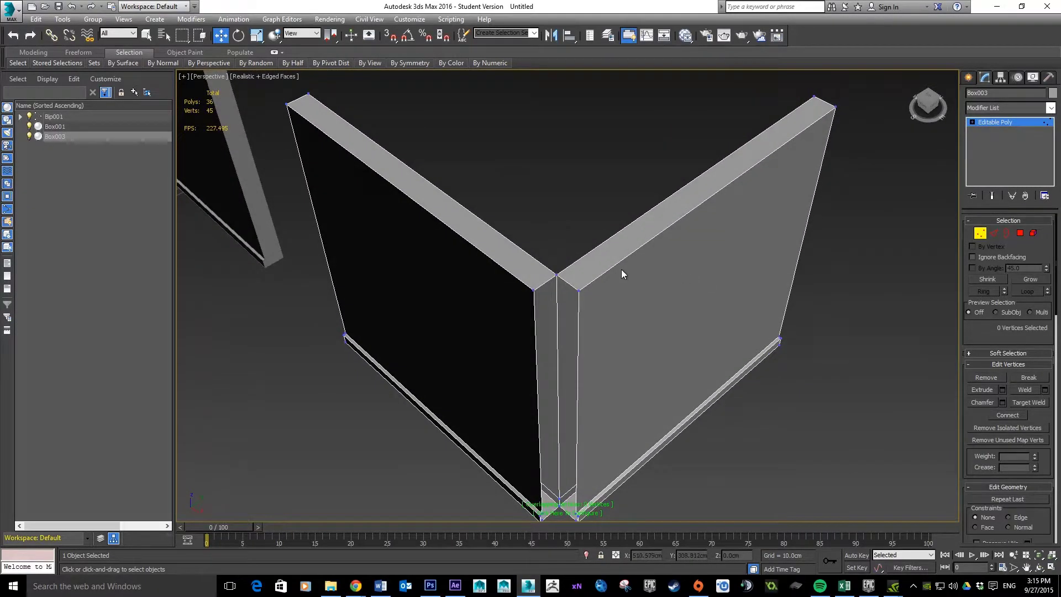
{"action": "scroll", "coordinate": [621, 273], "scroll_direction": "up", "scroll_amount": 6}
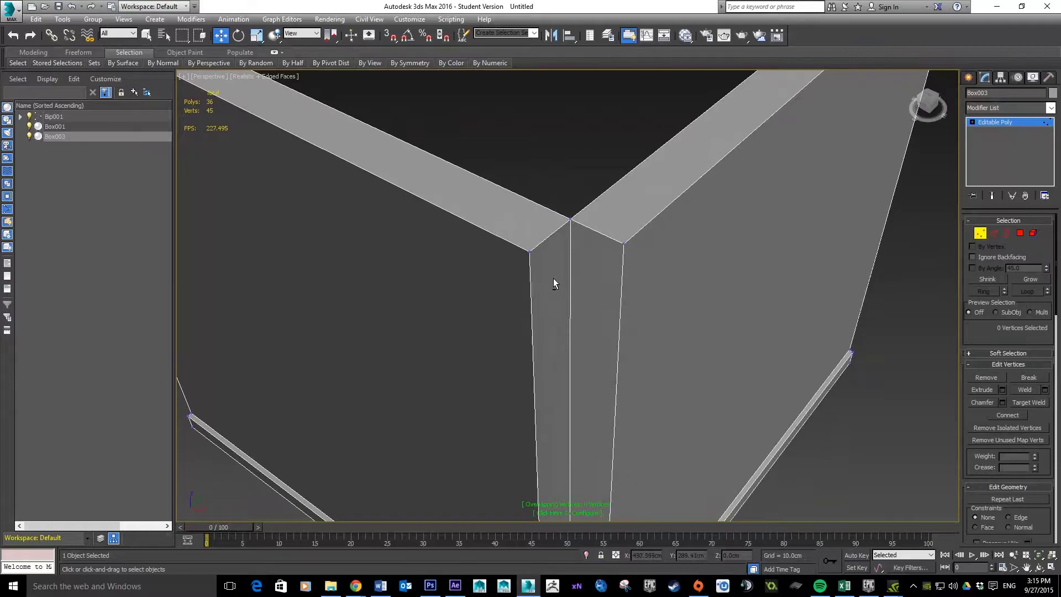
{"action": "scroll", "coordinate": [554, 283], "scroll_direction": "down", "scroll_amount": 1}
{"action": "left_click", "coordinate": [641, 264]}
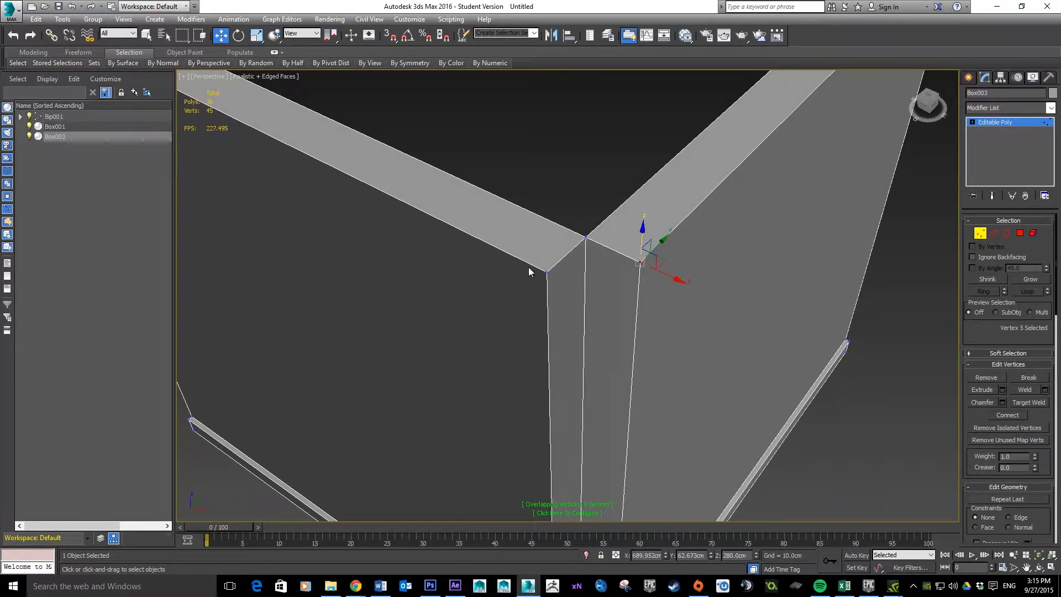
{"action": "left_click", "coordinate": [547, 271], "text": "ctrl"}
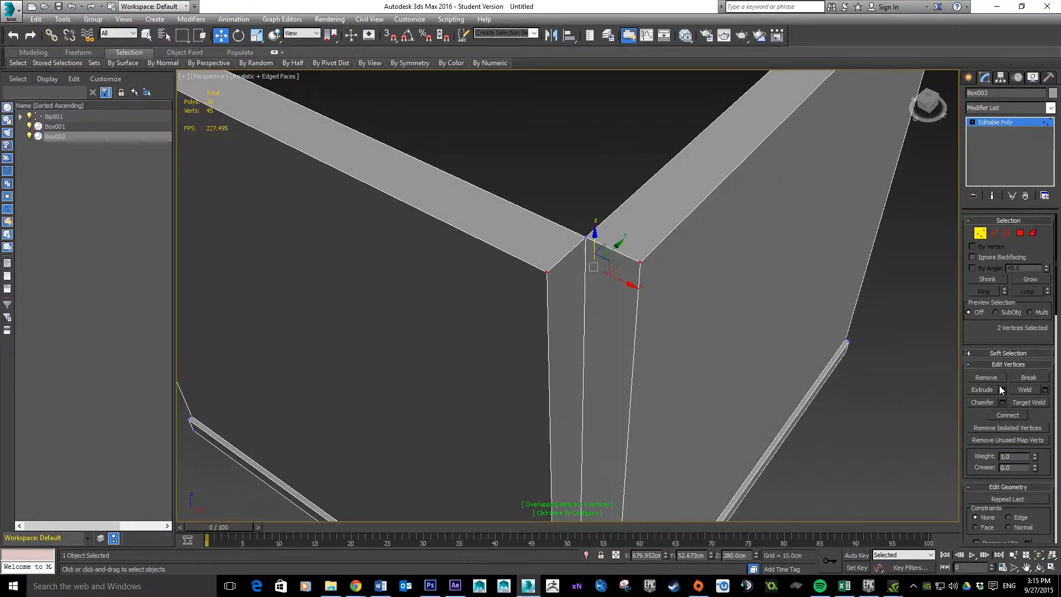
{"action": "left_click", "coordinate": [595, 146]}
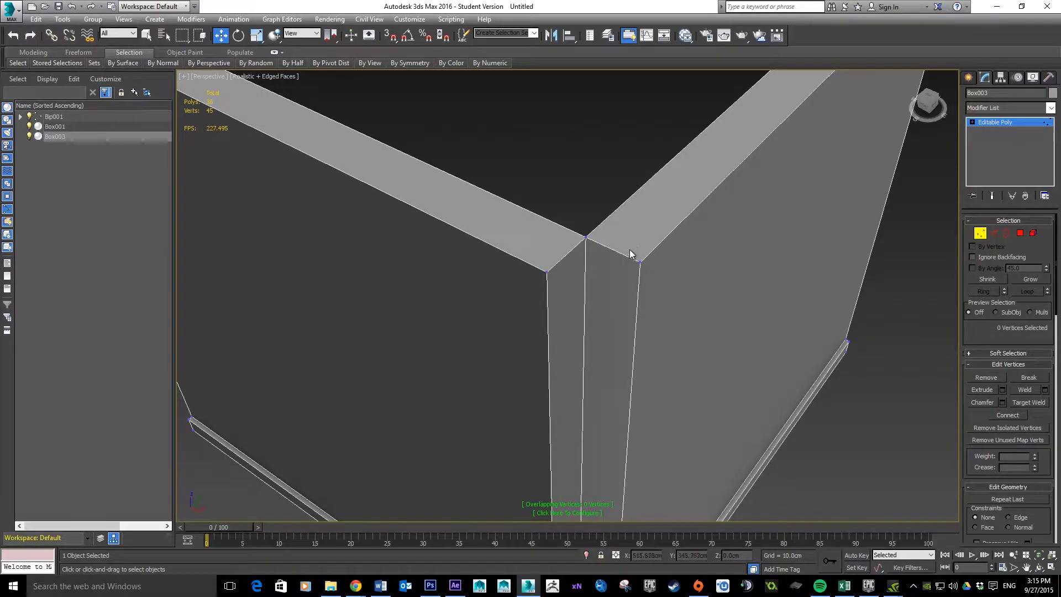
Preview welding the two outer top corner vertices with a weld threshold of 28.808 cm, cancel it and deselect them
{"action": "left_click", "coordinate": [639, 261]}
{"action": "left_click", "coordinate": [548, 282], "text": "ctrl"}
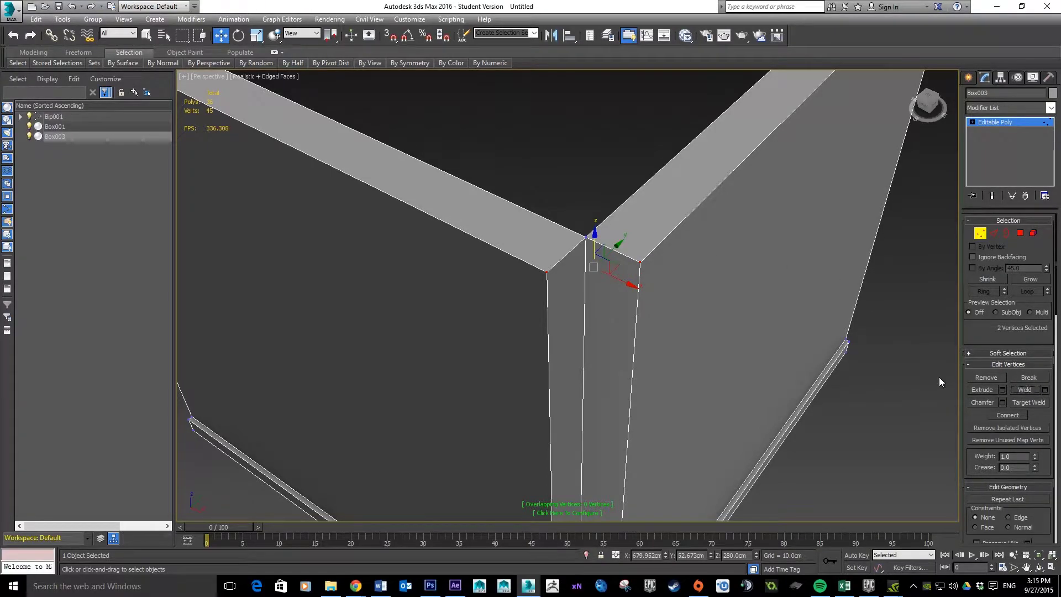
{"action": "left_click", "coordinate": [1044, 390]}
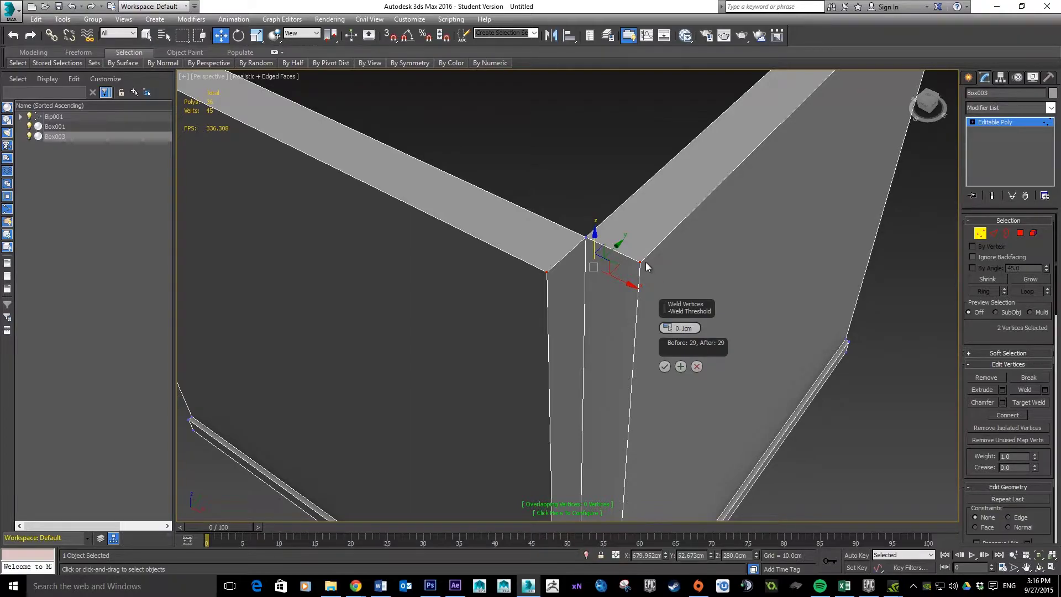
{"action": "left_click_drag", "start_coordinate": [666, 326], "coordinate": [673, 228]}
{"action": "left_click_drag", "start_coordinate": [667, 327], "coordinate": [700, 241]}
{"action": "scroll", "coordinate": [699, 239], "scroll_direction": "down", "scroll_amount": 4}
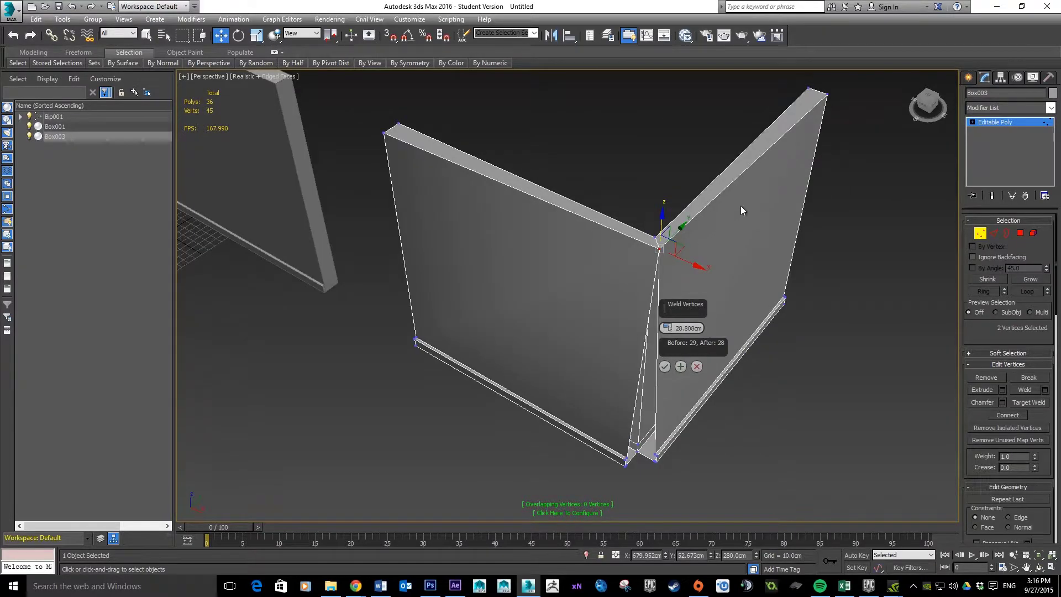
{"action": "middle_click_drag", "start_coordinate": [795, 240], "coordinate": [774, 235], "text": "alt"}
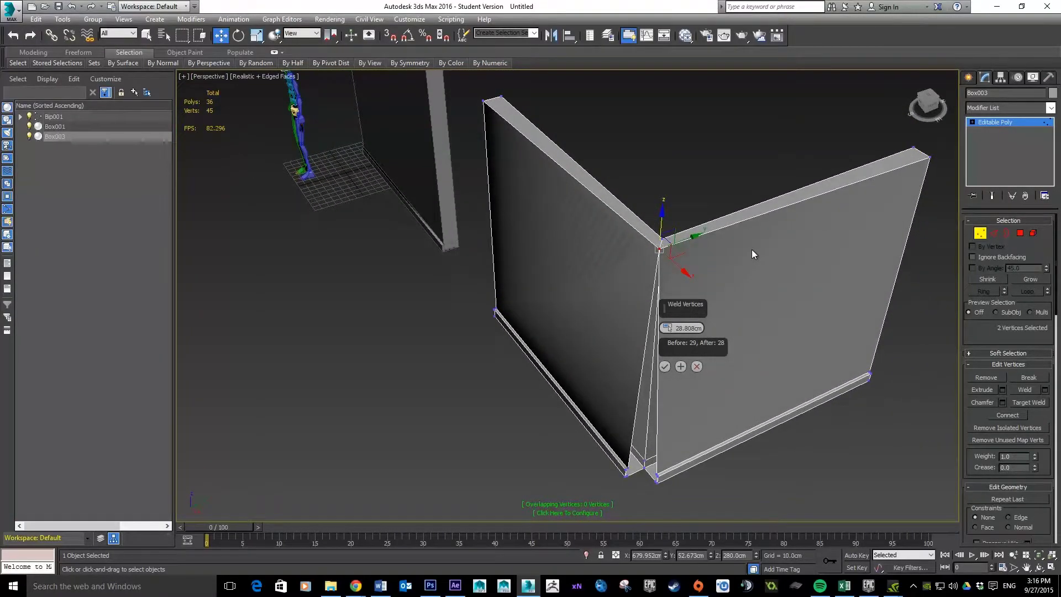
{"action": "left_click", "coordinate": [697, 367]}
{"action": "left_click", "coordinate": [735, 151]}
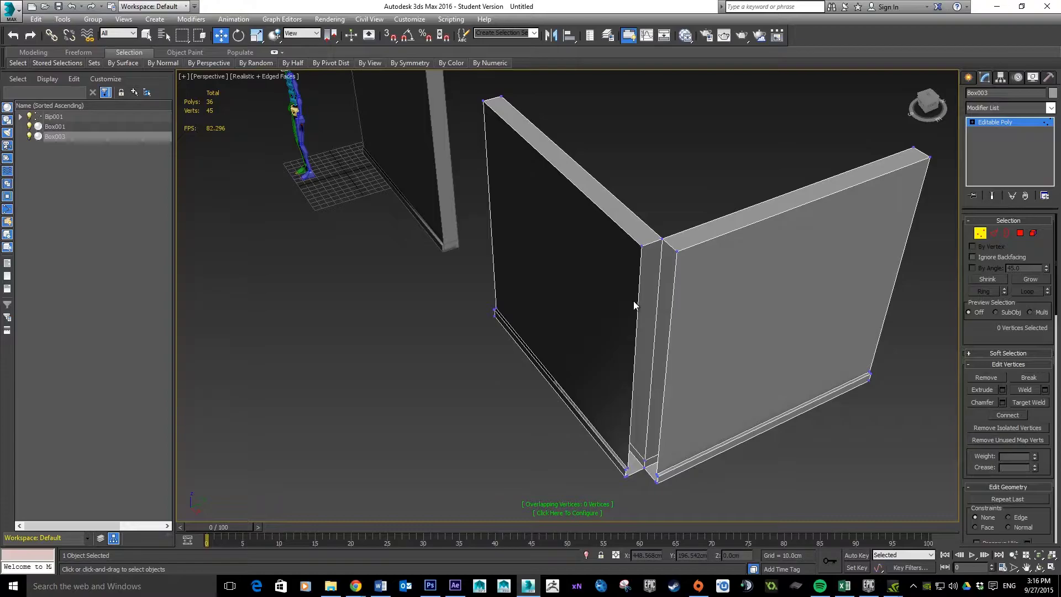
Frame the corner joint in the Top view and box-select the outer corner vertices of each wall in turn
{"action": "key", "text": "t"}
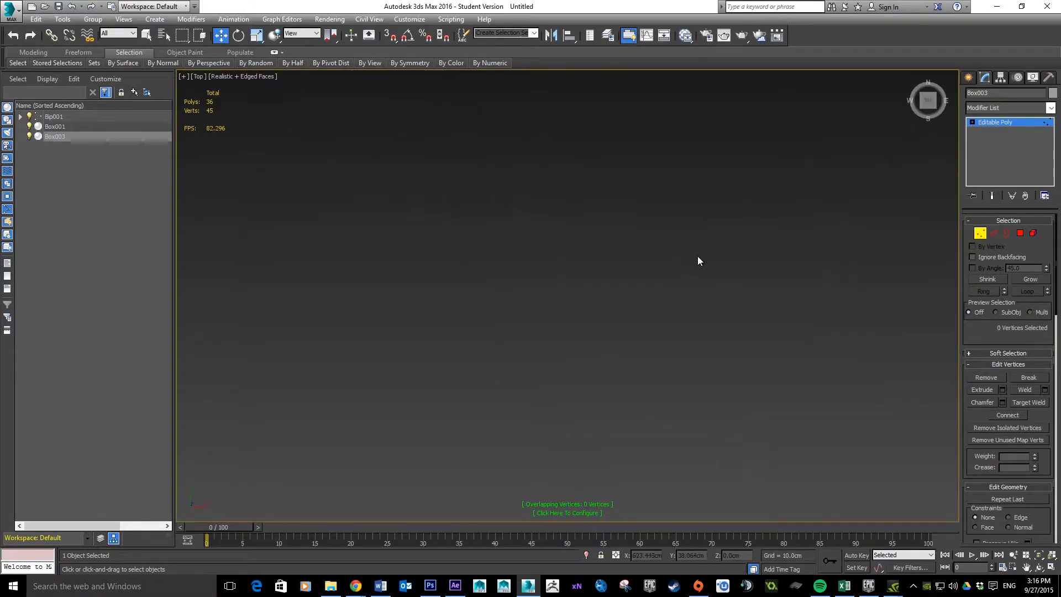
{"action": "key", "text": "z"}
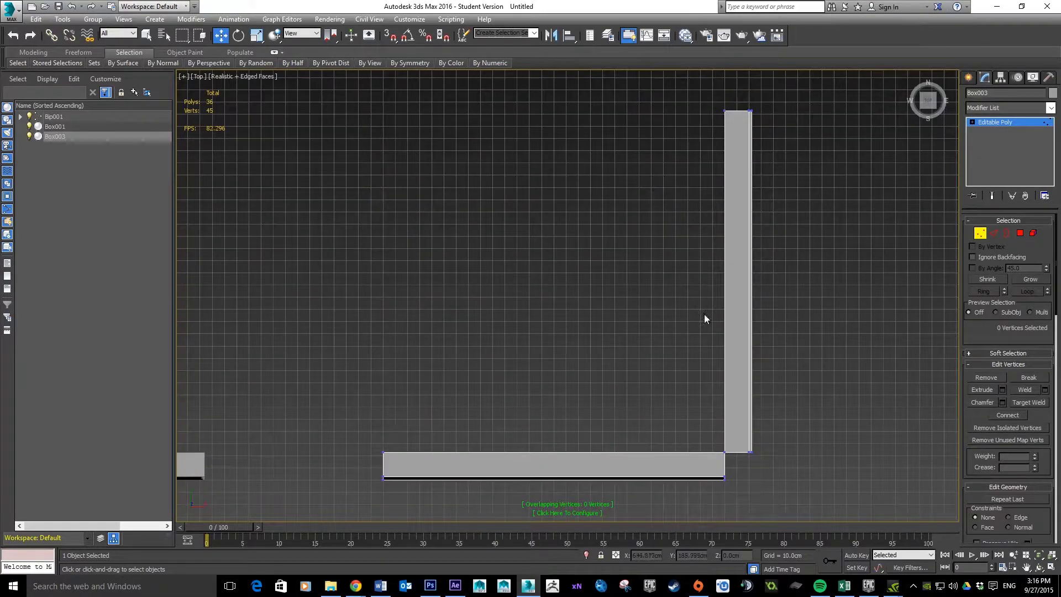
{"action": "middle_click_drag", "start_coordinate": [784, 413], "coordinate": [770, 397], "text": "alt"}
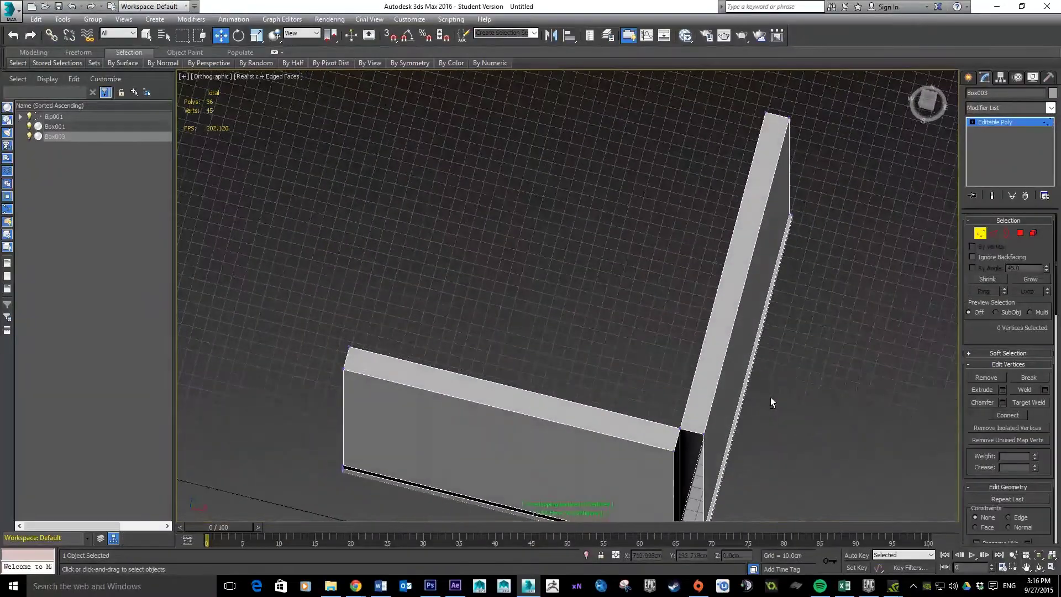
{"action": "key", "text": "t"}
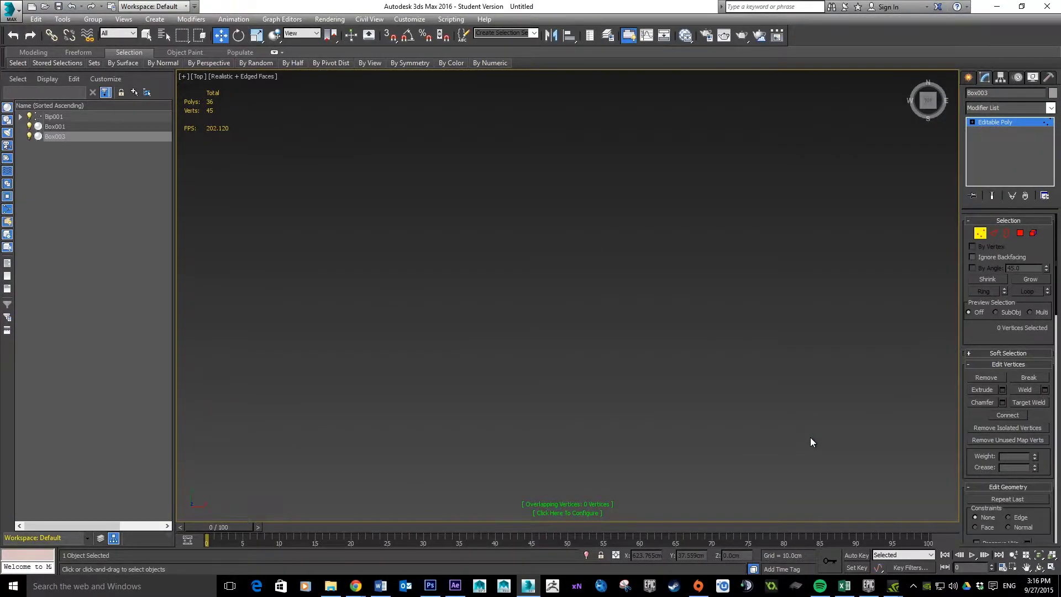
{"action": "key", "text": "z"}
{"action": "middle_click_drag", "start_coordinate": [790, 441], "coordinate": [621, 185]}
{"action": "scroll", "coordinate": [620, 184], "scroll_direction": "up", "scroll_amount": 5}
{"action": "middle_click_drag", "start_coordinate": [647, 229], "coordinate": [765, 297]}
{"action": "left_click_drag", "start_coordinate": [576, 147], "coordinate": [747, 234]}
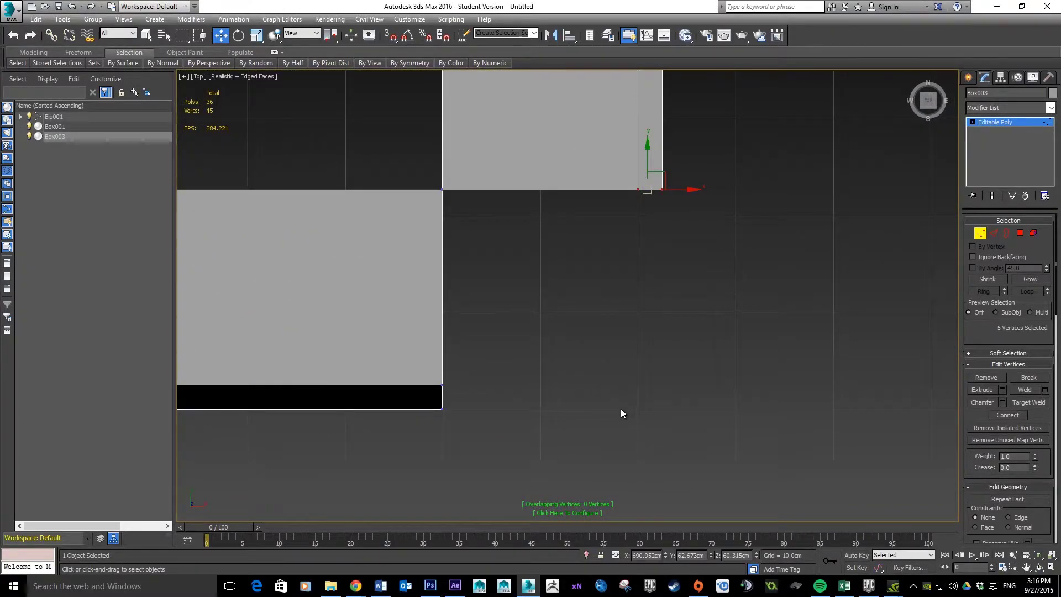
{"action": "left_click_drag", "start_coordinate": [397, 352], "coordinate": [453, 460]}
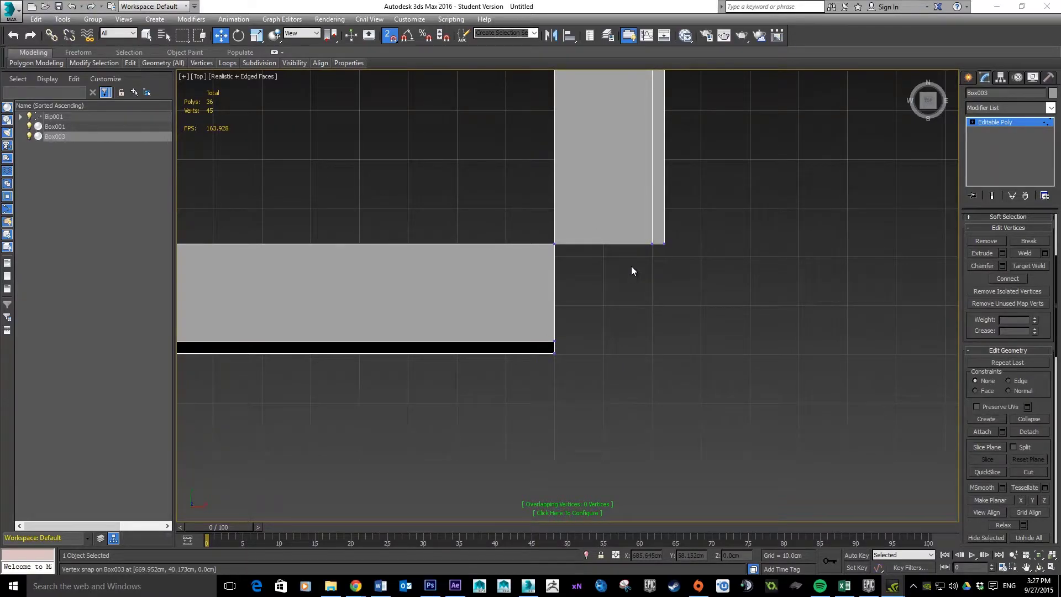
In the Perspective view, try to snap the right wall's outer top vertex to the left wall's outer top vertex, and undo the move
{"action": "scroll", "coordinate": [707, 270], "scroll_direction": "down", "scroll_amount": 2}
{"action": "scroll", "coordinate": [707, 270], "scroll_direction": "up", "scroll_amount": 2}
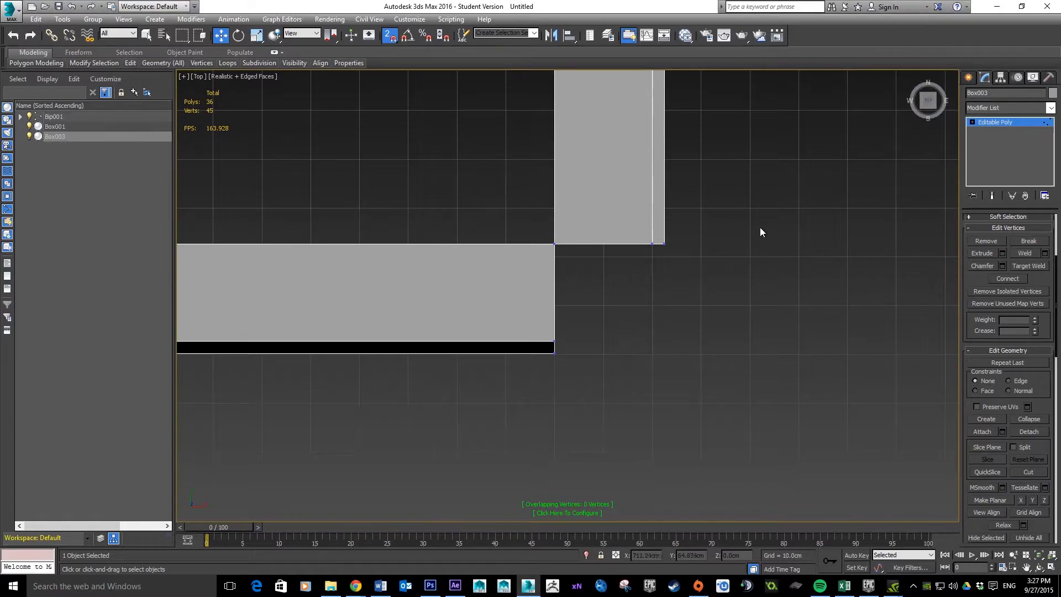
{"action": "key", "text": "alt+w"}
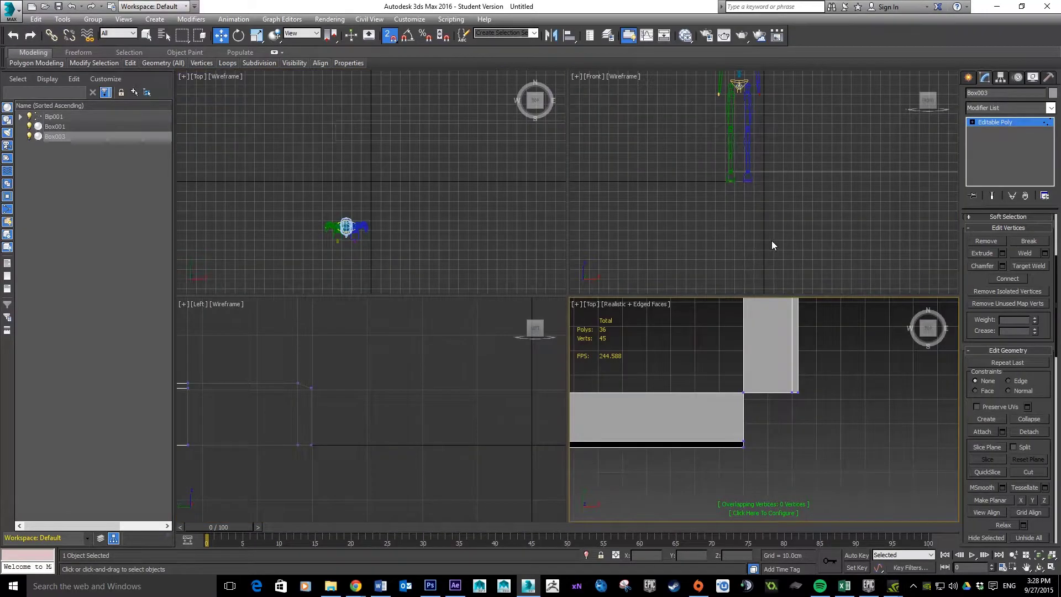
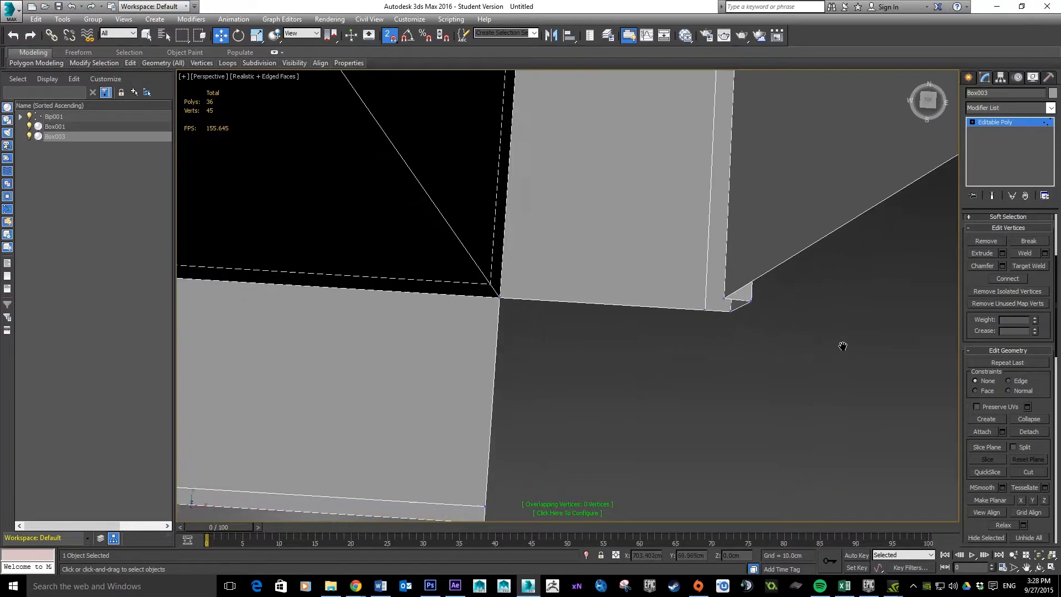
{"action": "scroll", "coordinate": [834, 331], "scroll_direction": "up", "scroll_amount": 5}
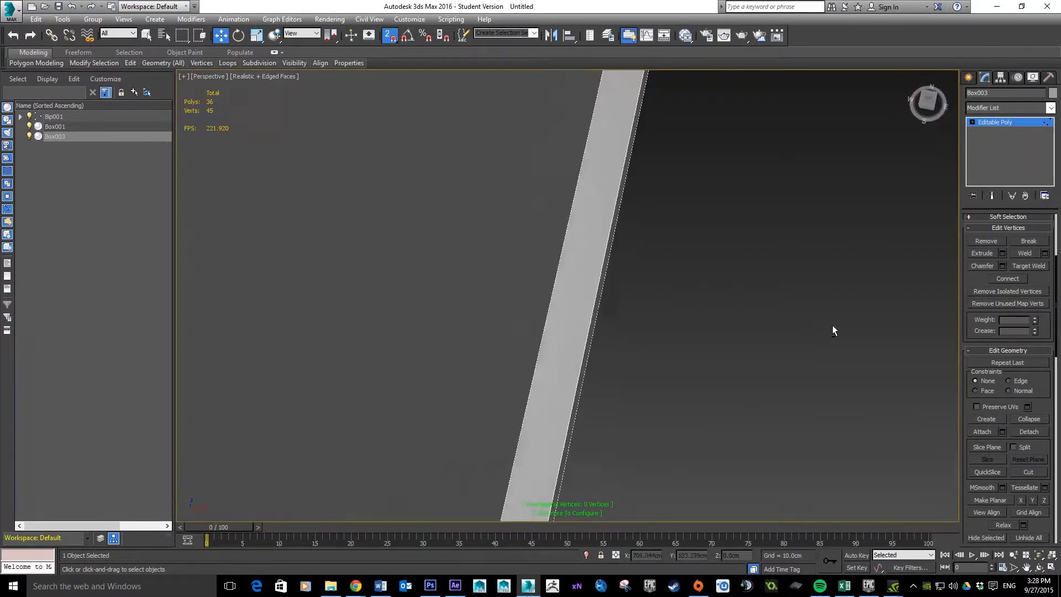
{"action": "scroll", "coordinate": [829, 328], "scroll_direction": "down", "scroll_amount": 5}
{"action": "scroll", "coordinate": [842, 331], "scroll_direction": "up", "scroll_amount": 5}
{"action": "scroll", "coordinate": [840, 322], "scroll_direction": "down", "scroll_amount": 8}
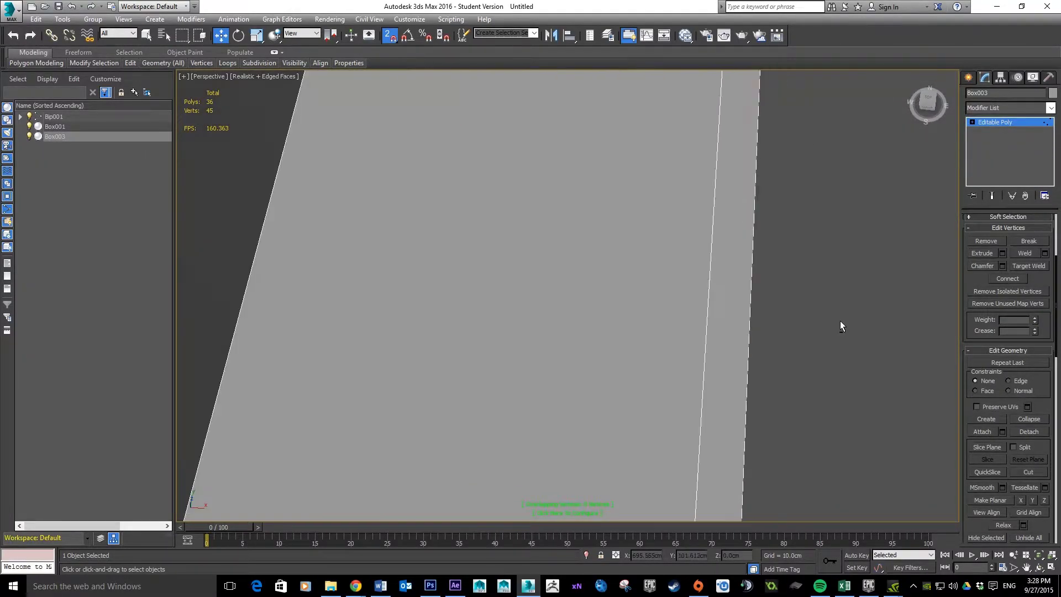
{"action": "middle_click_drag", "start_coordinate": [834, 356], "coordinate": [799, 277], "text": "alt"}
{"action": "scroll", "coordinate": [715, 356], "scroll_direction": "up", "scroll_amount": 4}
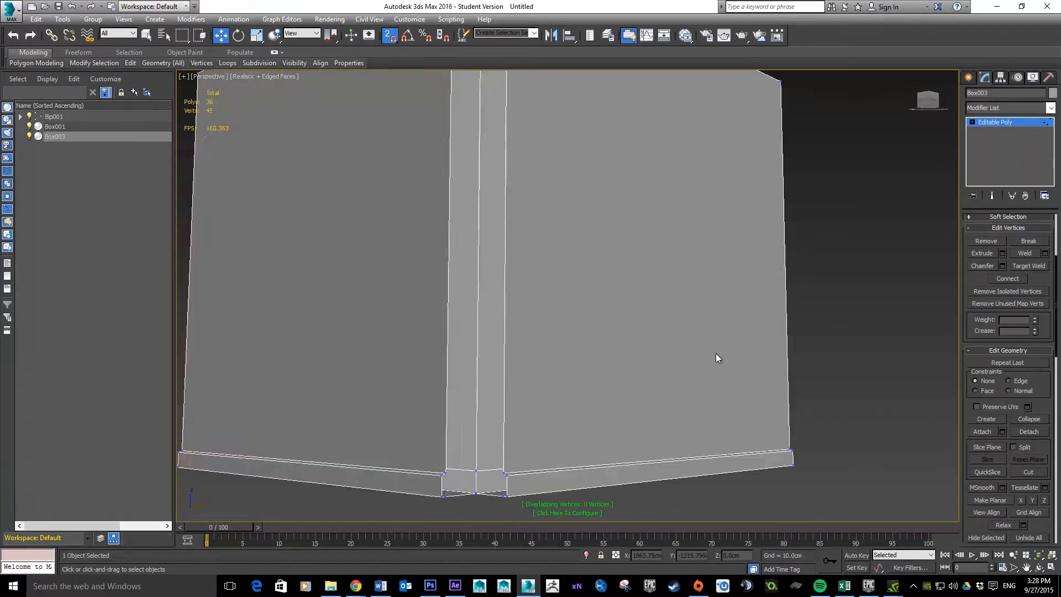
{"action": "middle_click_drag", "start_coordinate": [668, 155], "coordinate": [675, 230], "text": "alt"}
{"action": "middle_click_drag", "start_coordinate": [616, 359], "coordinate": [650, 334]}
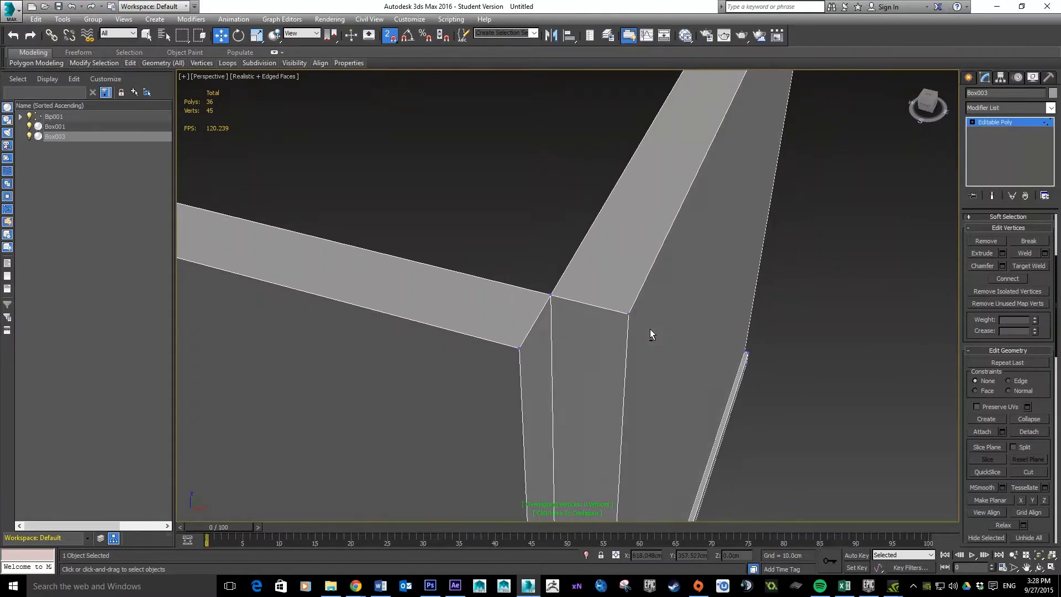
{"action": "left_click", "coordinate": [629, 311]}
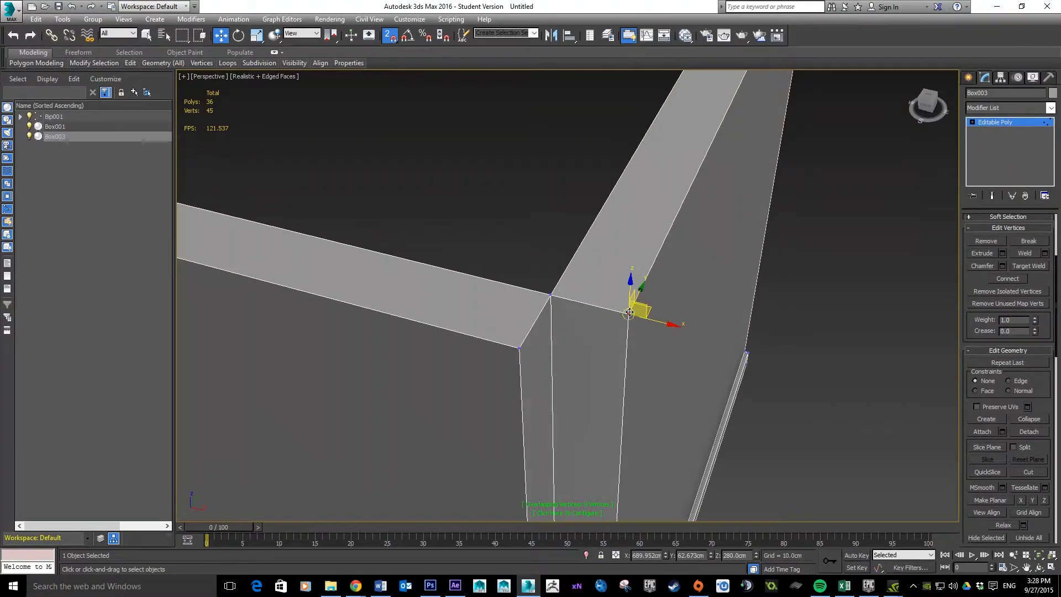
{"action": "left_click_drag", "start_coordinate": [645, 291], "coordinate": [517, 347]}
{"action": "right_click", "coordinate": [517, 347]}
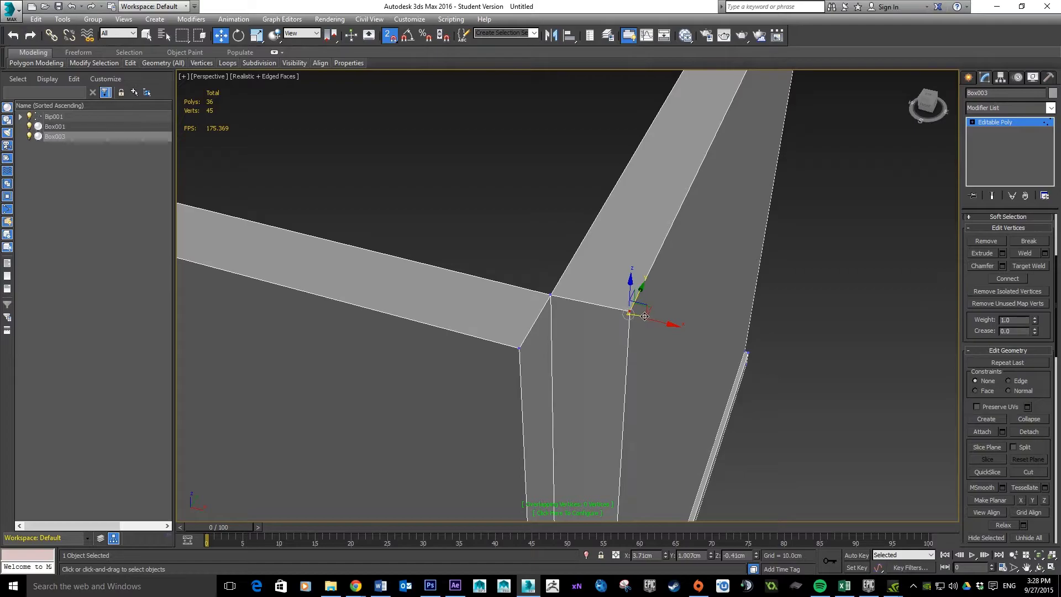
{"action": "left_click", "coordinate": [35, 18]}
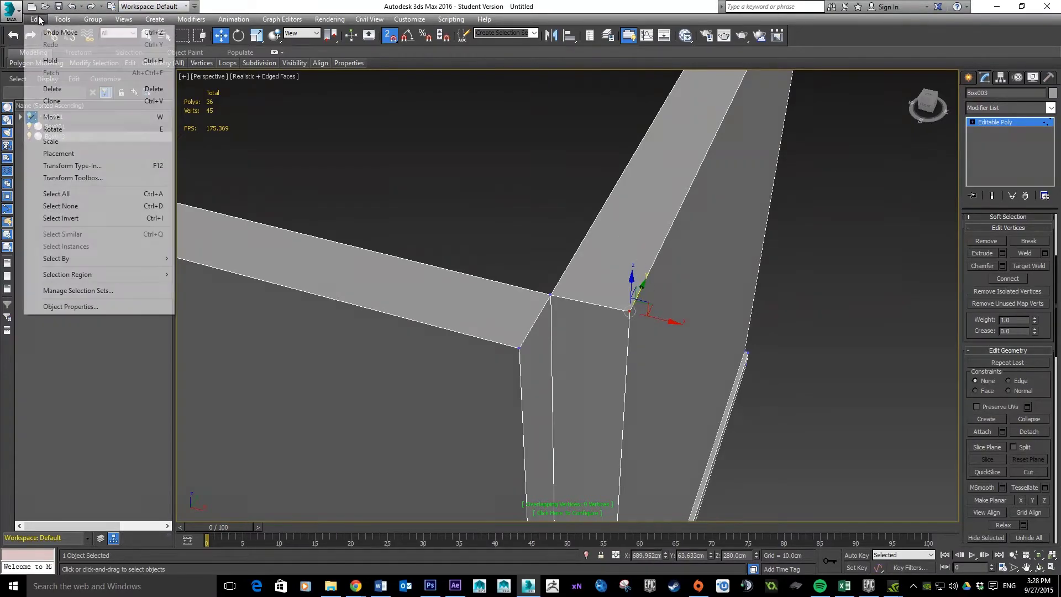
{"action": "left_click", "coordinate": [61, 32]}
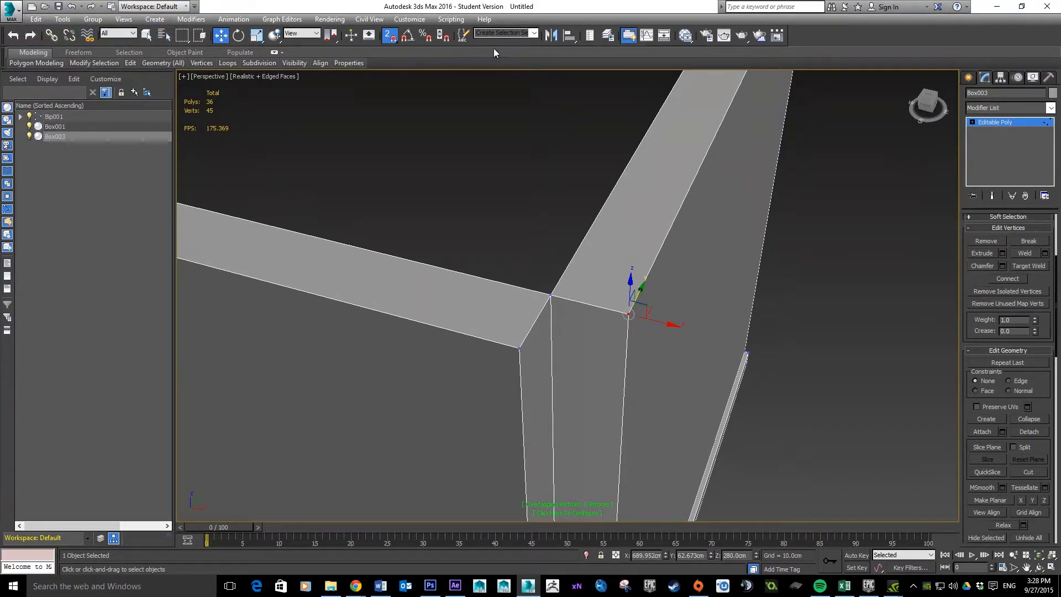
Review the Grid and Snap Settings options, toggle Enable Axis Constraints off and back on, and close the dialog
{"action": "right_click", "coordinate": [390, 36]}
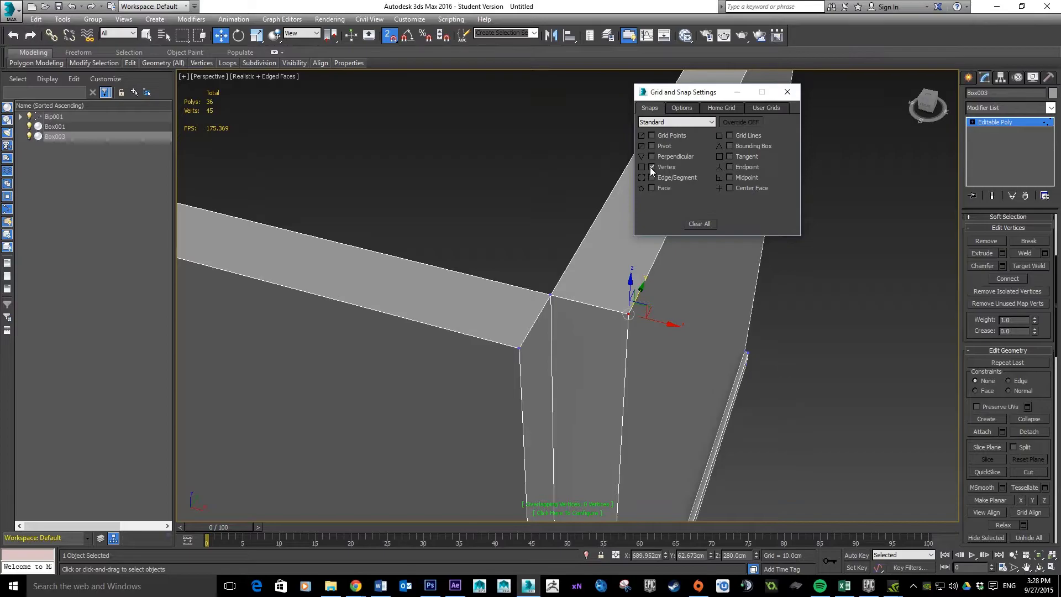
{"action": "left_click", "coordinate": [682, 108]}
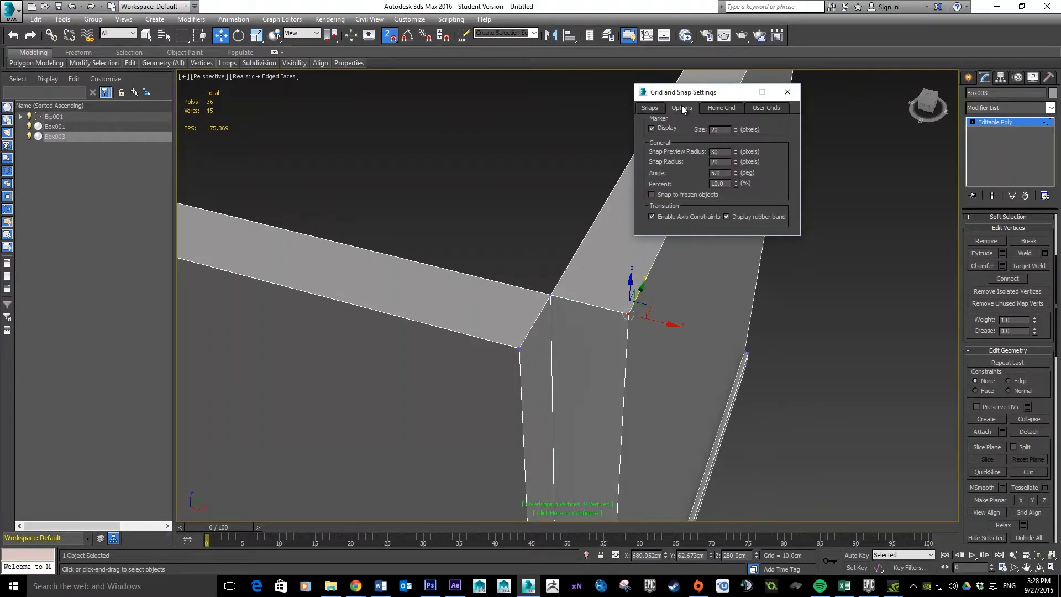
{"action": "left_click", "coordinate": [651, 216]}
{"action": "left_click", "coordinate": [651, 216]}
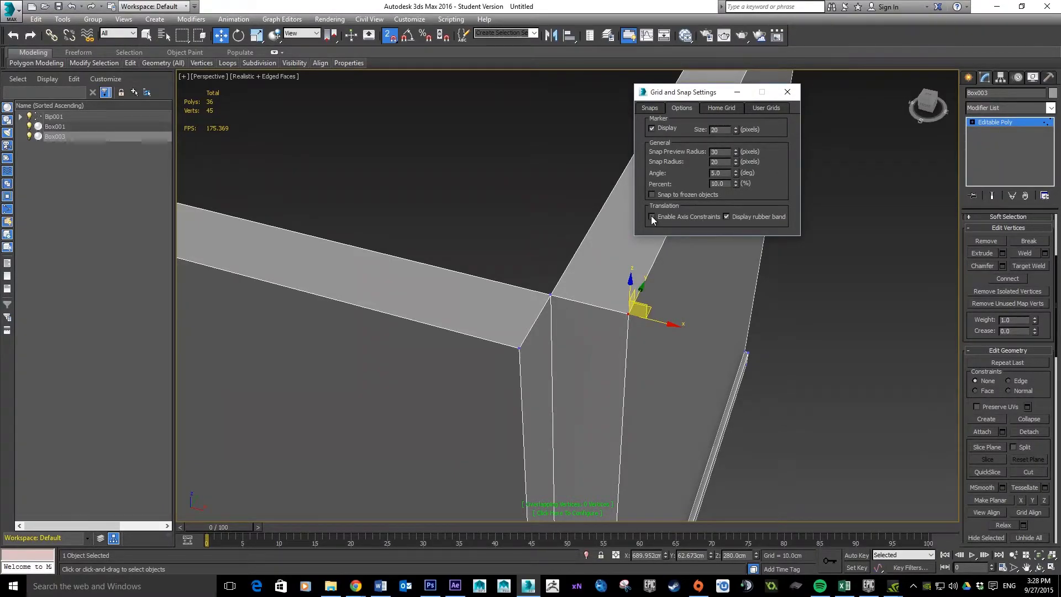
{"action": "left_click", "coordinate": [651, 217]}
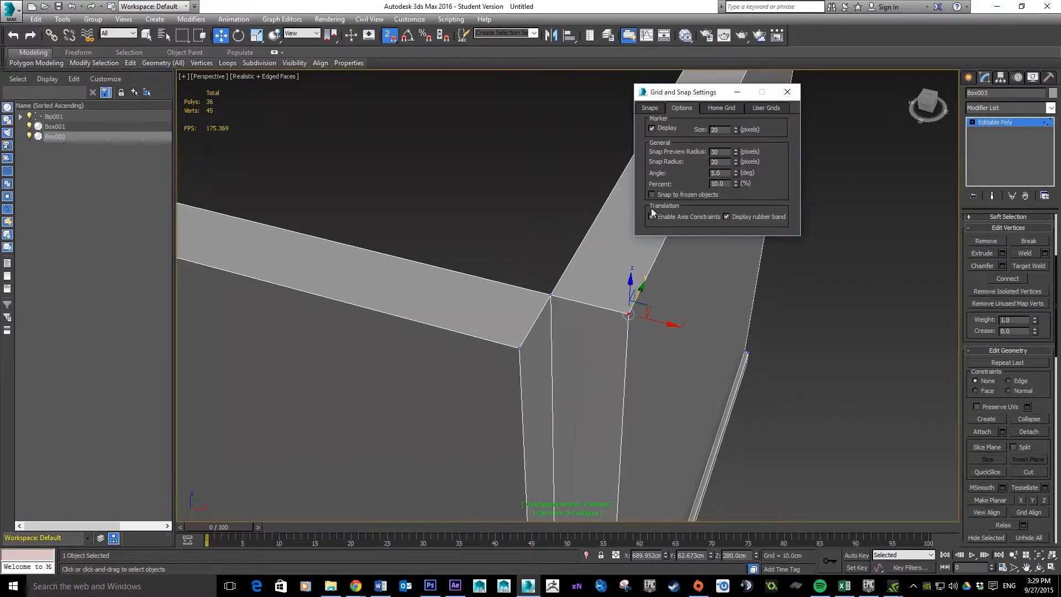
{"action": "left_click", "coordinate": [652, 128]}
{"action": "left_click", "coordinate": [787, 93]}
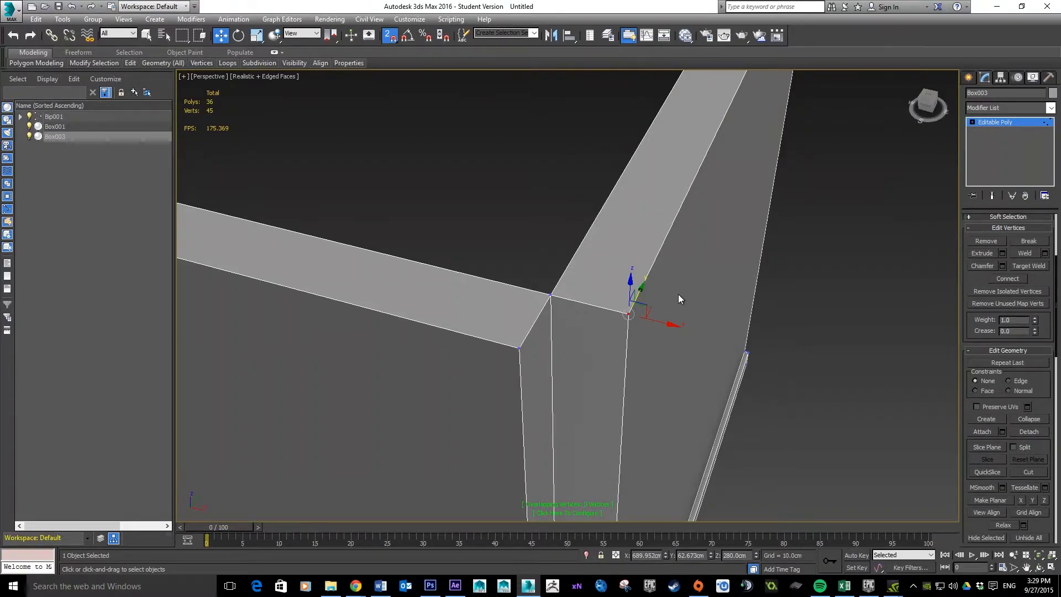
In the Top view, snap the right wall's outer top vertex along Y and the left wall's along X until they meet
{"action": "key", "text": "t"}
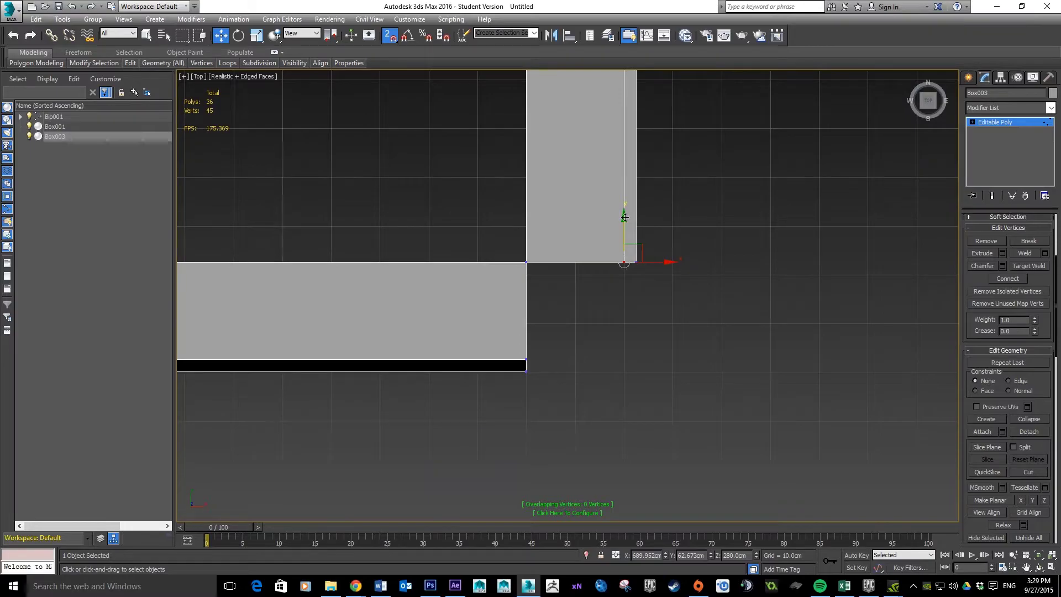
{"action": "left_click_drag", "start_coordinate": [624, 221], "coordinate": [526, 360]}
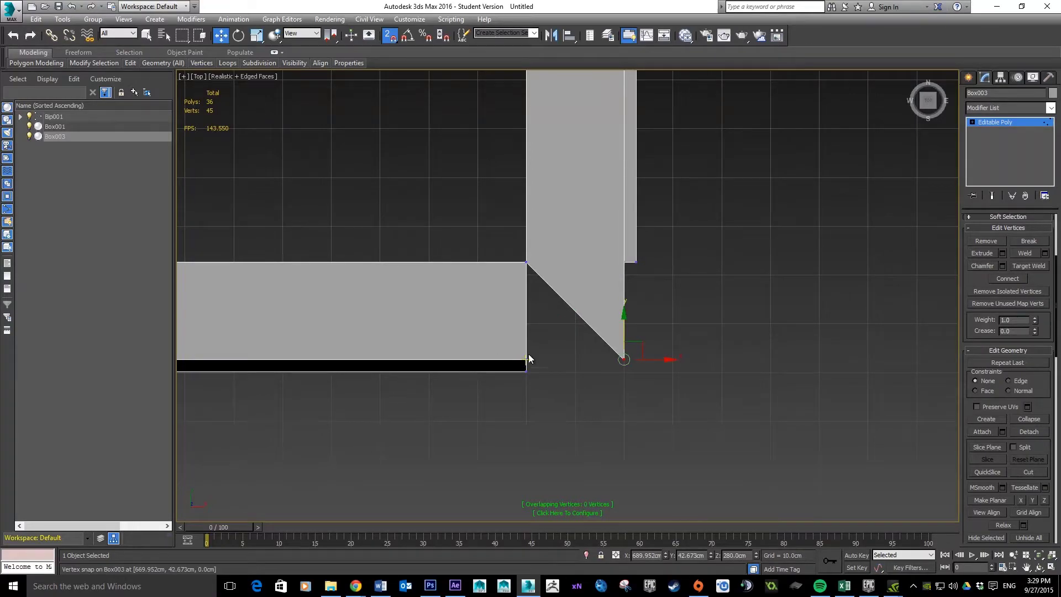
{"action": "left_click", "coordinate": [527, 360]}
{"action": "left_click_drag", "start_coordinate": [573, 362], "coordinate": [544, 360]}
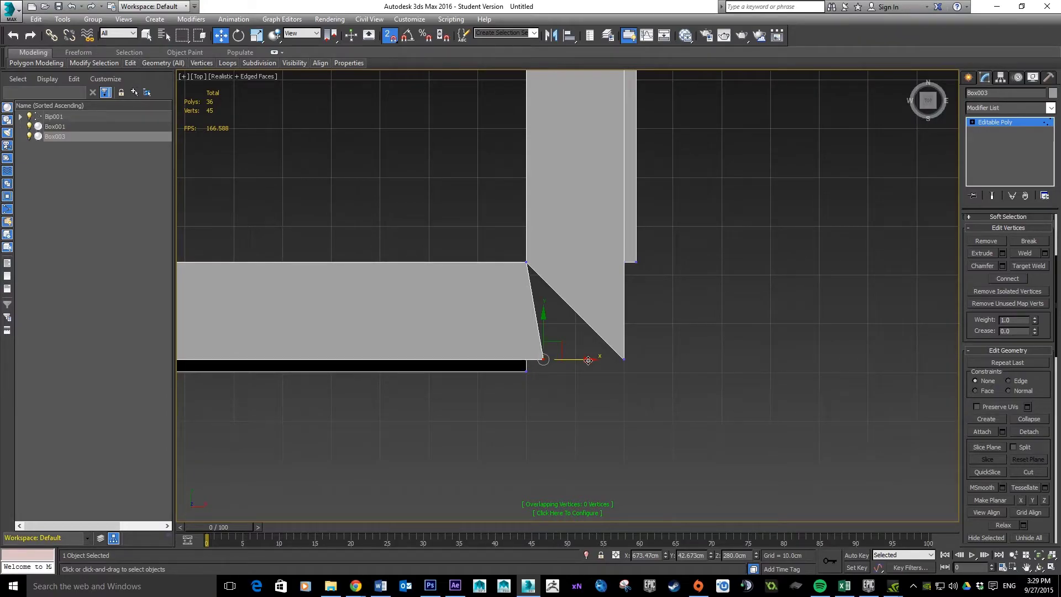
{"action": "left_click_drag", "start_coordinate": [587, 359], "coordinate": [616, 360]}
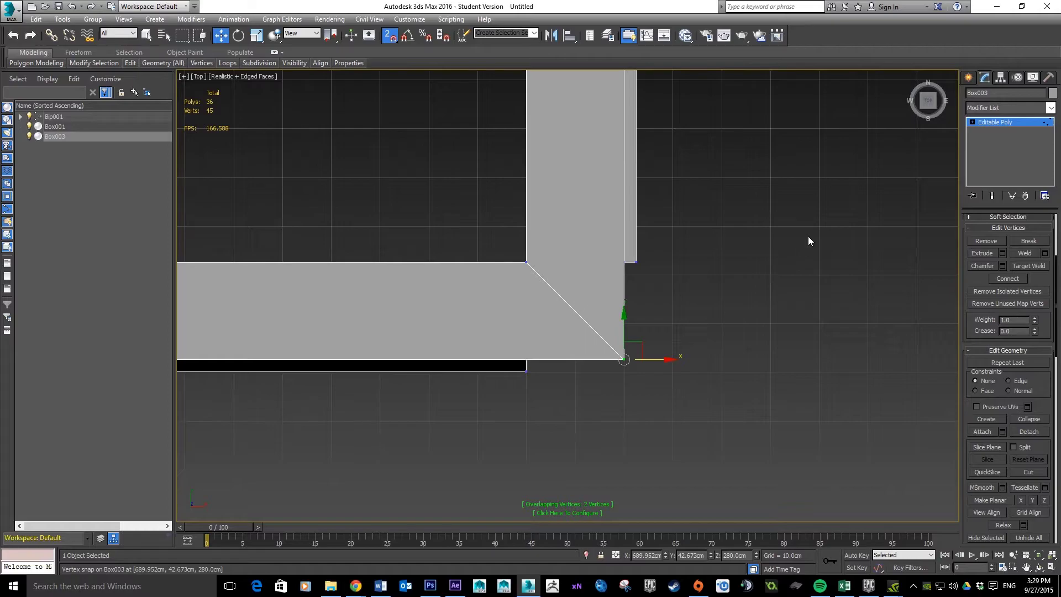
In the Perspective view, select the two overlapping vertices at the top outer corner and weld them
{"action": "key", "text": "p"}
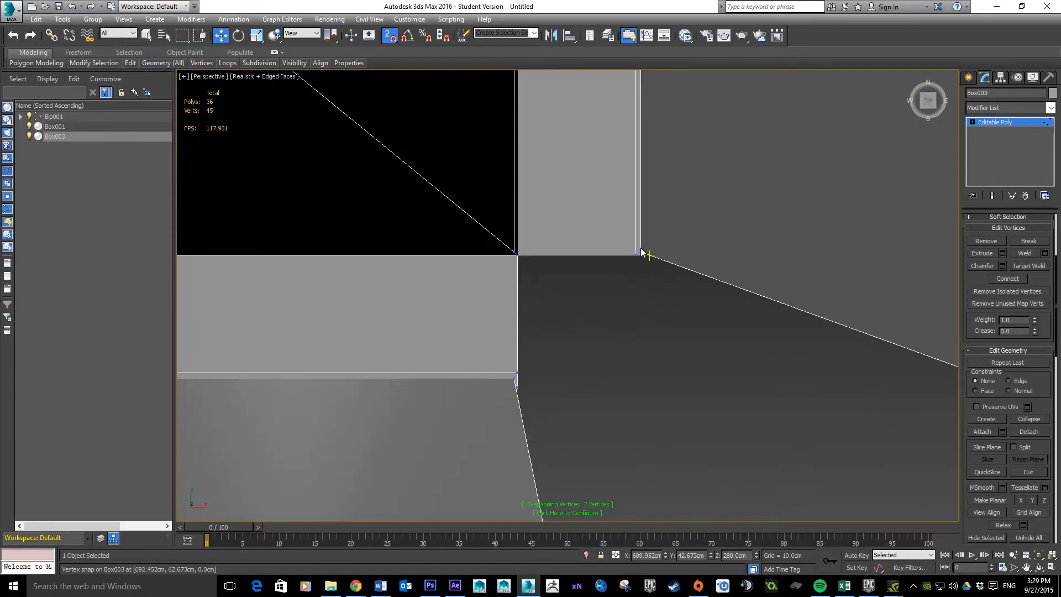
{"action": "scroll", "coordinate": [640, 247], "scroll_direction": "up", "scroll_amount": 3}
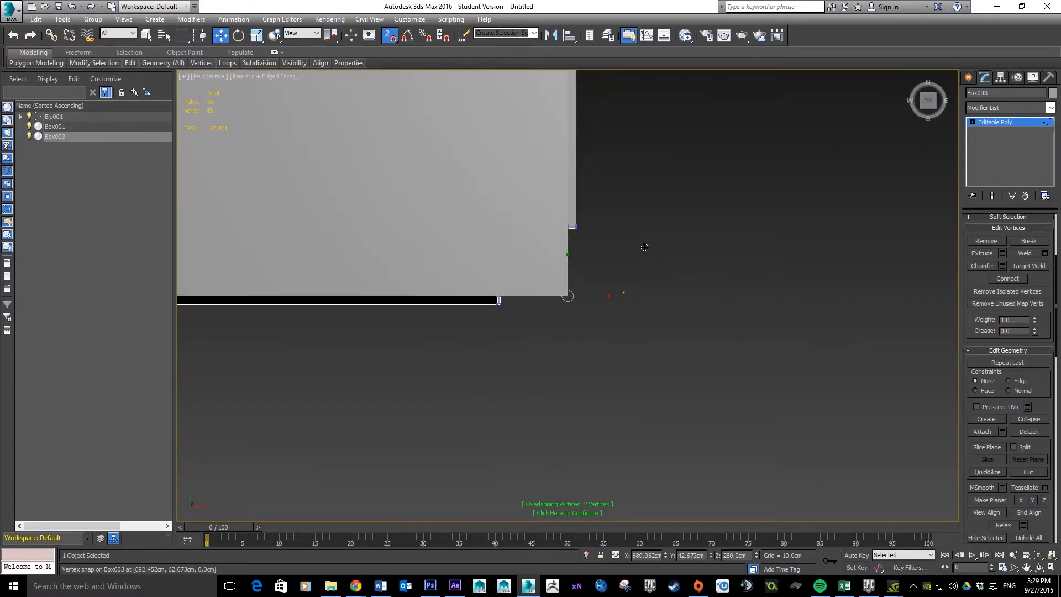
{"action": "middle_click_drag", "start_coordinate": [673, 258], "coordinate": [682, 224], "text": "alt"}
{"action": "middle_click_drag", "start_coordinate": [753, 243], "coordinate": [605, 210], "text": "alt"}
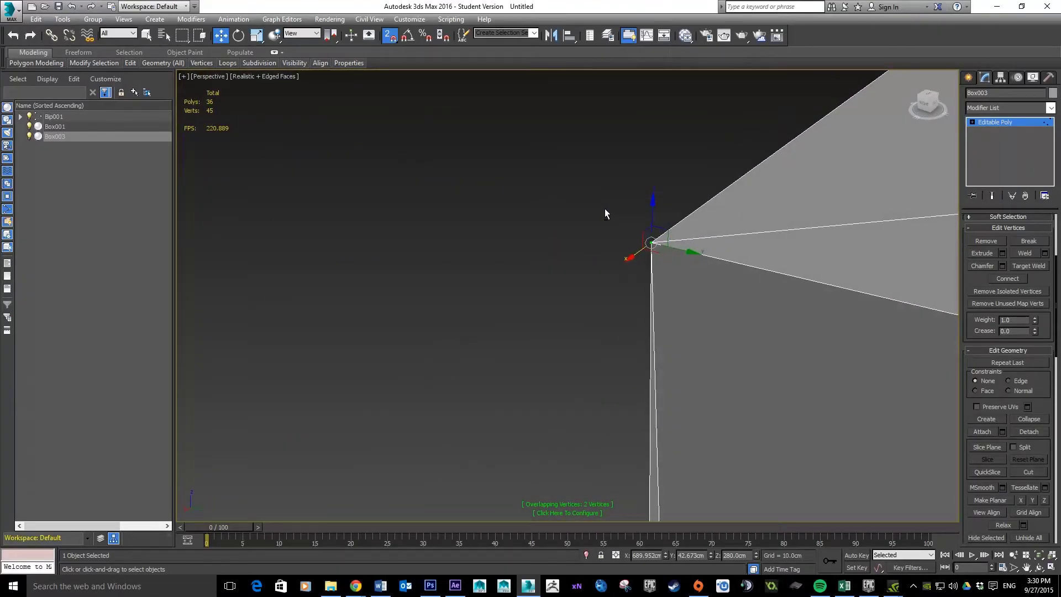
{"action": "left_click_drag", "start_coordinate": [583, 184], "coordinate": [667, 269]}
{"action": "scroll", "coordinate": [1042, 376], "scroll_direction": "up", "scroll_amount": 3}
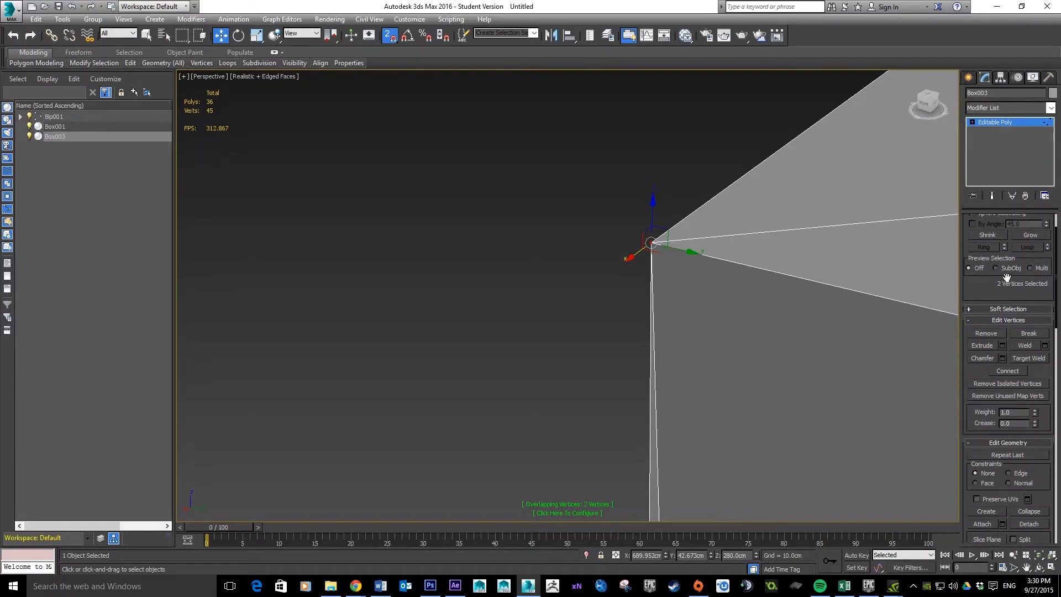
{"action": "left_click", "coordinate": [1025, 346]}
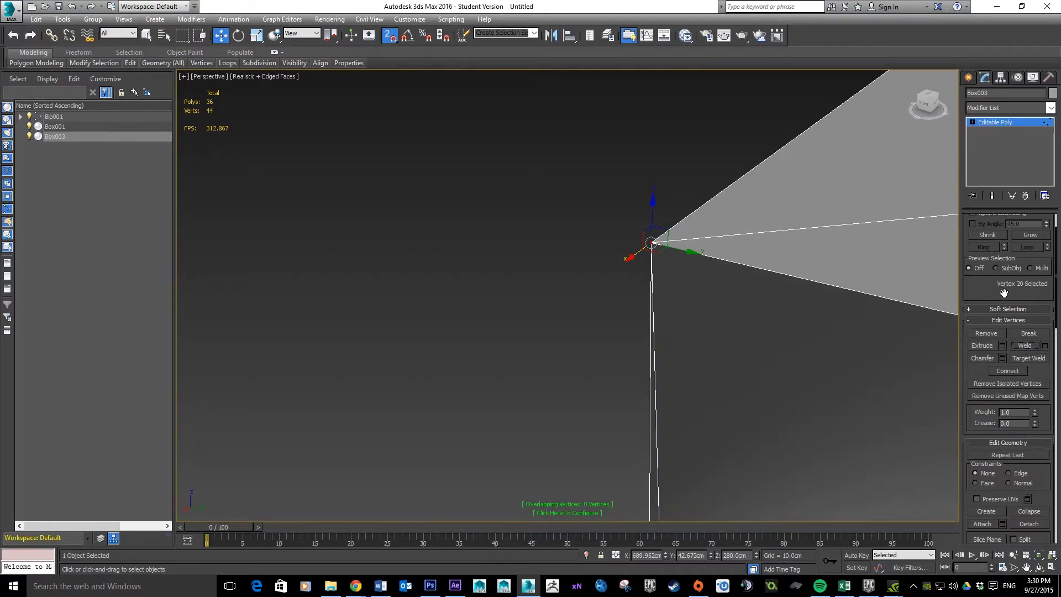
Switch to 3D snapping and align the right wall's vertex above the baseboard along Y with the left wall's matching vertex
{"action": "middle_click_drag", "start_coordinate": [709, 357], "coordinate": [789, 91], "text": "alt"}
{"action": "scroll", "coordinate": [723, 439], "scroll_direction": "down", "scroll_amount": 3}
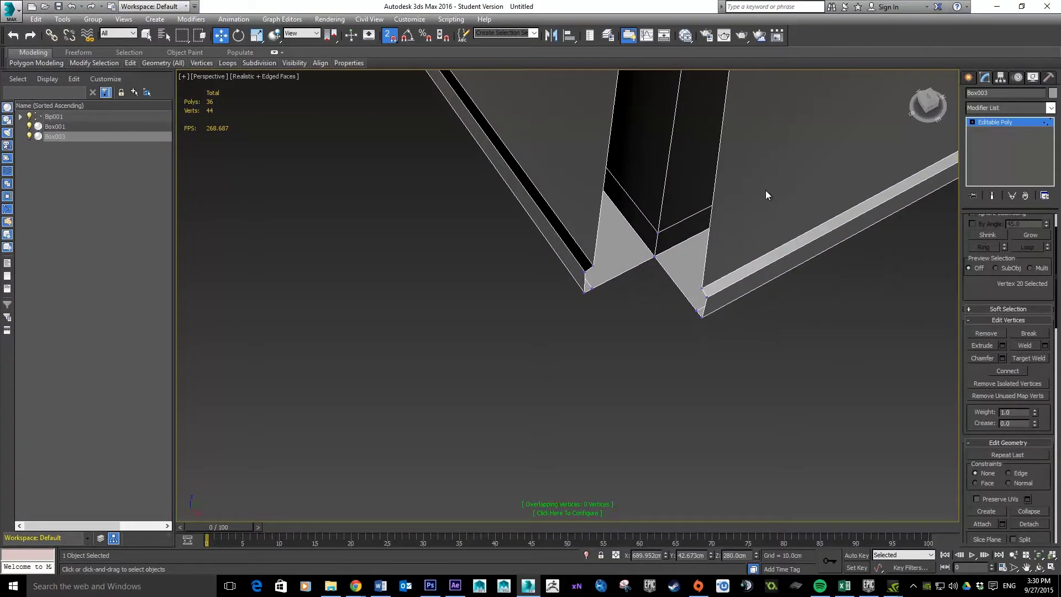
{"action": "scroll", "coordinate": [766, 187], "scroll_direction": "up", "scroll_amount": 3}
{"action": "left_click", "coordinate": [632, 399]}
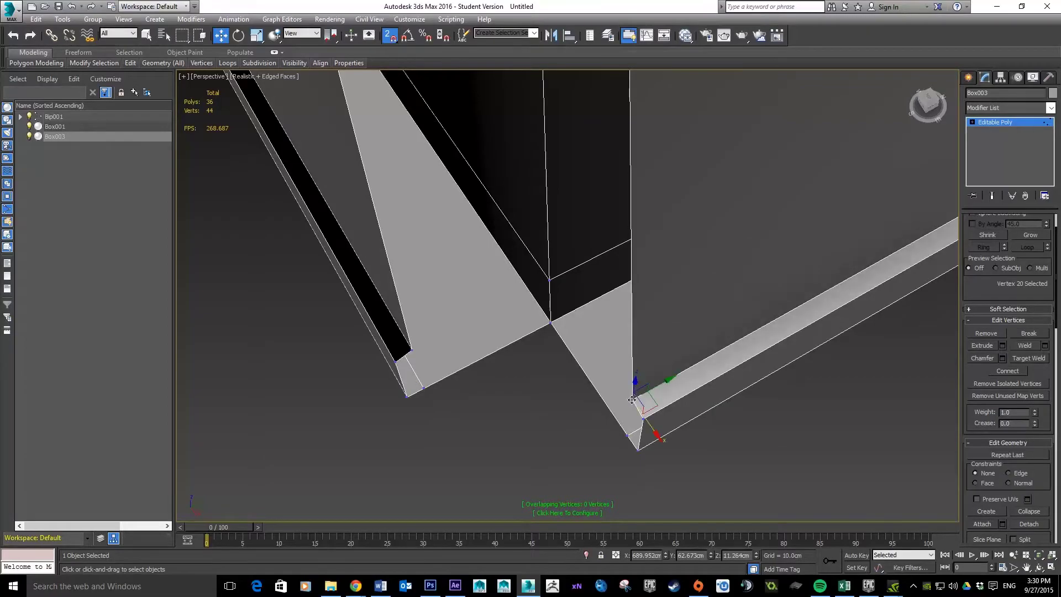
{"action": "left_click", "coordinate": [392, 37]}
{"action": "left_click_drag", "start_coordinate": [391, 47], "coordinate": [390, 85]}
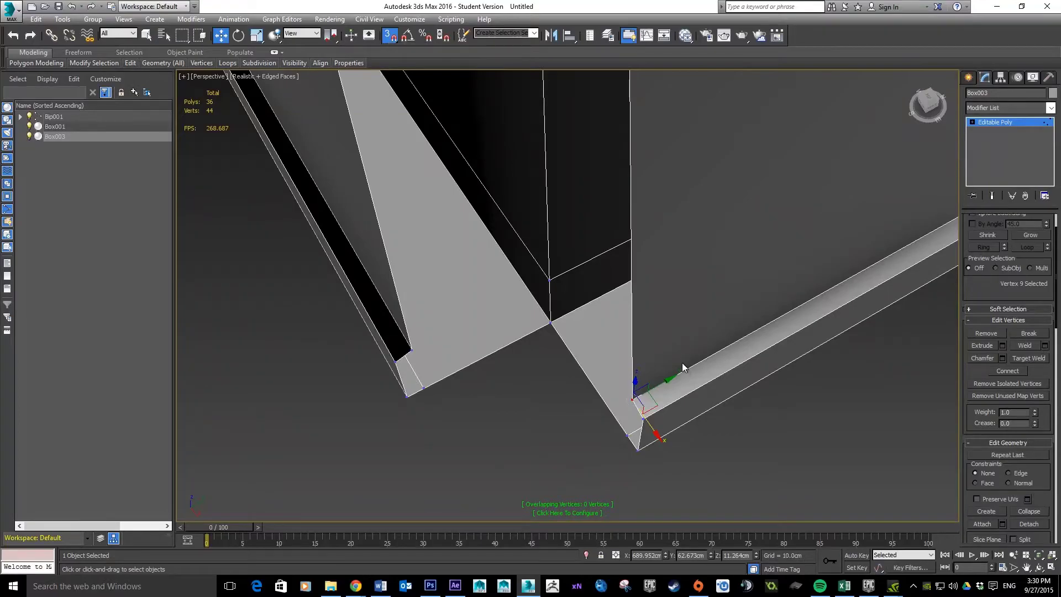
{"action": "left_click_drag", "start_coordinate": [669, 378], "coordinate": [412, 347]}
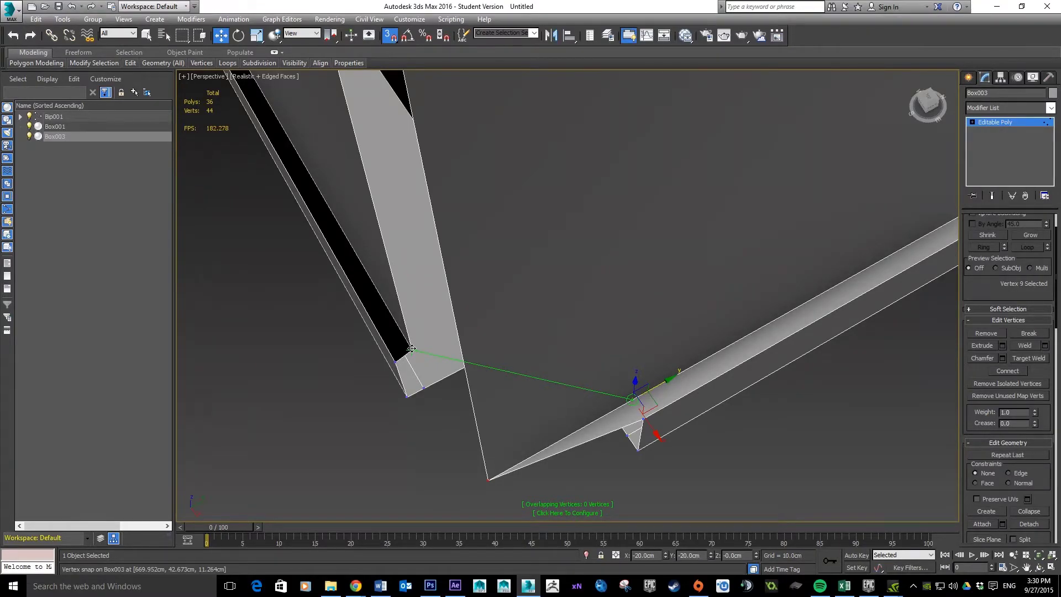
{"action": "left_click_drag", "start_coordinate": [411, 348], "coordinate": [418, 354]}
{"action": "middle_click_drag", "start_coordinate": [670, 345], "coordinate": [726, 314], "text": "alt"}
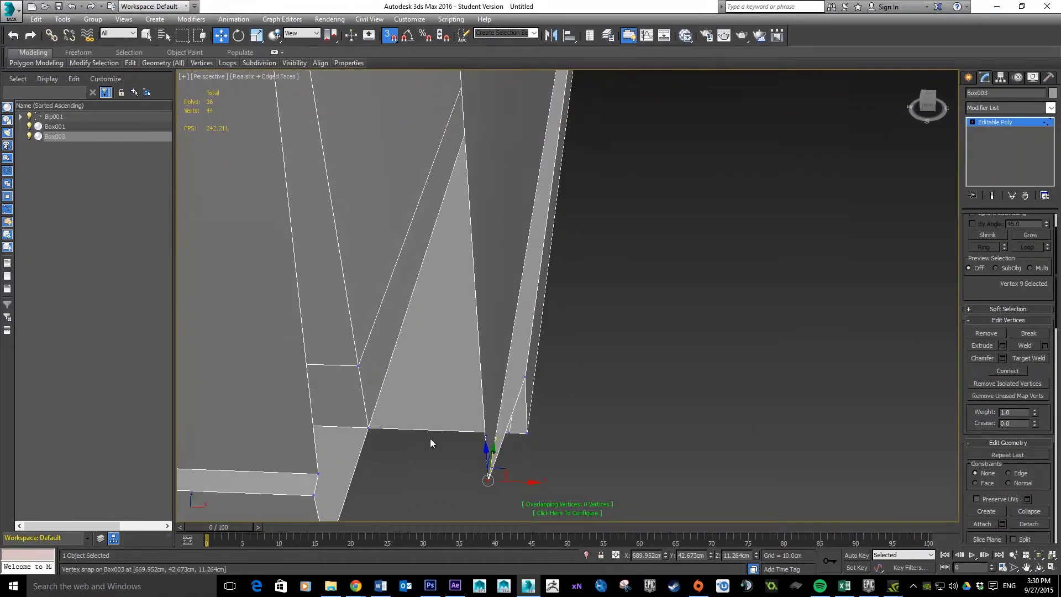
{"action": "left_click_drag", "start_coordinate": [317, 473], "coordinate": [485, 476]}
{"action": "right_click", "coordinate": [489, 478]}
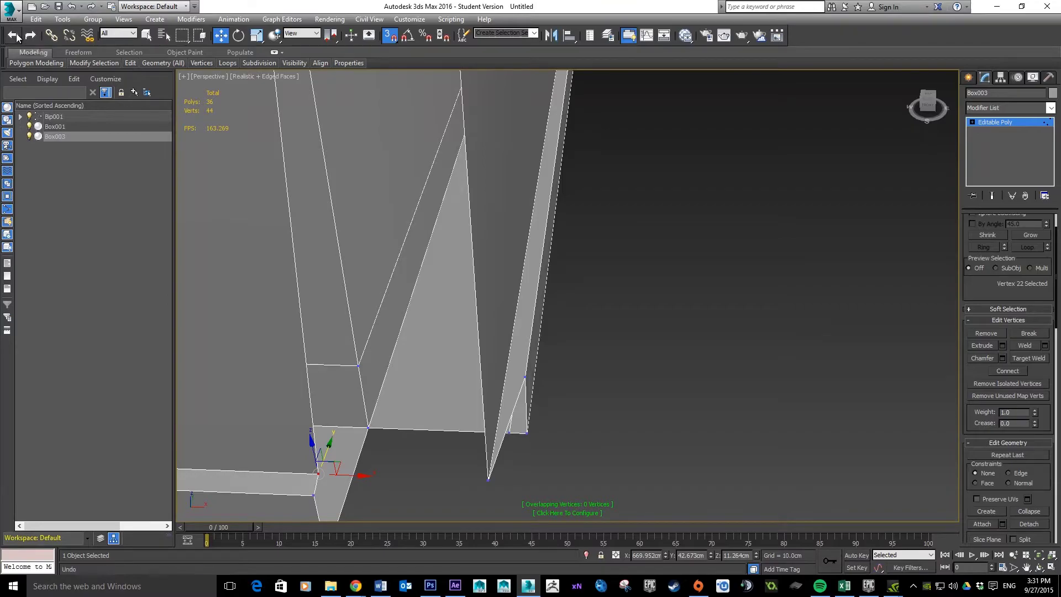
{"action": "left_click", "coordinate": [461, 505]}
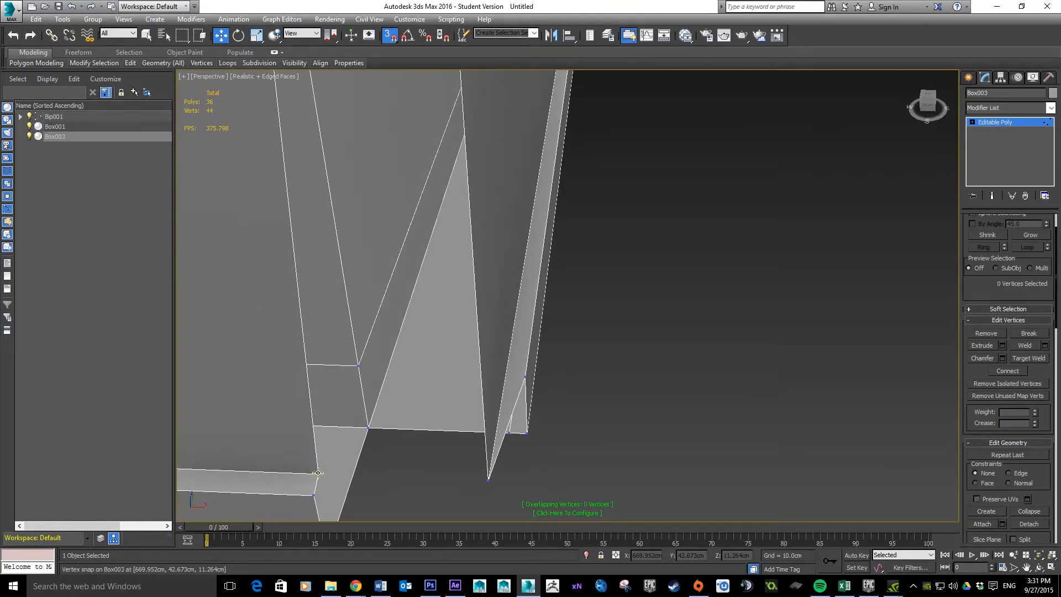
Snap the left wall's vertex above the baseboard along X onto the right wall's matching vertex and weld the pair
{"action": "left_click", "coordinate": [318, 473]}
{"action": "left_click_drag", "start_coordinate": [362, 476], "coordinate": [488, 477]}
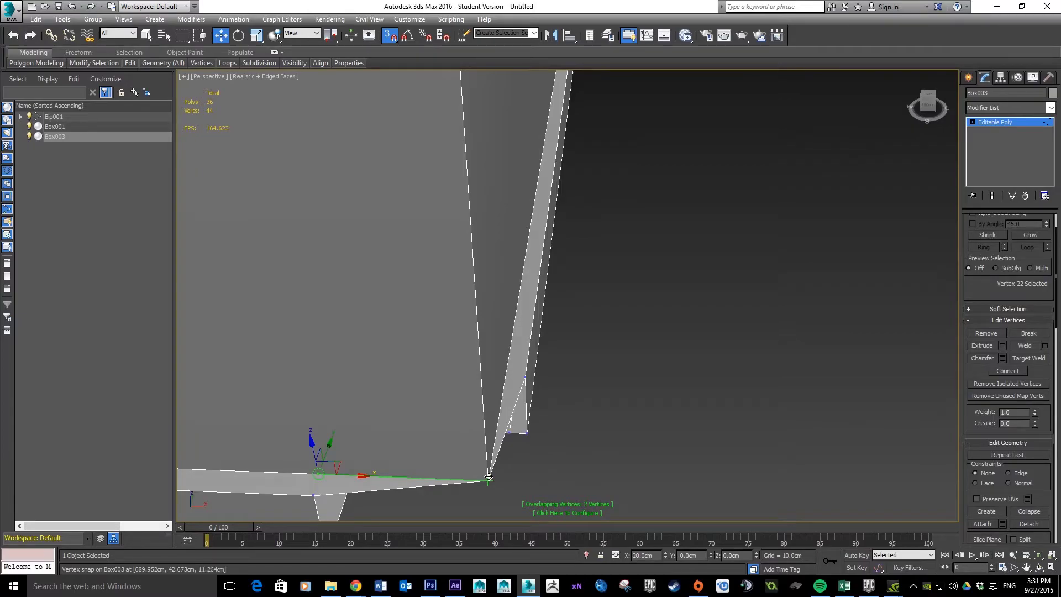
{"action": "middle_click_drag", "start_coordinate": [622, 433], "coordinate": [601, 464], "text": "alt"}
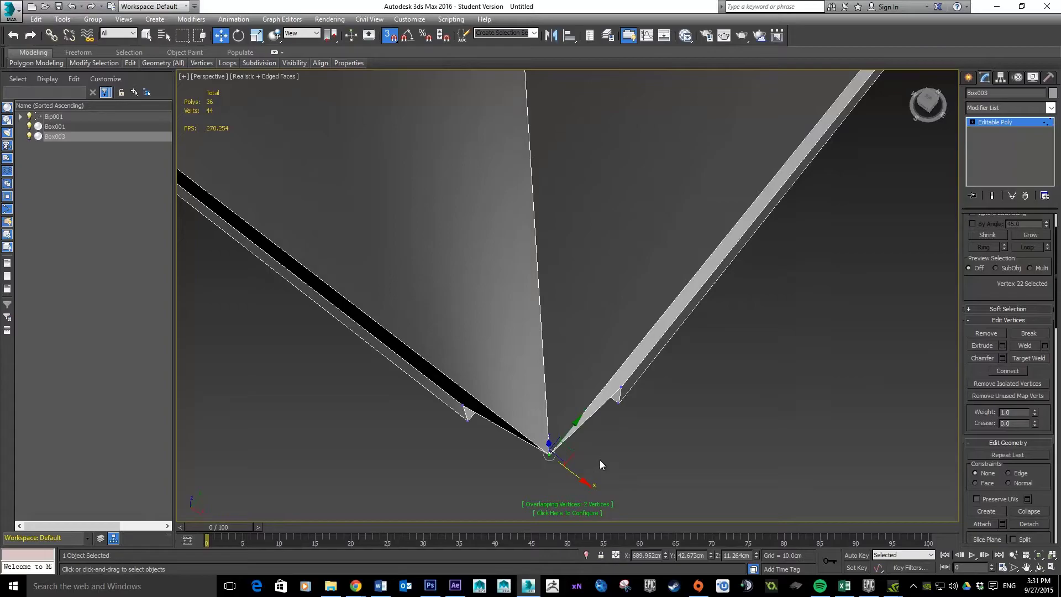
{"action": "left_click_drag", "start_coordinate": [532, 447], "coordinate": [557, 469]}
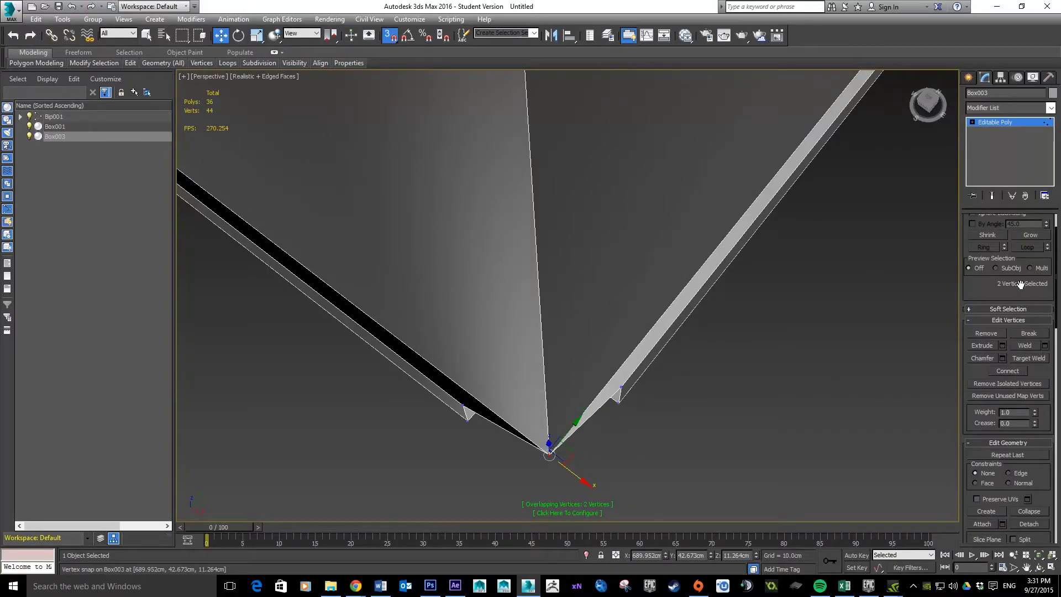
{"action": "left_click", "coordinate": [1026, 345]}
{"action": "middle_click_drag", "start_coordinate": [771, 383], "coordinate": [762, 351], "text": "alt"}
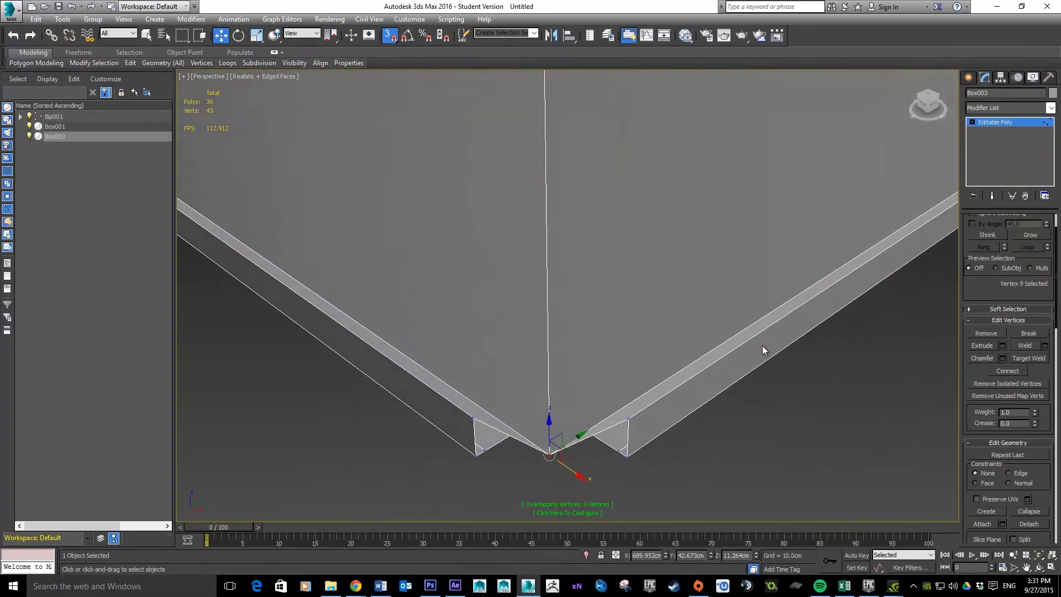
Snap the upper outer baseboard vertices together at the corner, moving the right one along Y and the left one along X
{"action": "left_click", "coordinate": [627, 416]}
{"action": "left_click", "coordinate": [741, 450]}
{"action": "left_click", "coordinate": [627, 417]}
{"action": "left_click_drag", "start_coordinate": [655, 398], "coordinate": [471, 418]}
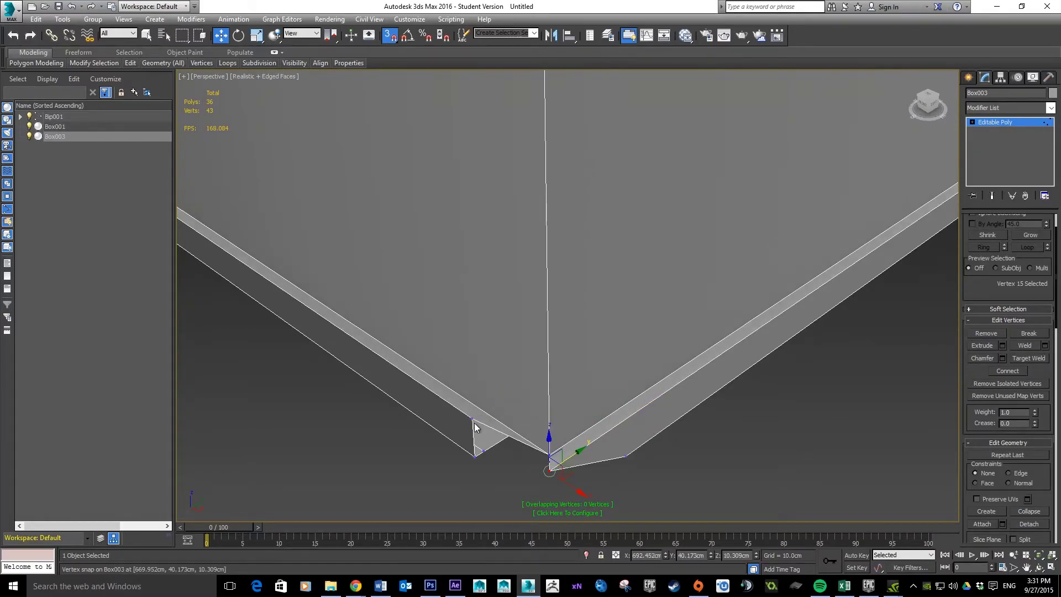
{"action": "left_click", "coordinate": [471, 419]}
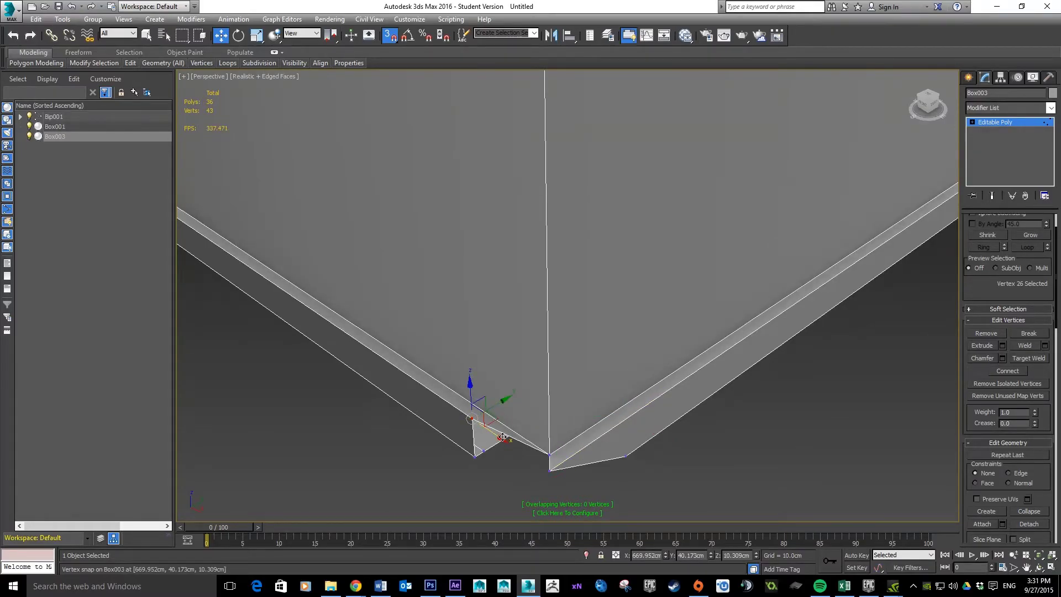
{"action": "left_click_drag", "start_coordinate": [530, 453], "coordinate": [549, 469]}
Select the two overlapping upper outer baseboard vertices at the corner and weld them
{"action": "middle_click_drag", "start_coordinate": [737, 481], "coordinate": [781, 214], "text": "alt"}
{"action": "middle_click_drag", "start_coordinate": [765, 418], "coordinate": [741, 405], "text": "alt"}
{"action": "left_click_drag", "start_coordinate": [511, 386], "coordinate": [511, 387]}
{"action": "left_click", "coordinate": [1027, 346]}
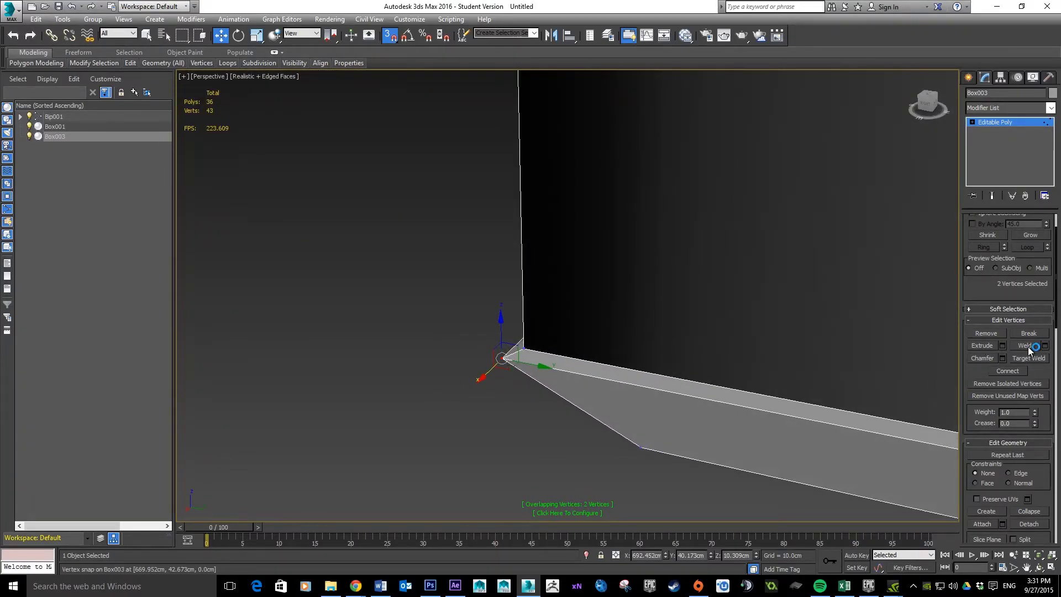
Snap the two bottom outer baseboard vertices together at the corner from the underside and weld them
{"action": "middle_click_drag", "start_coordinate": [419, 296], "coordinate": [501, 230], "text": "alt"}
{"action": "middle_click_drag", "start_coordinate": [728, 370], "coordinate": [731, 300]}
{"action": "mouse_move", "coordinate": [653, 322]}
{"action": "left_mouse_down"}
{"action": "mouse_move", "coordinate": [580, 289]}
{"action": "mouse_move", "coordinate": [448, 296]}
{"action": "mouse_move", "coordinate": [530, 287]}
{"action": "mouse_move", "coordinate": [674, 178]}
{"action": "left_mouse_up"}
{"action": "left_click", "coordinate": [453, 299]}
{"action": "scroll", "coordinate": [530, 288], "scroll_direction": "up", "scroll_amount": 5}
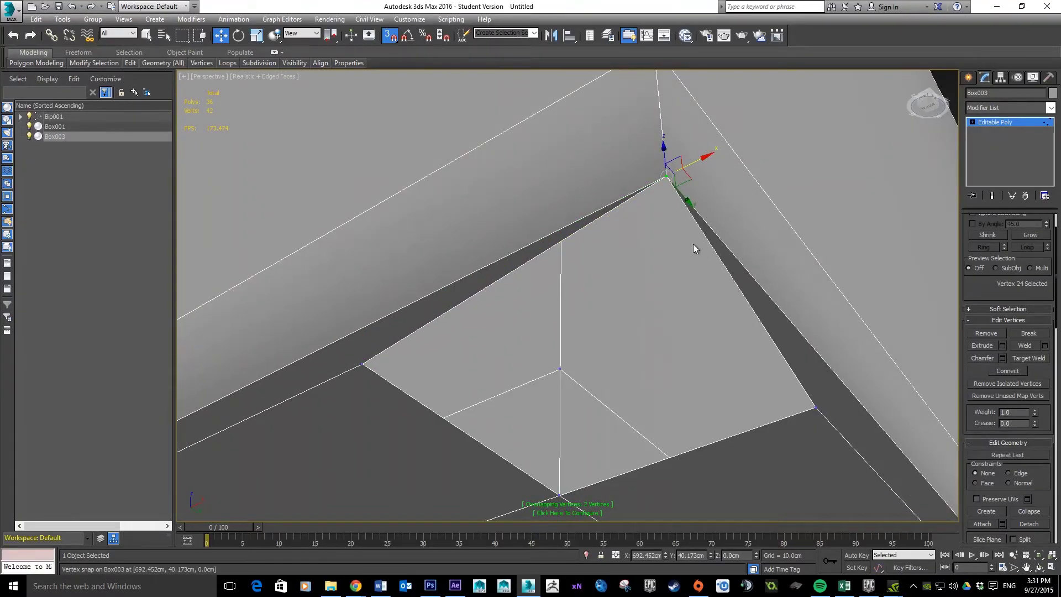
{"action": "left_click", "coordinate": [648, 217]}
{"action": "left_click_drag", "start_coordinate": [679, 159], "coordinate": [680, 159]}
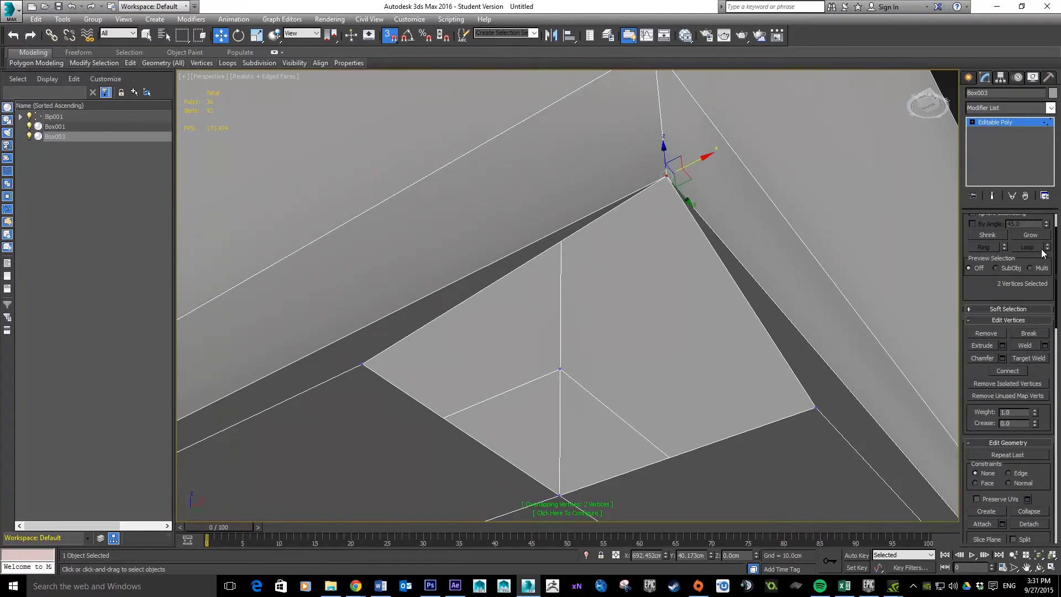
{"action": "left_click", "coordinate": [1024, 346]}
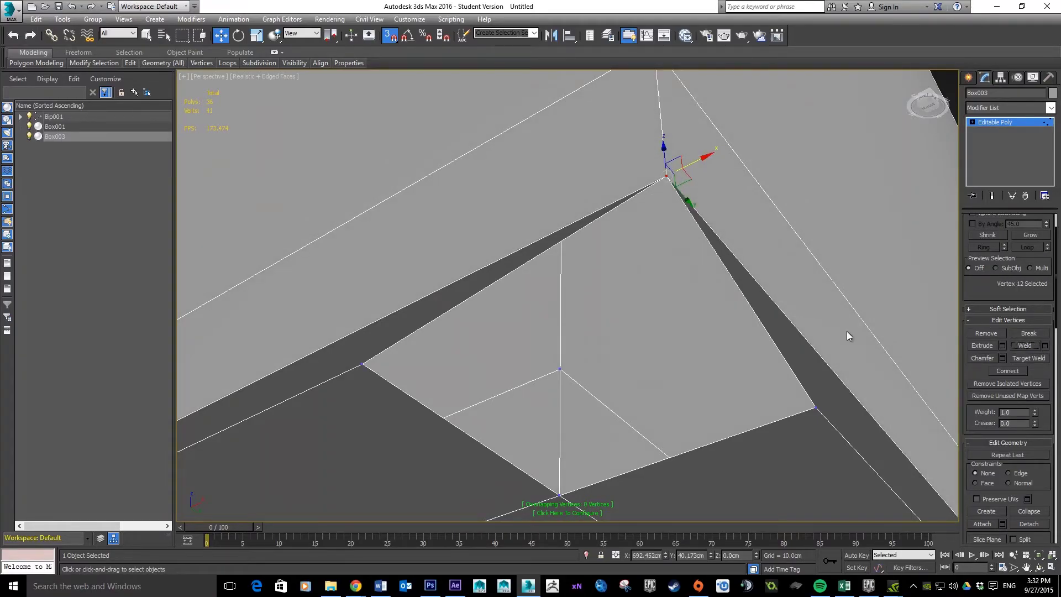
Snap the two remaining bottom vertices behind the baseboard together at the corner along Y and X, and weld them
{"action": "left_click", "coordinate": [816, 408]}
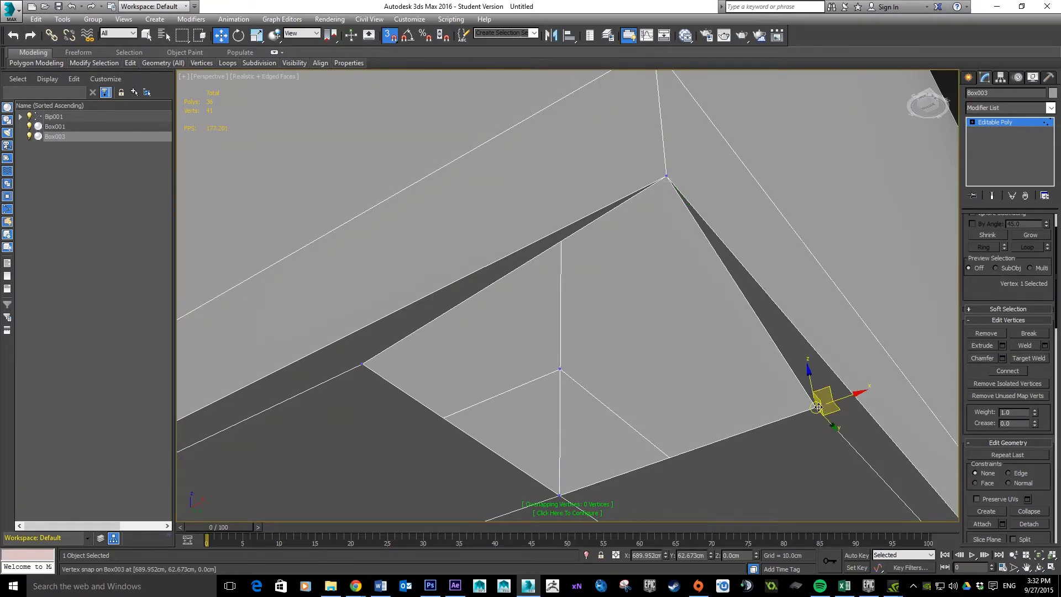
{"action": "left_click_drag", "start_coordinate": [828, 421], "coordinate": [652, 234]}
{"action": "left_click", "coordinate": [363, 364]}
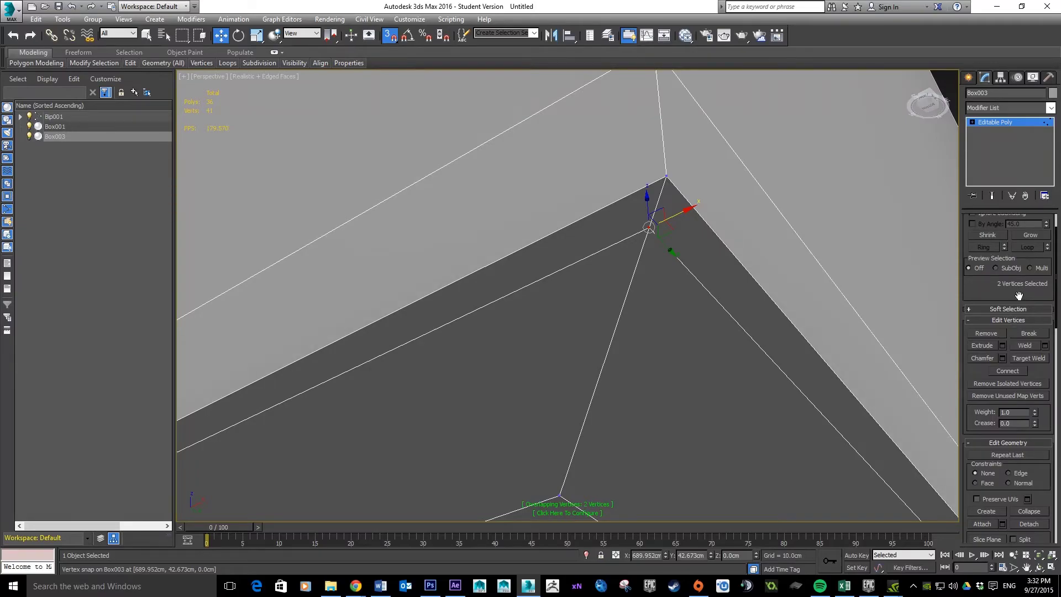
{"action": "left_click", "coordinate": [1025, 346]}
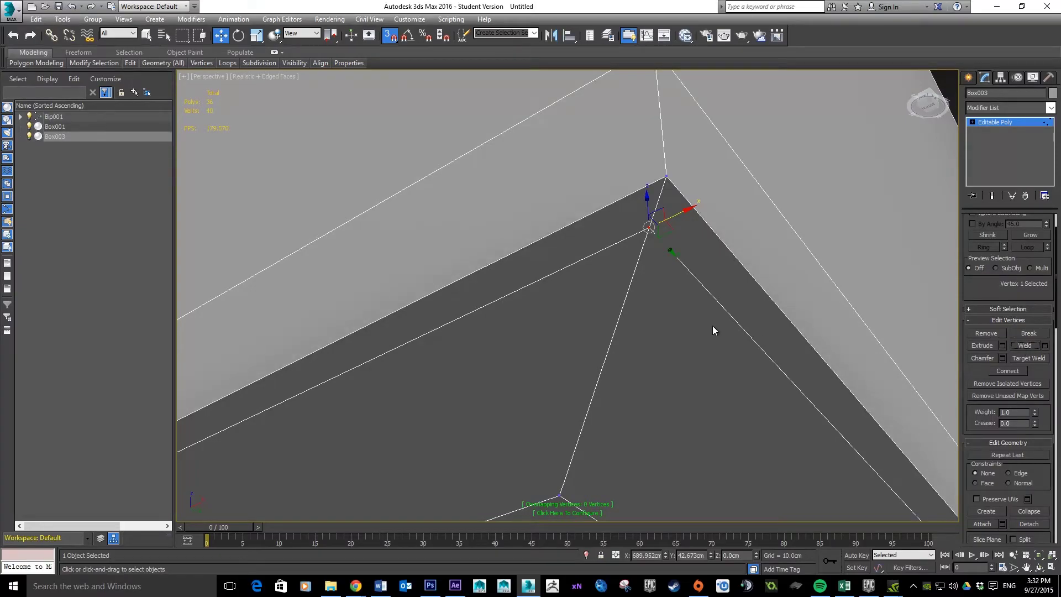
{"action": "scroll", "coordinate": [779, 314], "scroll_direction": "down", "scroll_amount": 5}
{"action": "middle_click_drag", "start_coordinate": [839, 327], "coordinate": [818, 378], "text": "alt"}
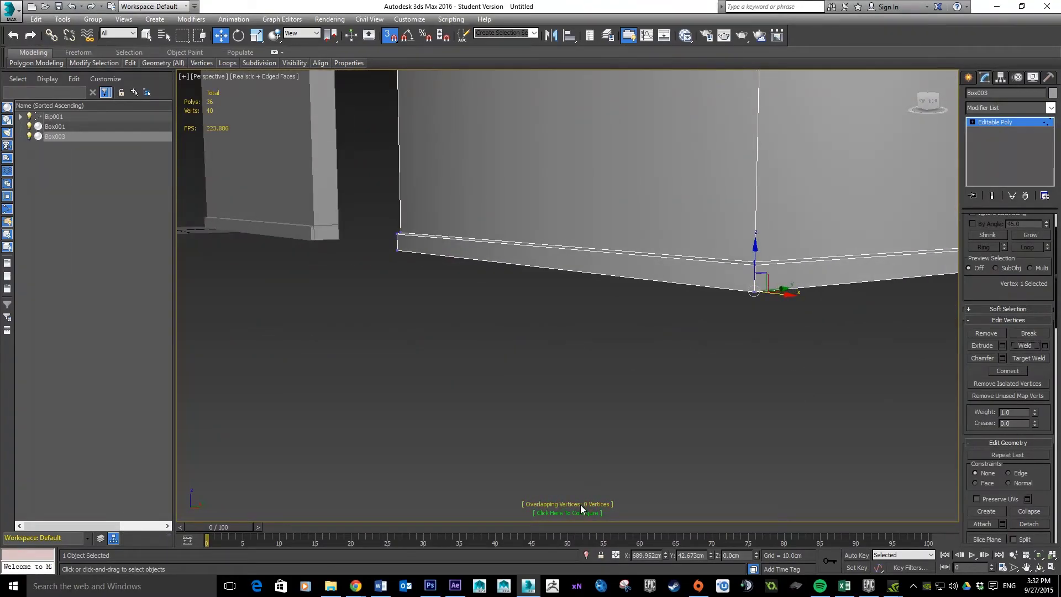
Try shortening one arm of the corner wall by sliding its open-end vertices along X with snapping off, and restore its length
{"action": "middle_click_drag", "start_coordinate": [588, 508], "coordinate": [718, 296], "text": "alt"}
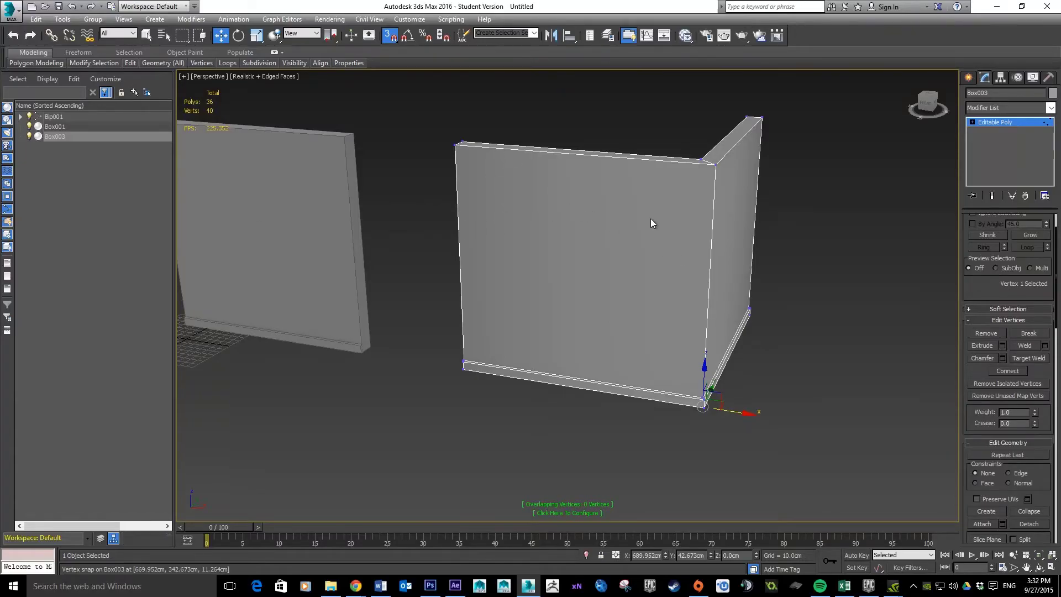
{"action": "middle_click_drag", "start_coordinate": [820, 188], "coordinate": [840, 210], "text": "alt"}
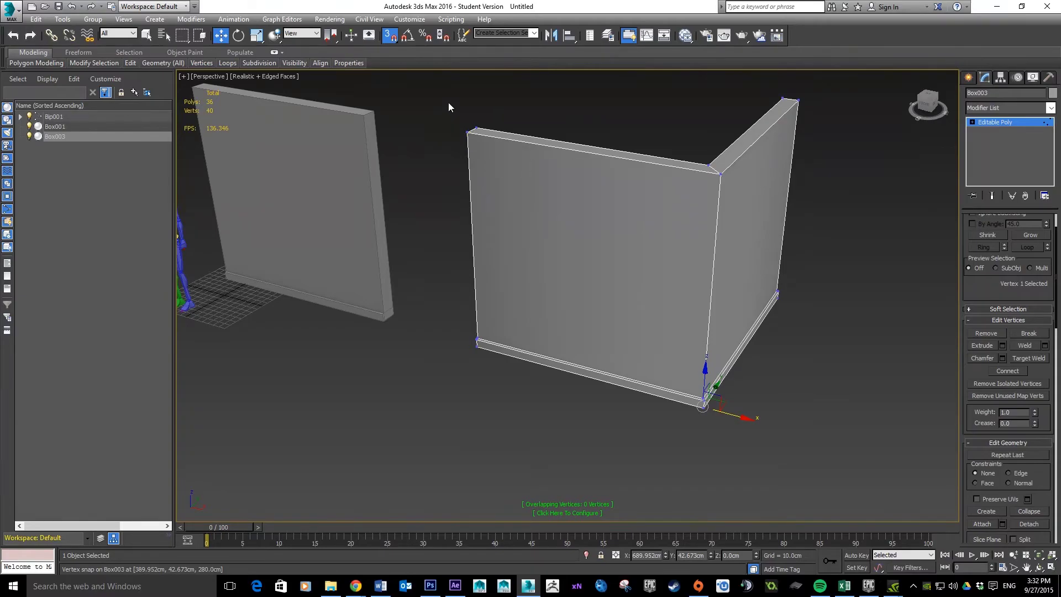
{"action": "left_click_drag", "start_coordinate": [488, 323], "coordinate": [500, 411]}
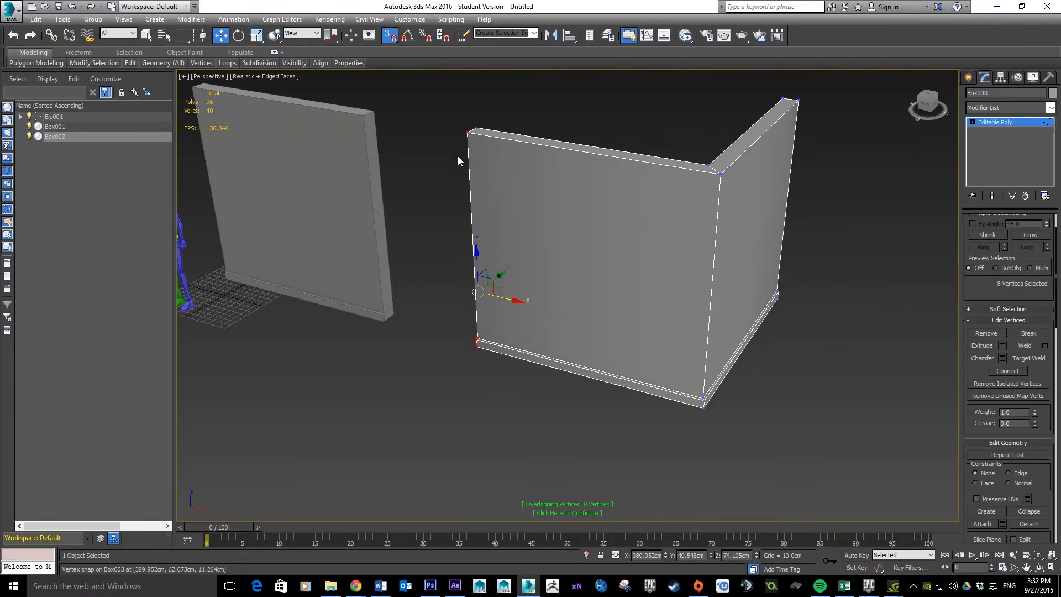
{"action": "scroll", "coordinate": [1003, 405], "scroll_direction": "up", "scroll_amount": 3}
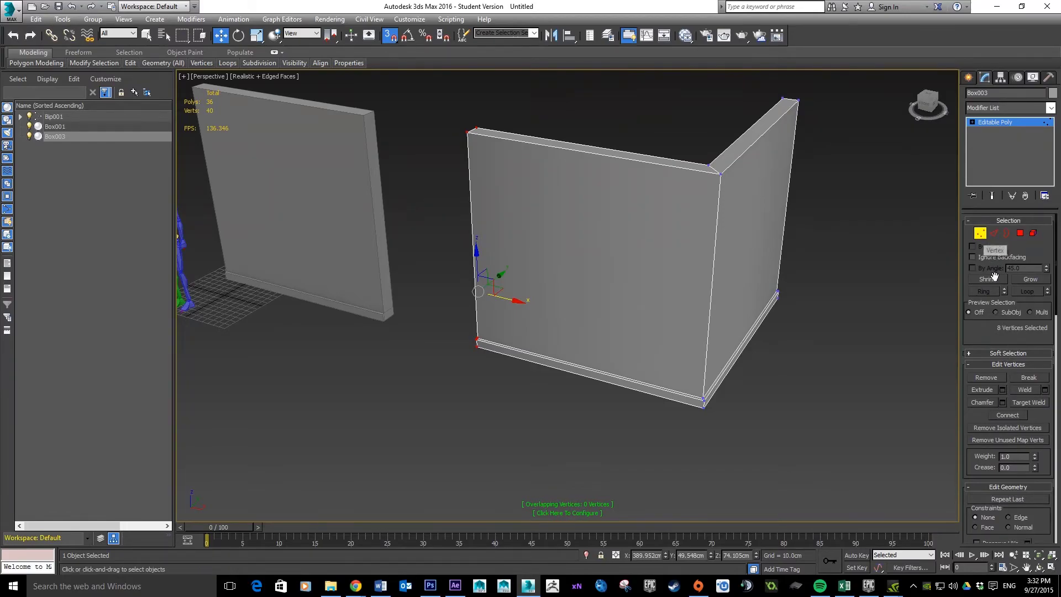
{"action": "scroll", "coordinate": [1014, 313], "scroll_direction": "down", "scroll_amount": 2}
{"action": "left_click", "coordinate": [390, 35]}
{"action": "left_click_drag", "start_coordinate": [511, 301], "coordinate": [679, 335]}
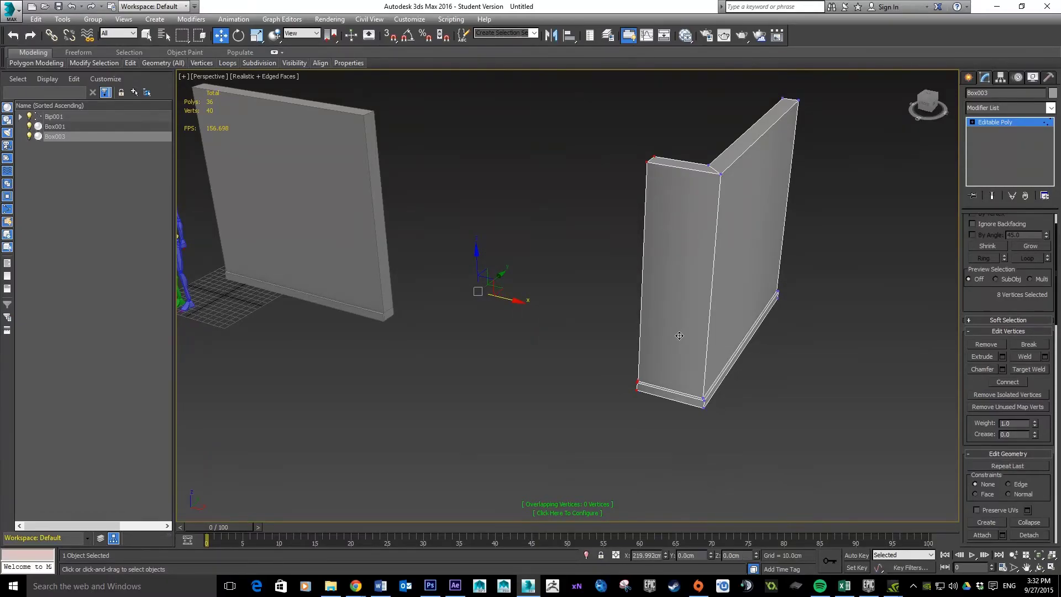
{"action": "left_click_drag", "start_coordinate": [680, 335], "coordinate": [682, 335]}
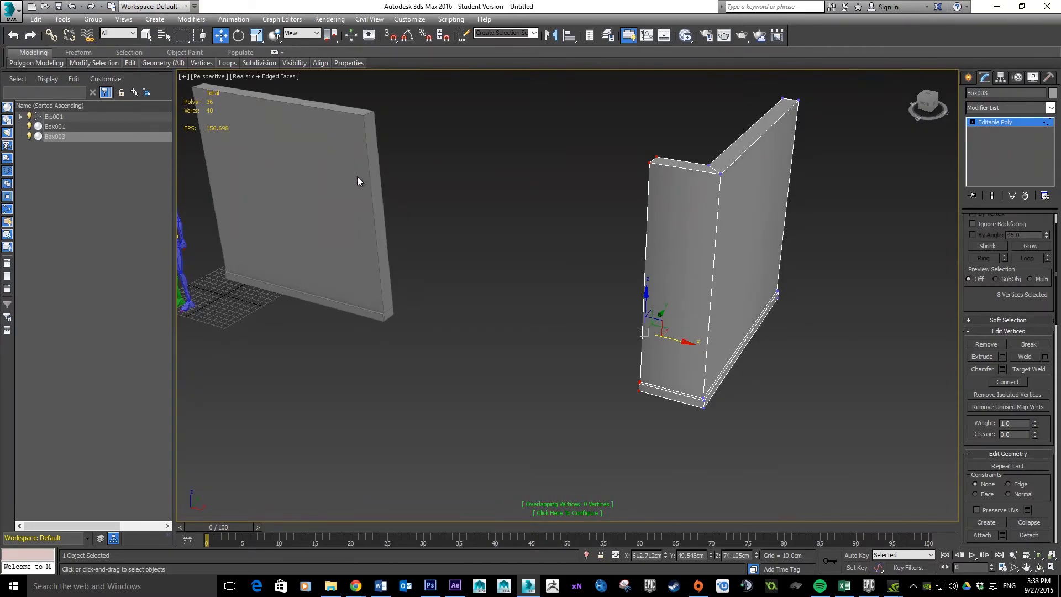
{"action": "left_click_drag", "start_coordinate": [676, 340], "coordinate": [513, 304]}
{"action": "left_click", "coordinate": [576, 421]}
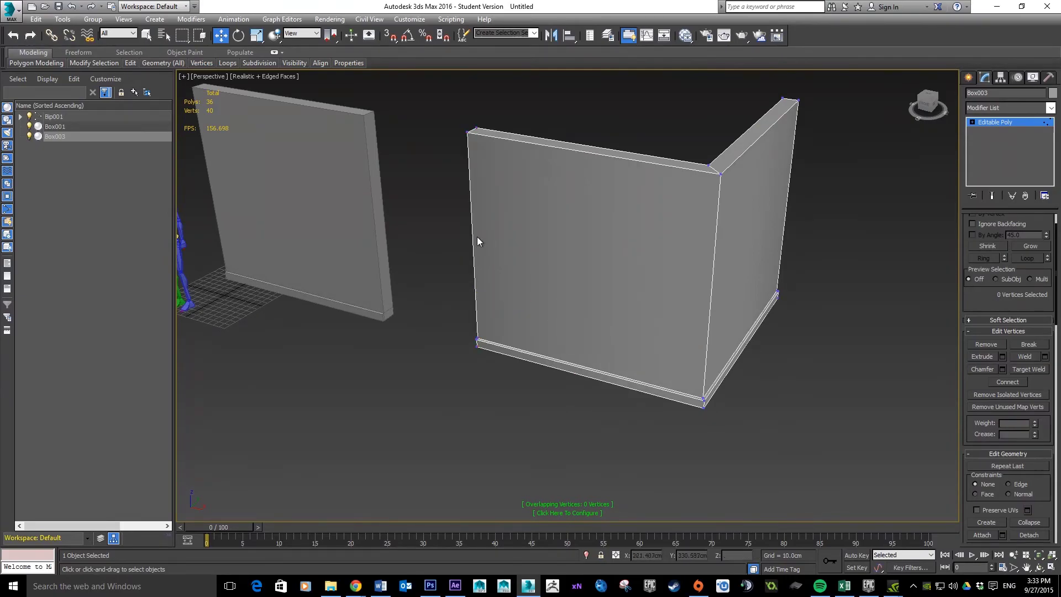
Move the corner wall's pivot to the bottom outer baseboard vertex at its open end along X, using vertex snapping
{"action": "middle_click_drag", "start_coordinate": [526, 276], "coordinate": [653, 267], "text": "alt"}
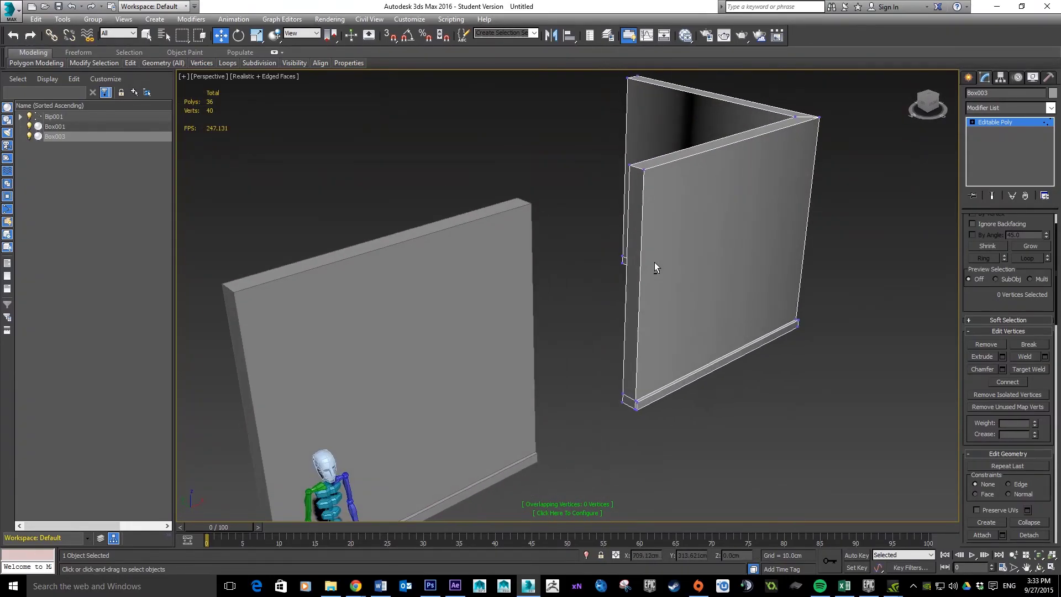
{"action": "middle_click_drag", "start_coordinate": [755, 291], "coordinate": [756, 287], "text": "alt"}
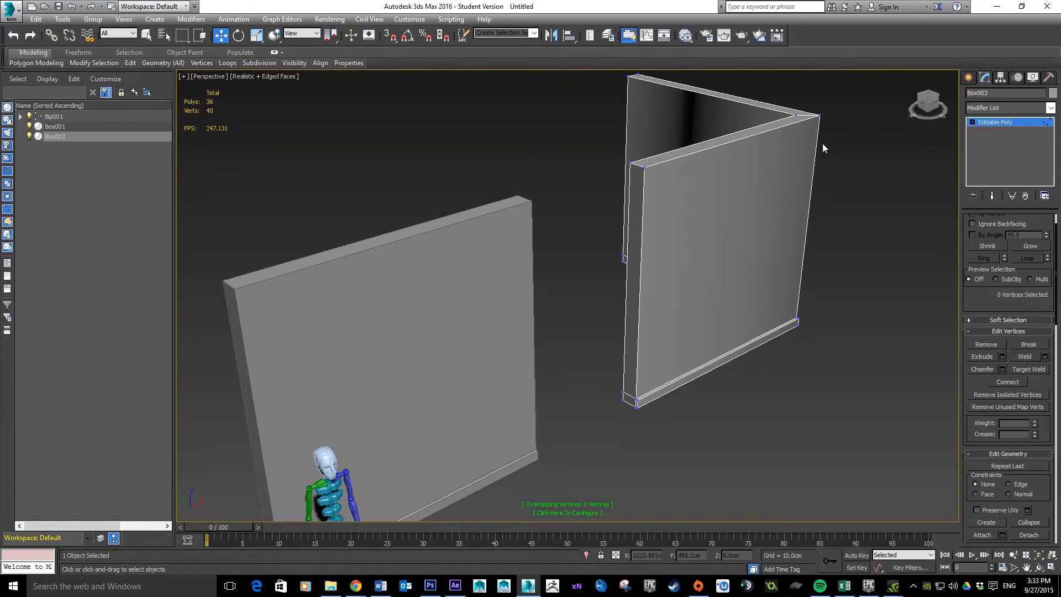
{"action": "left_click", "coordinate": [1000, 77]}
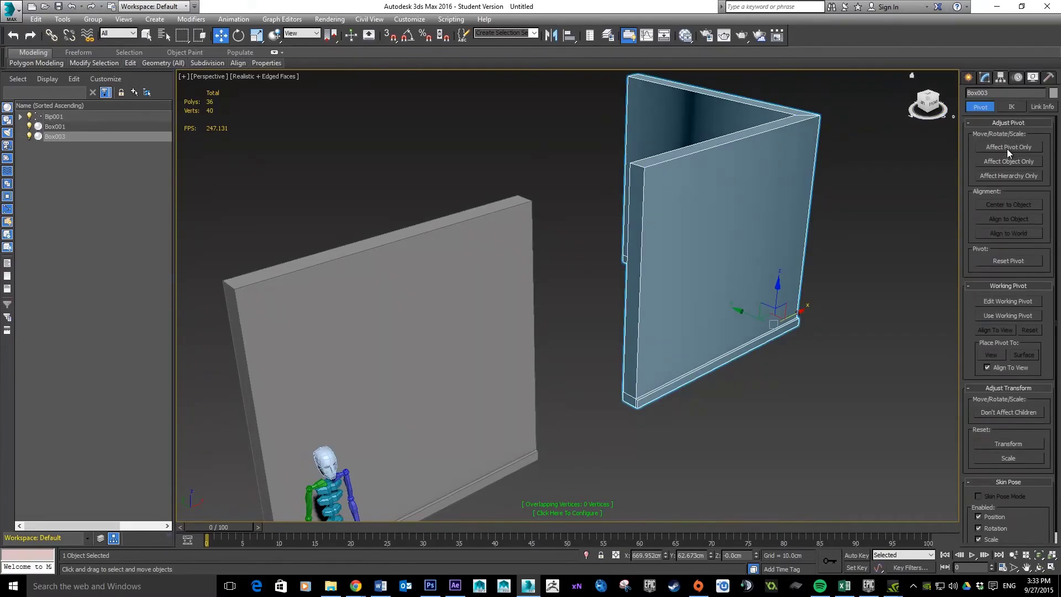
{"action": "left_click", "coordinate": [1012, 145]}
{"action": "mouse_move", "coordinate": [829, 330]}
{"action": "middle_mouse_down", "text": "alt"}
{"action": "mouse_move", "coordinate": [873, 310]}
{"action": "mouse_move", "coordinate": [821, 327]}
{"action": "mouse_move", "coordinate": [836, 310]}
{"action": "mouse_move", "coordinate": [870, 304]}
{"action": "mouse_move", "coordinate": [831, 315]}
{"action": "middle_mouse_up", "text": "alt"}
{"action": "scroll", "coordinate": [825, 323], "scroll_direction": "up", "scroll_amount": 4}
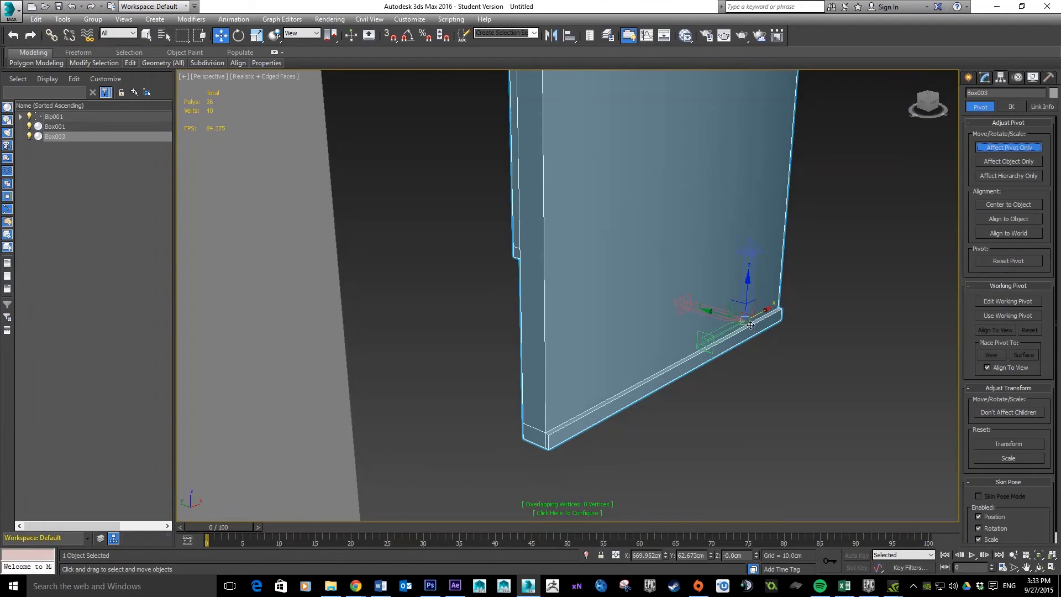
{"action": "left_click_drag", "start_coordinate": [751, 326], "coordinate": [523, 436]}
{"action": "left_click", "coordinate": [391, 36]}
{"action": "left_click_drag", "start_coordinate": [524, 434], "coordinate": [546, 440]}
{"action": "middle_click_drag", "start_coordinate": [717, 444], "coordinate": [729, 420], "text": "alt"}
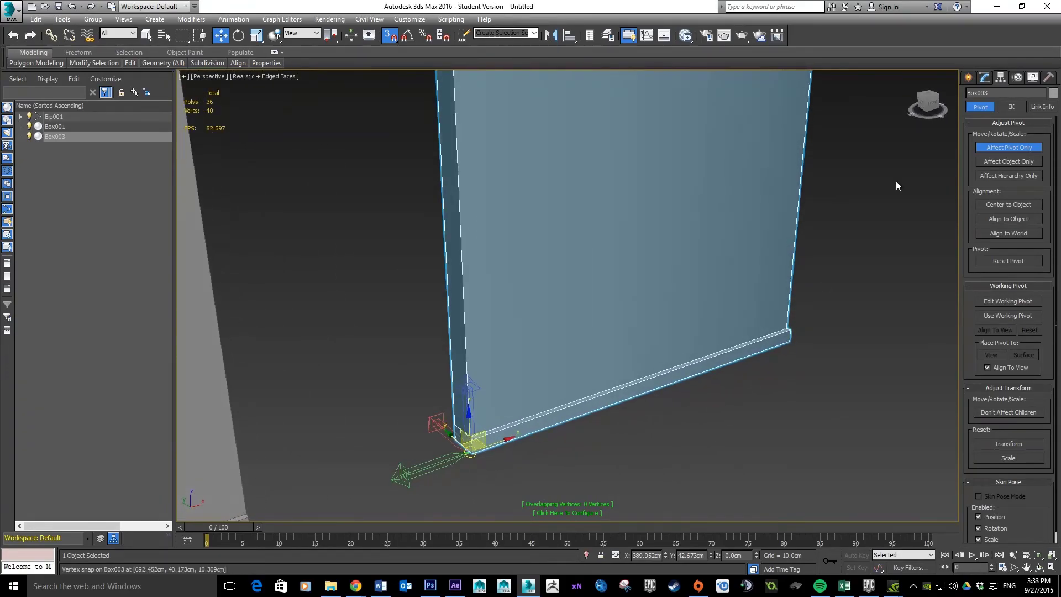
{"action": "left_click", "coordinate": [997, 146]}
Snap the corner wall by its pivot to the bottom corner of the straight wall beside the biped to test the fit
{"action": "middle_click_drag", "start_coordinate": [650, 306], "coordinate": [513, 388], "text": "alt"}
{"action": "middle_click_drag", "start_coordinate": [469, 309], "coordinate": [646, 317]}
{"action": "scroll", "coordinate": [647, 318], "scroll_direction": "down", "scroll_amount": 4}
{"action": "left_click_drag", "start_coordinate": [680, 440], "coordinate": [512, 407]}
{"action": "left_click", "coordinate": [552, 469]}
{"action": "mouse_move", "coordinate": [598, 458]}
{"action": "middle_mouse_down", "text": "alt"}
{"action": "mouse_move", "coordinate": [634, 407]}
{"action": "mouse_move", "coordinate": [634, 421]}
{"action": "middle_mouse_up", "text": "alt"}
{"action": "left_click", "coordinate": [640, 373]}
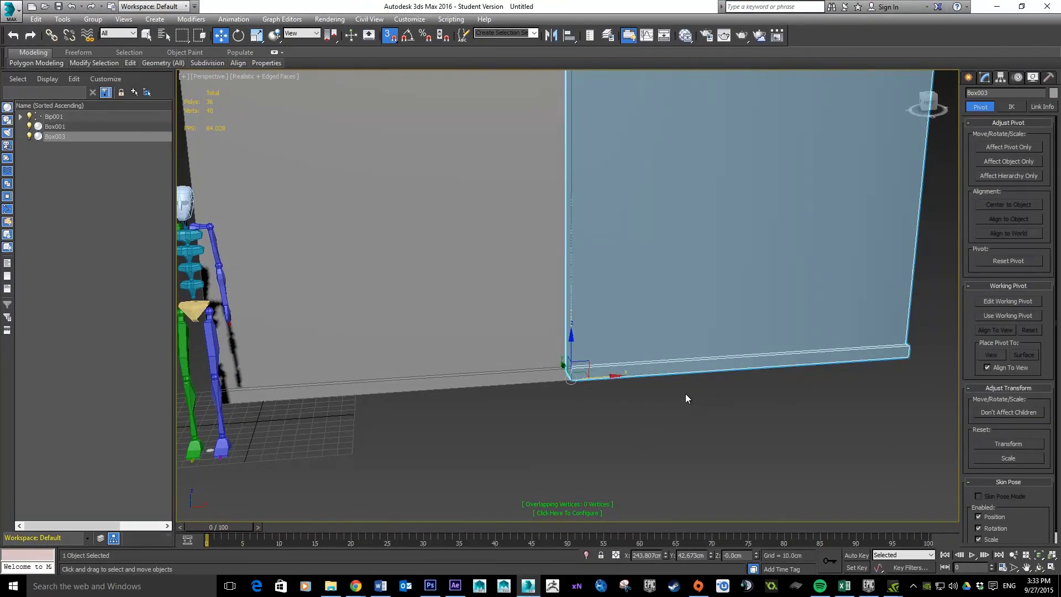
Move the corner wall away from the straight wall along X, leaving a wide gap, and deselect it
{"action": "scroll", "coordinate": [685, 398], "scroll_direction": "down", "scroll_amount": 5}
{"action": "left_click", "coordinate": [804, 403]}
{"action": "mouse_move", "coordinate": [803, 402]}
{"action": "middle_mouse_down", "text": "alt"}
{"action": "mouse_move", "coordinate": [742, 393]}
{"action": "mouse_move", "coordinate": [720, 413]}
{"action": "mouse_move", "coordinate": [710, 394]}
{"action": "middle_mouse_up", "text": "alt"}
{"action": "left_click", "coordinate": [710, 394]}
{"action": "left_click_drag", "start_coordinate": [621, 403], "coordinate": [800, 459]}
{"action": "left_click", "coordinate": [724, 409]}
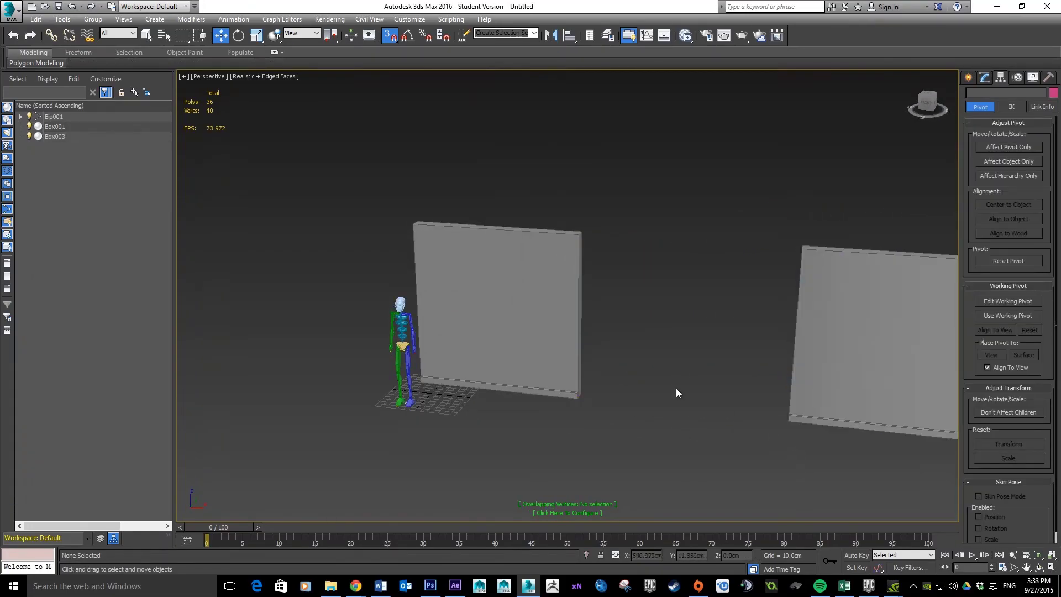
Select the corner wall piece and view both of its arms from the outside
{"action": "left_click", "coordinate": [550, 290]}
{"action": "left_click", "coordinate": [719, 363]}
{"action": "mouse_move", "coordinate": [744, 353]}
{"action": "middle_mouse_down", "text": "alt"}
{"action": "mouse_move", "coordinate": [819, 355]}
{"action": "mouse_move", "coordinate": [773, 328]}
{"action": "mouse_move", "coordinate": [712, 268]}
{"action": "middle_mouse_up", "text": "alt"}
{"action": "left_click", "coordinate": [711, 268]}
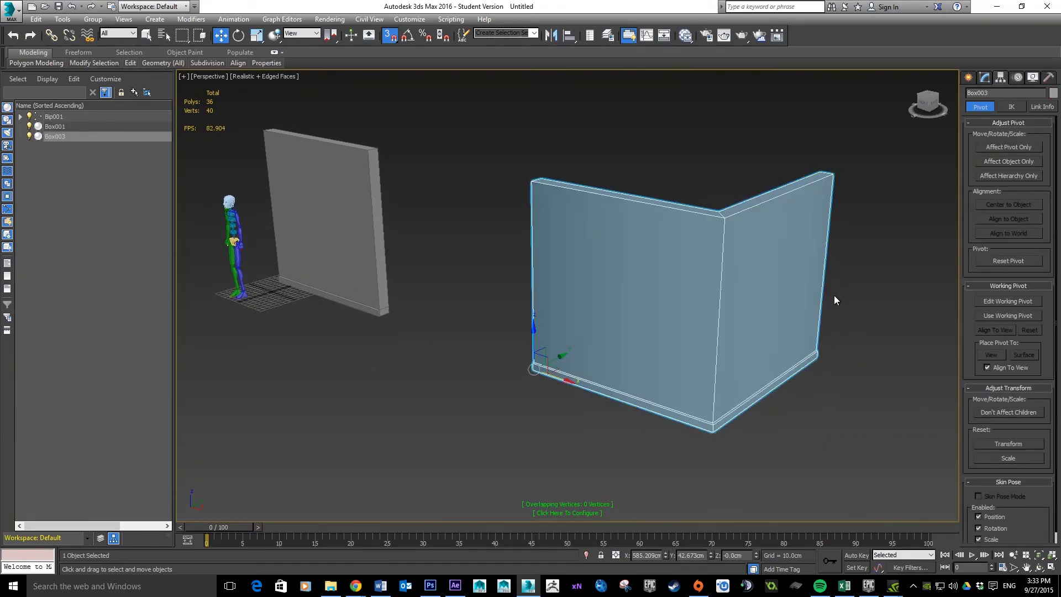